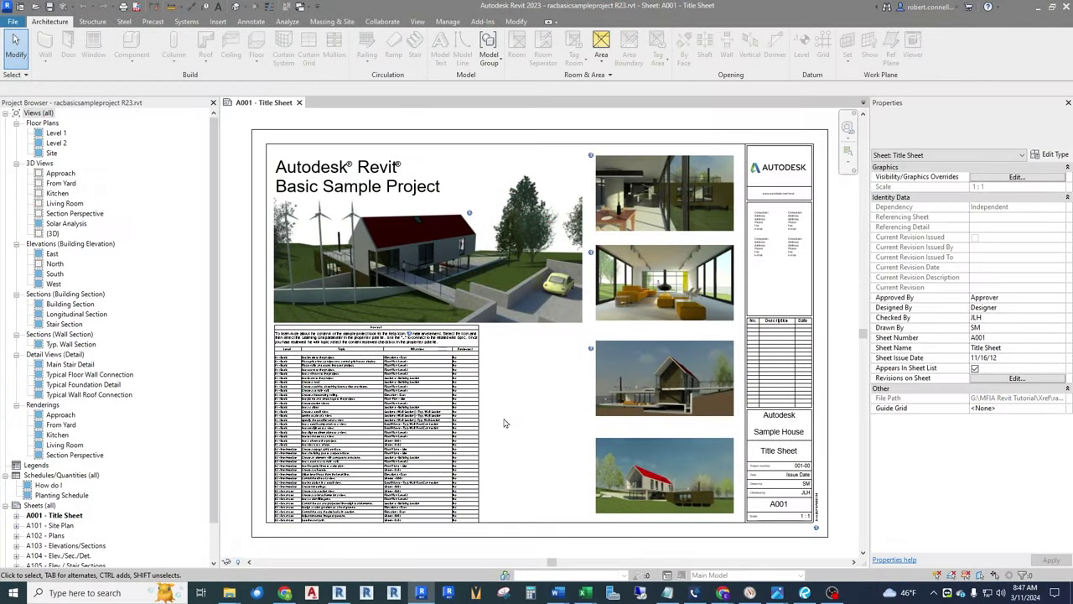
- Inspect the title sheet's rendering and schedule, then orbit and zoom around the 3D house
left_click(504, 260)
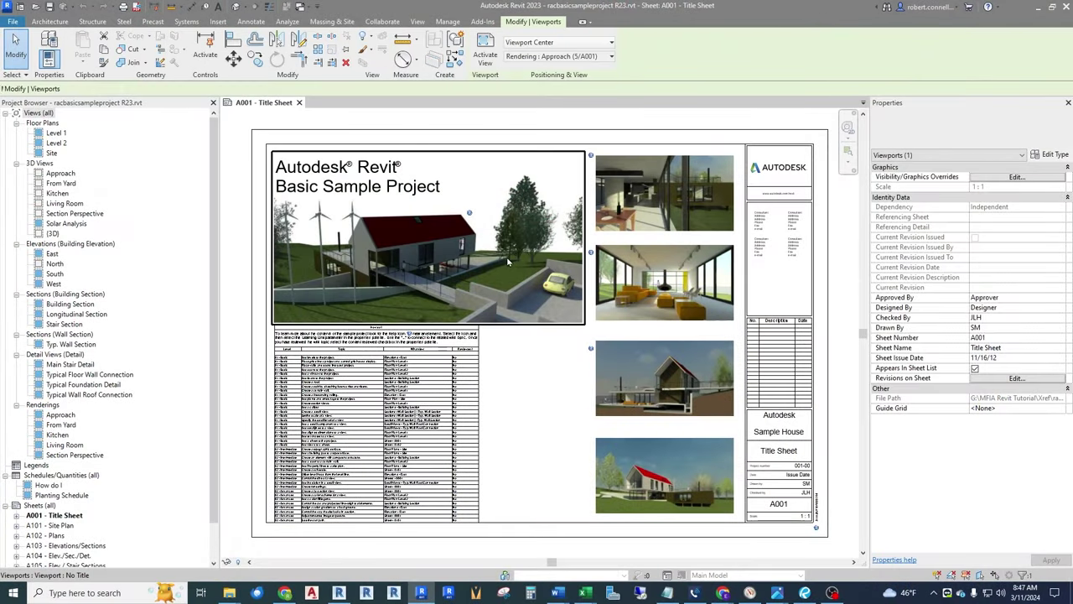
left_click(457, 369)
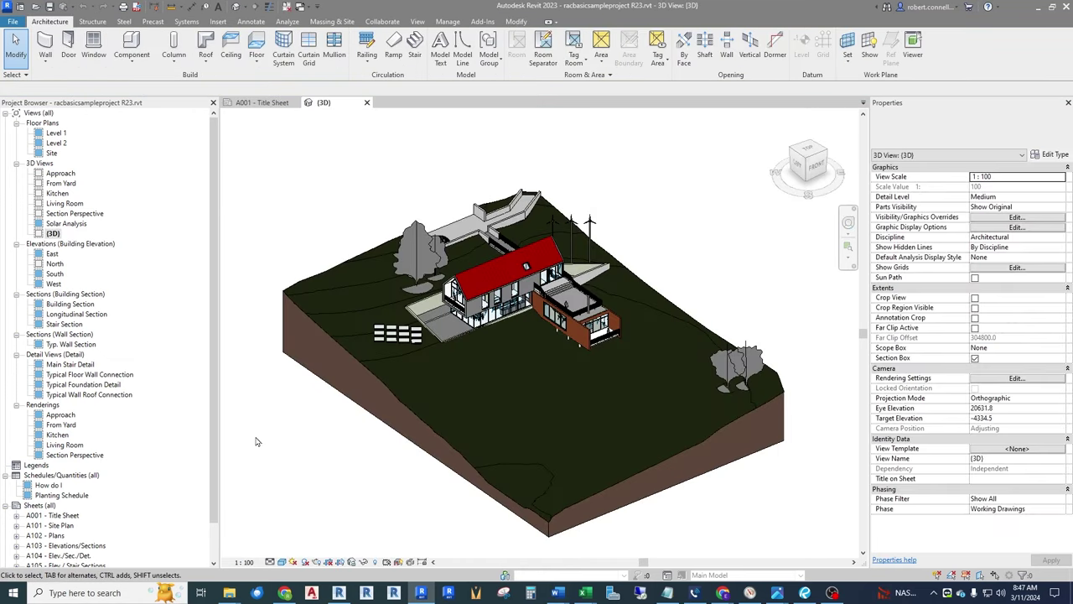
middle_click_drag(587, 352, 625, 344, "shift")
scroll(625, 343, "up", 3)
scroll(625, 344, "up", 3)
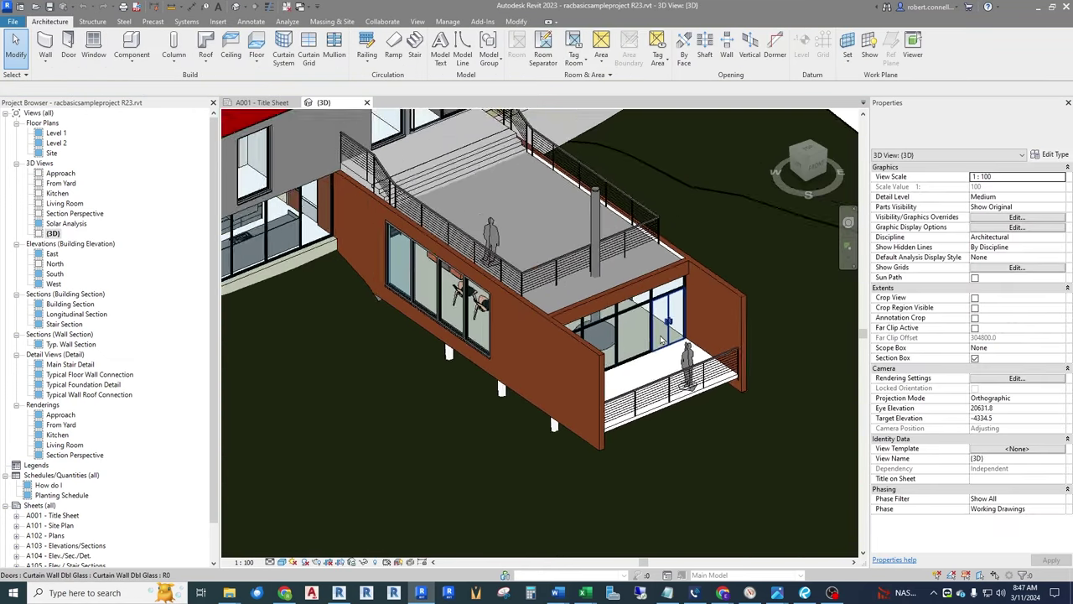
scroll(469, 277, "down", 3)
middle_click_drag(326, 224, 352, 230, "shift")
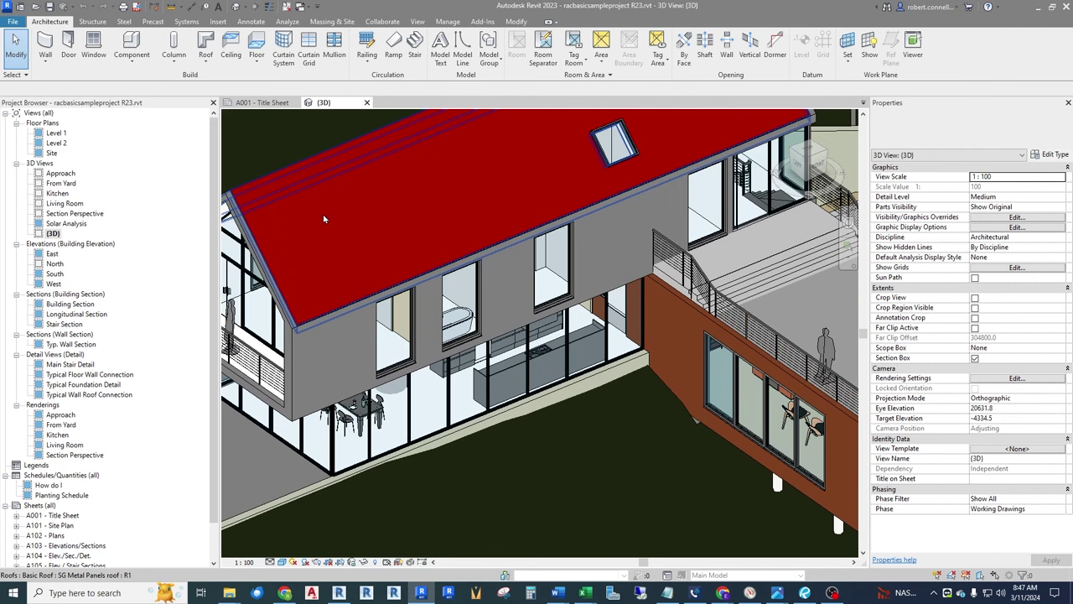
scroll(352, 230, "down", 3)
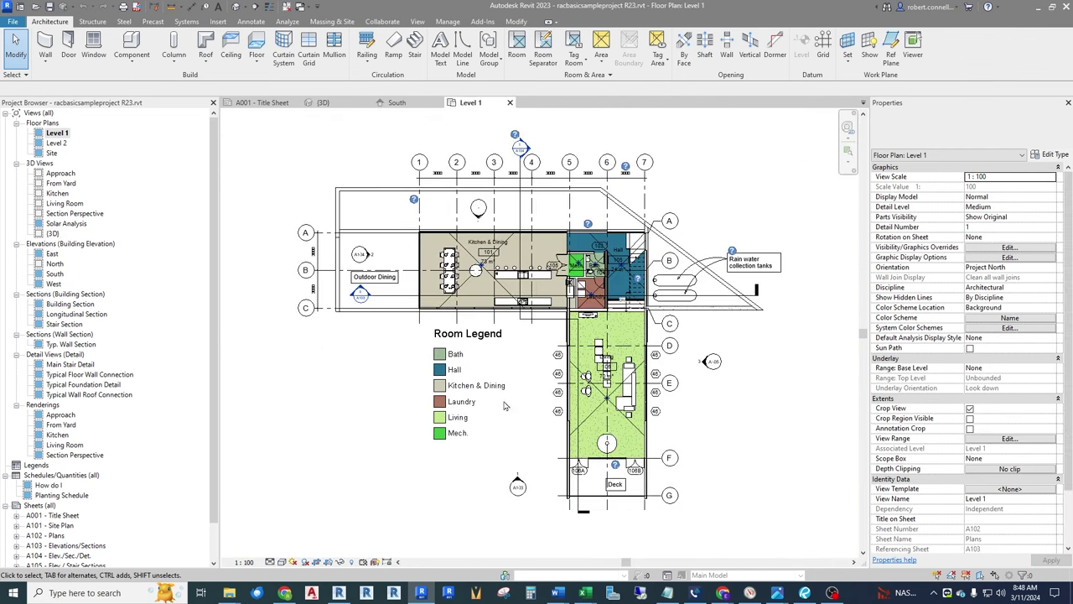
scroll(621, 270, "up", 8)
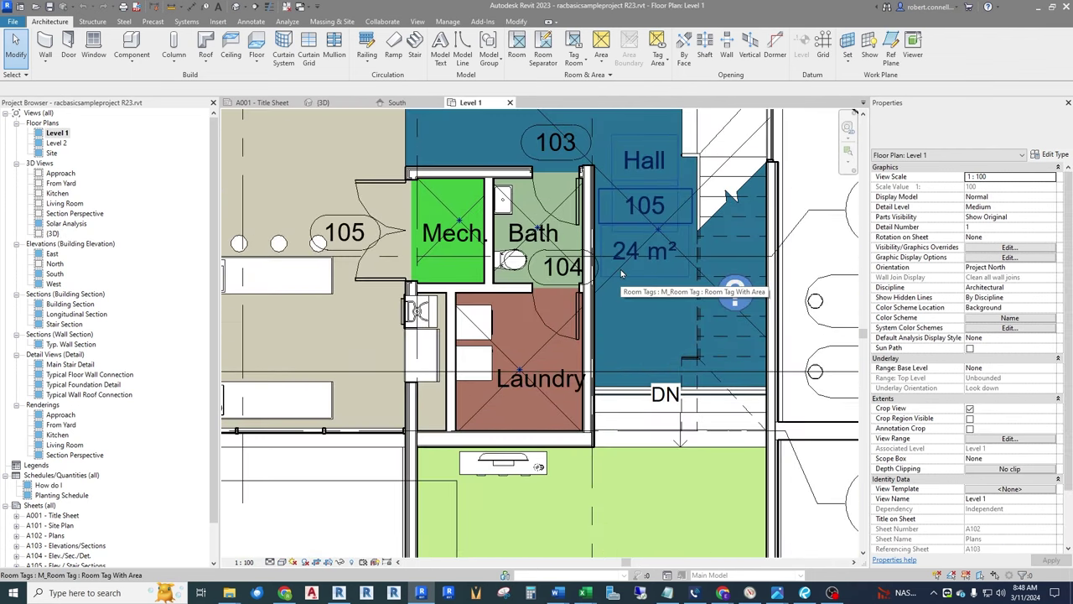
scroll(718, 277, "down", 5)
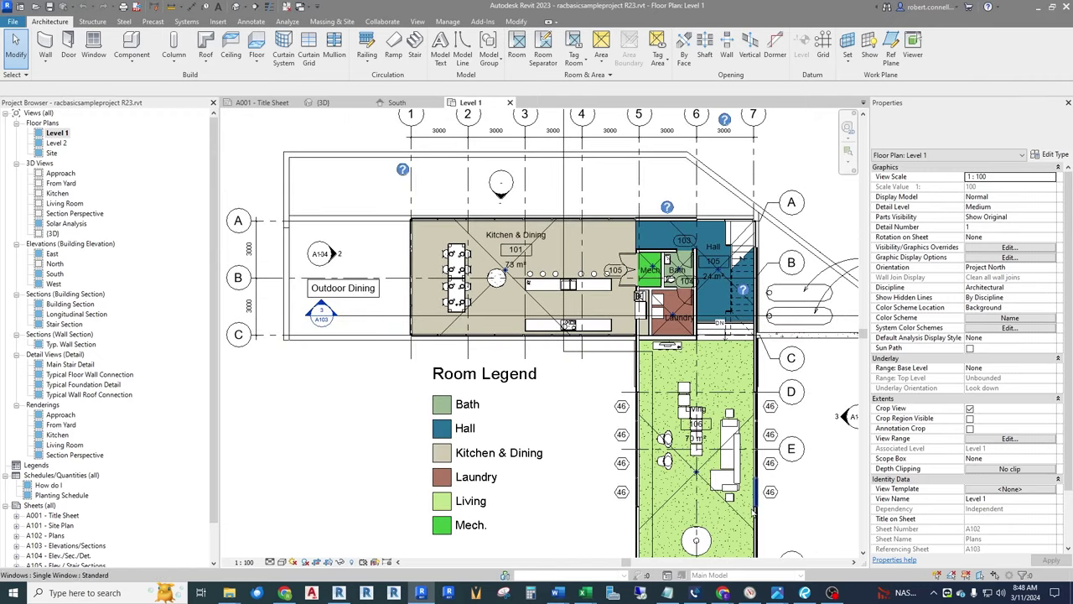
- Bring up the Level 2 floor plan and pan toward bedrooms 204 and 202
double_click(57, 142)
scroll(476, 241, "up", 5)
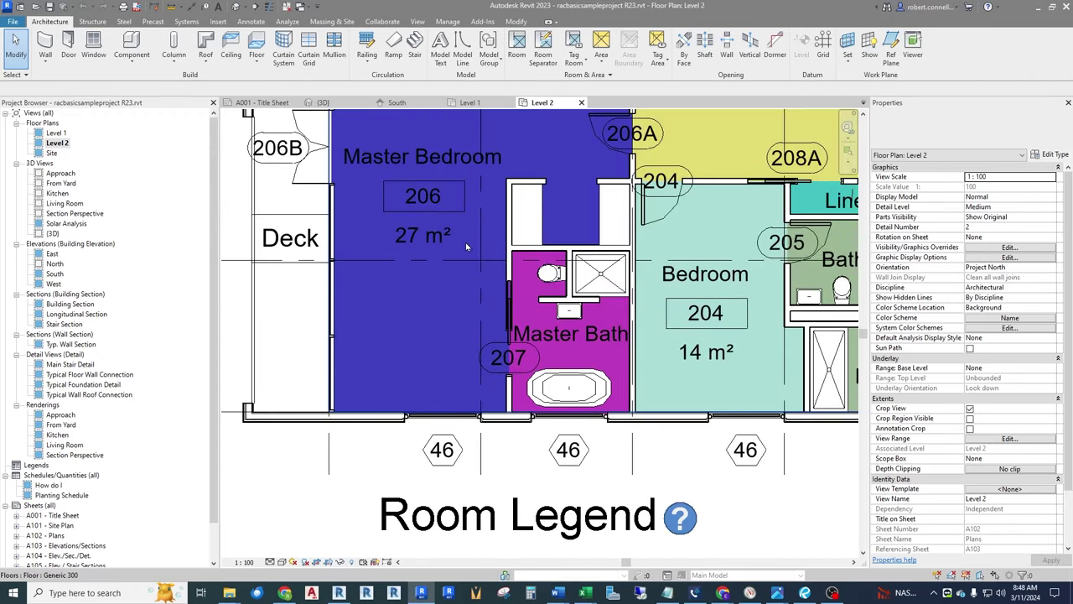
middle_click_drag(654, 298, 300, 341)
- Switch to the Site plan and pan across the site
double_click(52, 152)
scroll(591, 258, "up", 6)
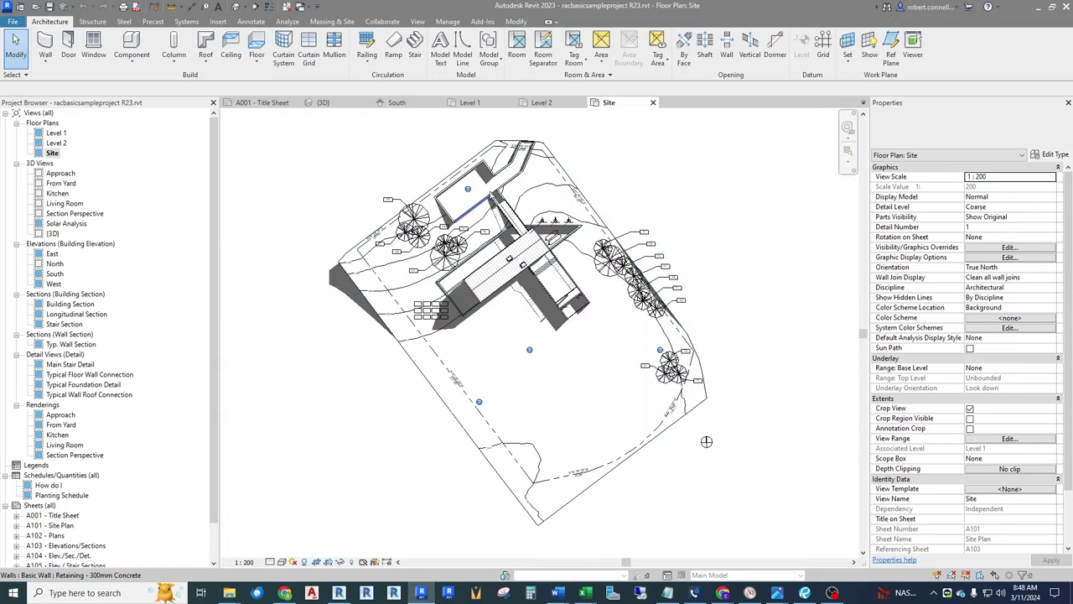
middle_click_drag(591, 258, 610, 201)
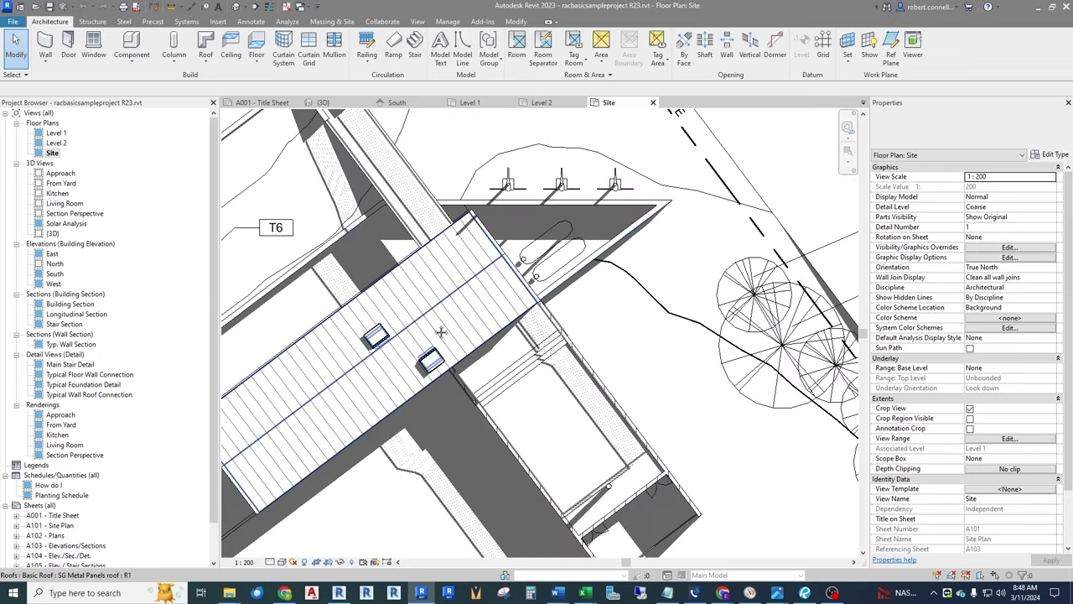
middle_click_drag(503, 276, 709, 223)
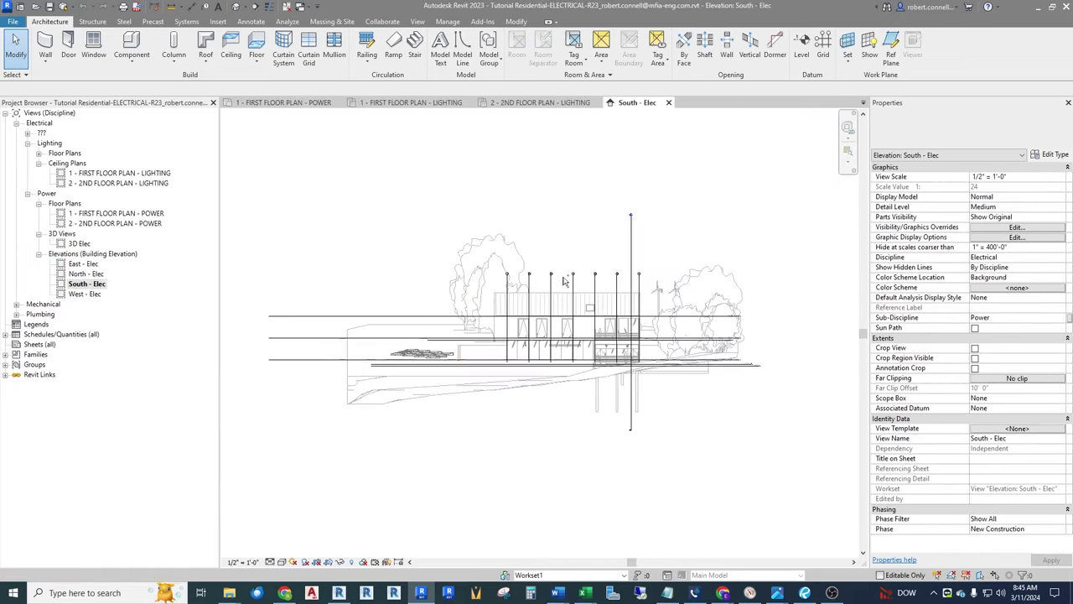
- Nudge the Level 1 level head, then pull grid heads 5–7 upward
scroll(720, 329, "up", 6)
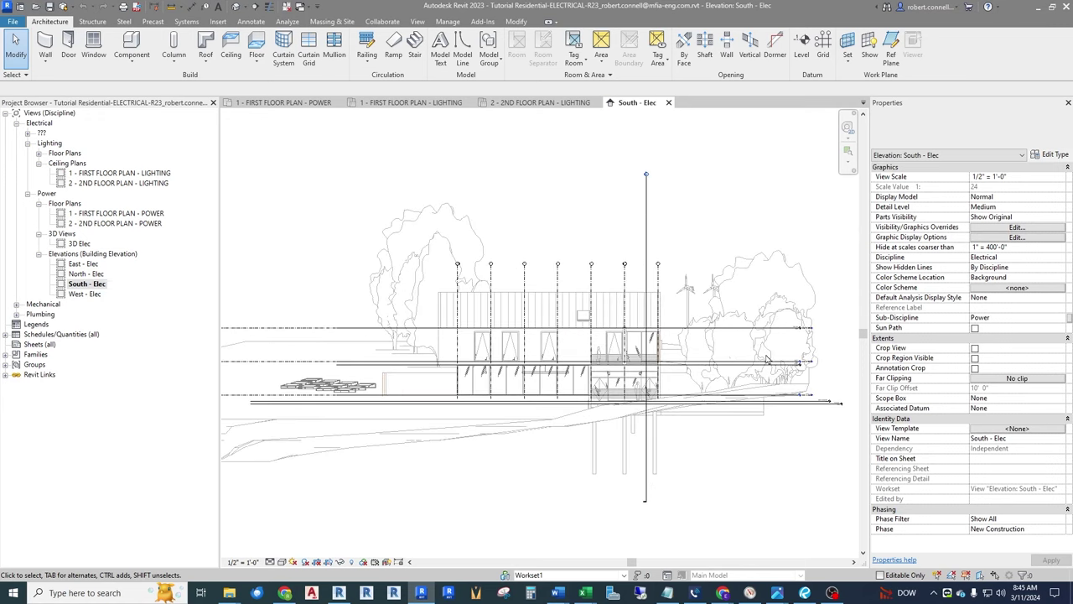
scroll(829, 403, "up", 8)
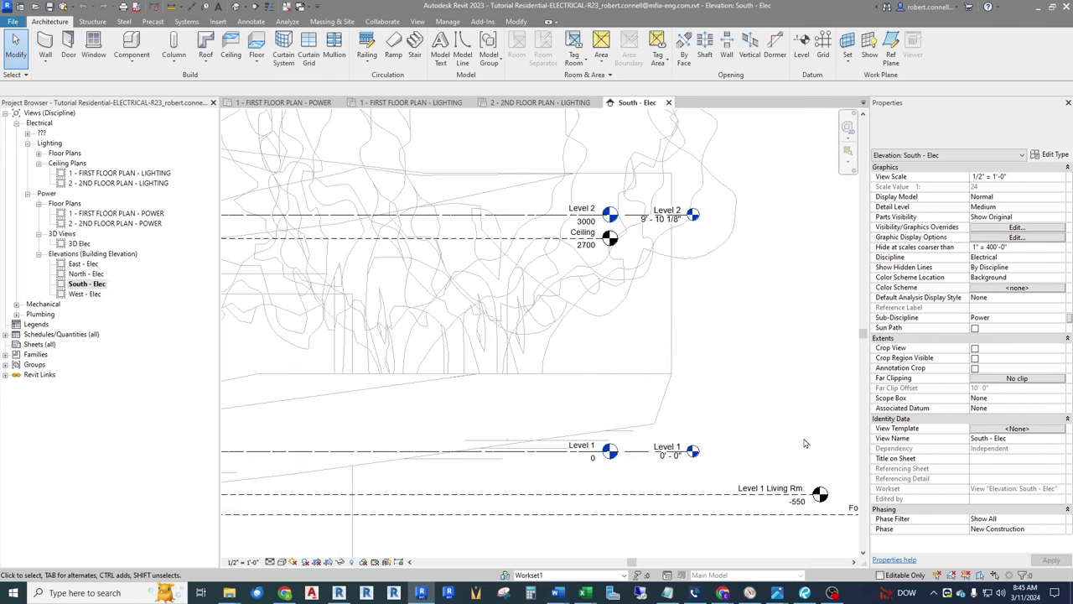
left_click(597, 431)
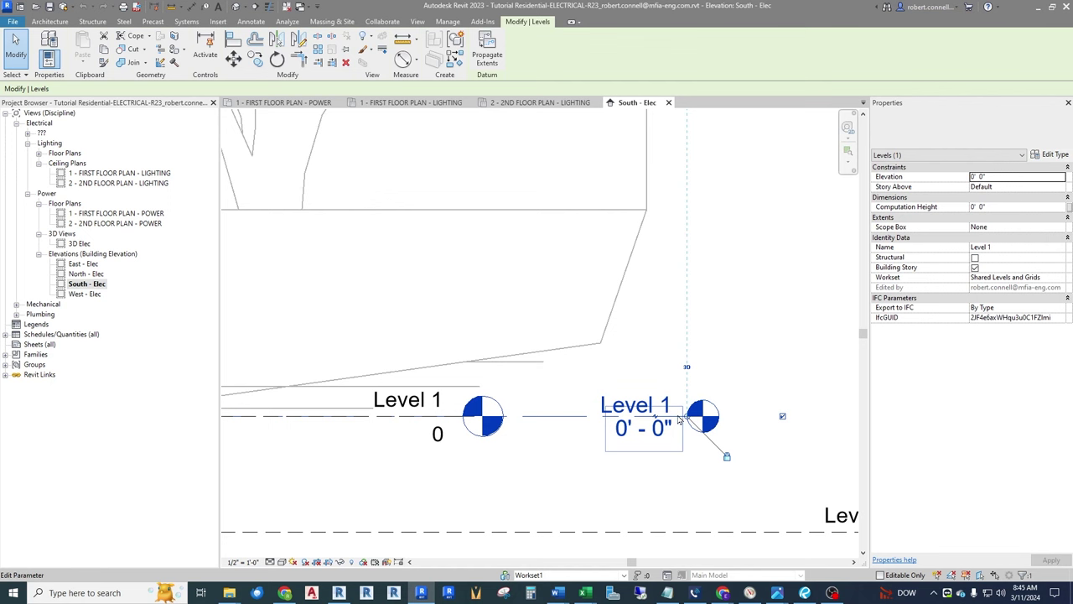
mouse_move(687, 415)
left_mouse_down()
mouse_move(834, 415)
mouse_move(679, 415)
left_mouse_up()
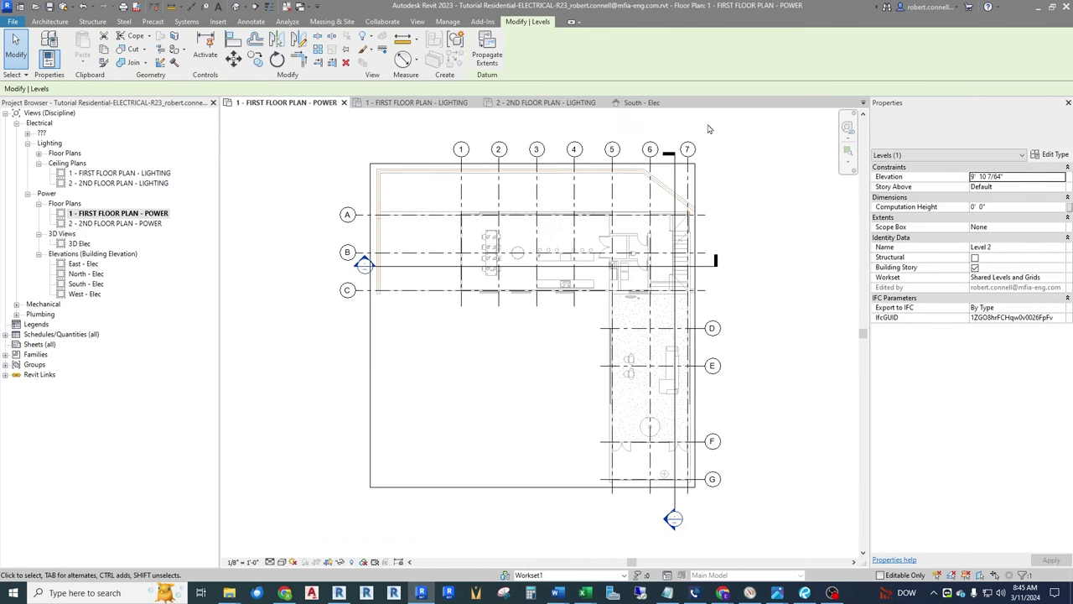
scroll(700, 132, "up", 6)
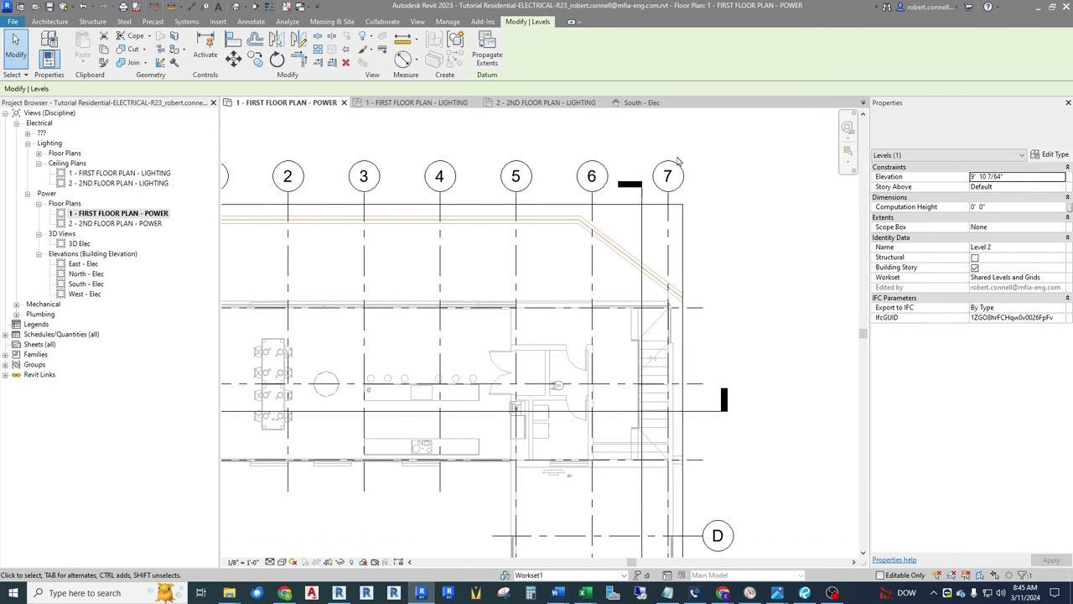
left_click(660, 232)
left_click_drag(660, 231, 661, 175)
- Show the bubble at the other end of grid A
scroll(668, 239, "down", 3)
scroll(668, 239, "down", 2)
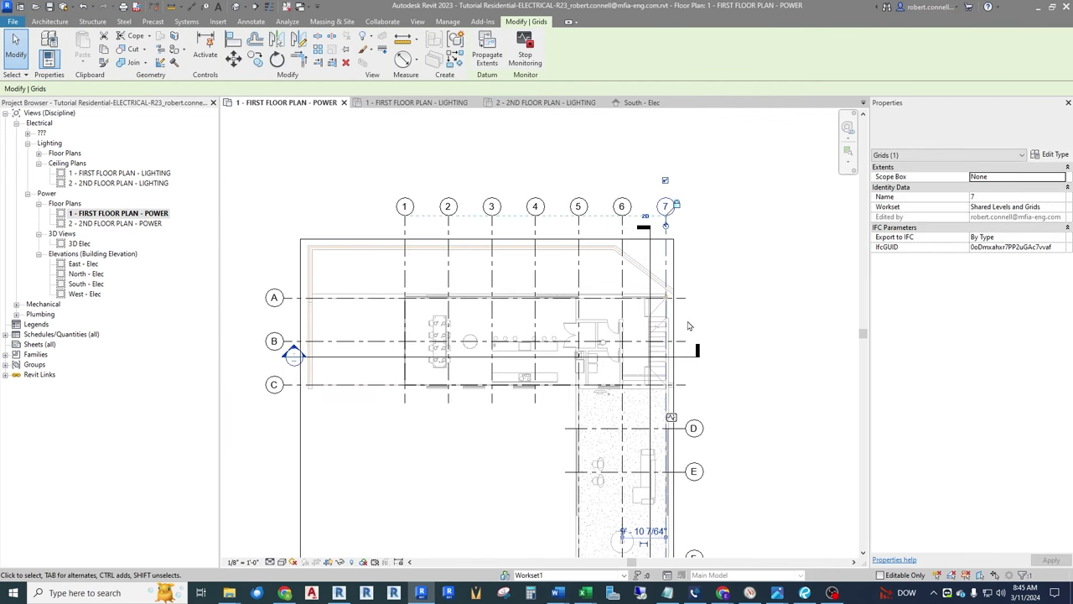
scroll(690, 339, "up", 4)
left_click(691, 283)
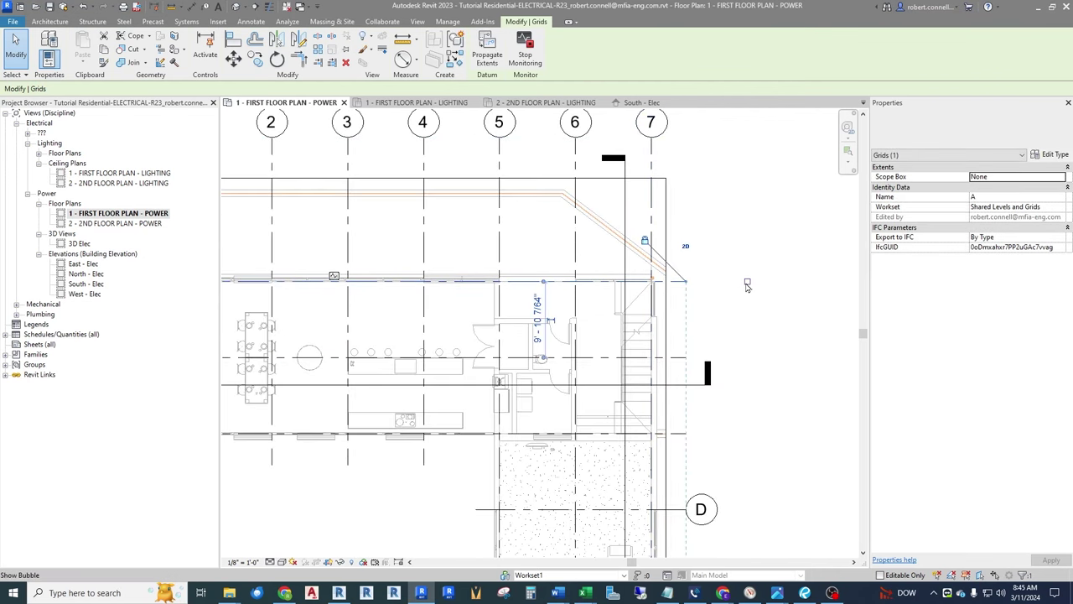
left_click(747, 281)
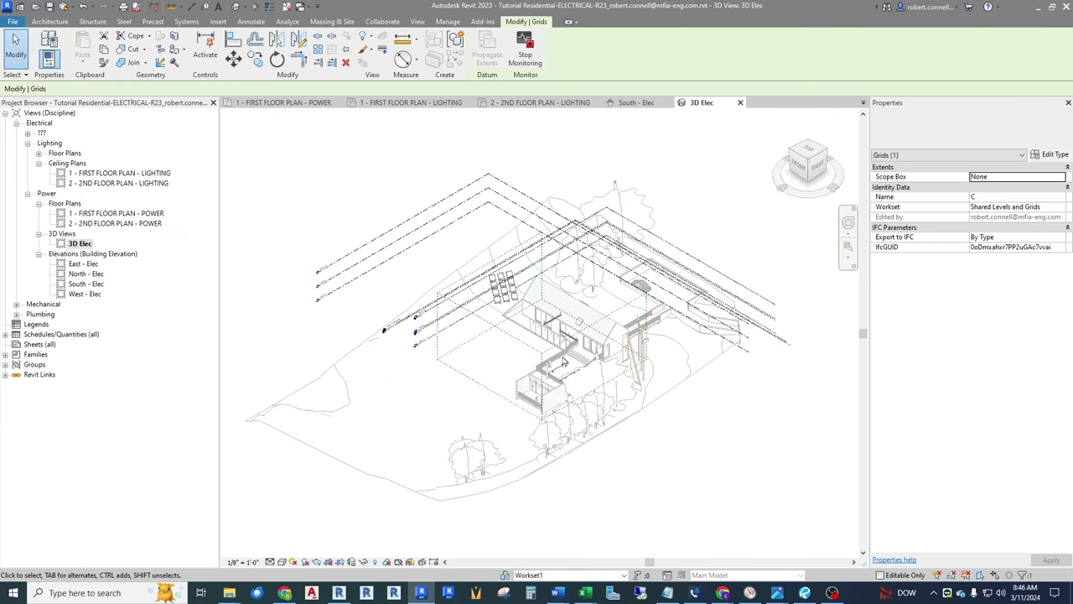
- Drag the BUILDING scope box's grips to lower its height
scroll(479, 301, "up", 5)
left_click(472, 306)
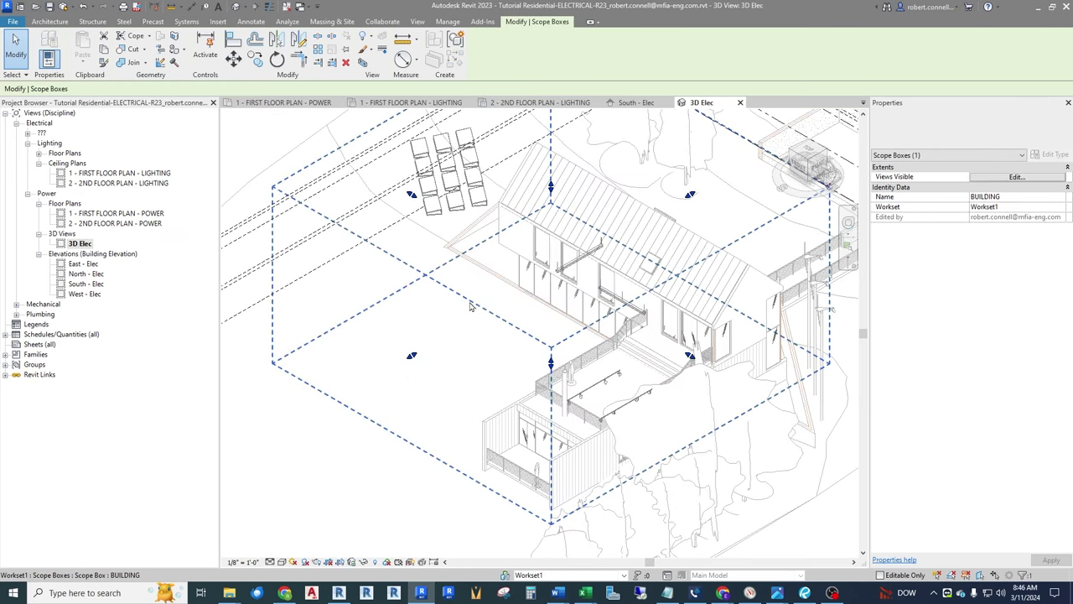
left_click_drag(412, 356, 434, 344)
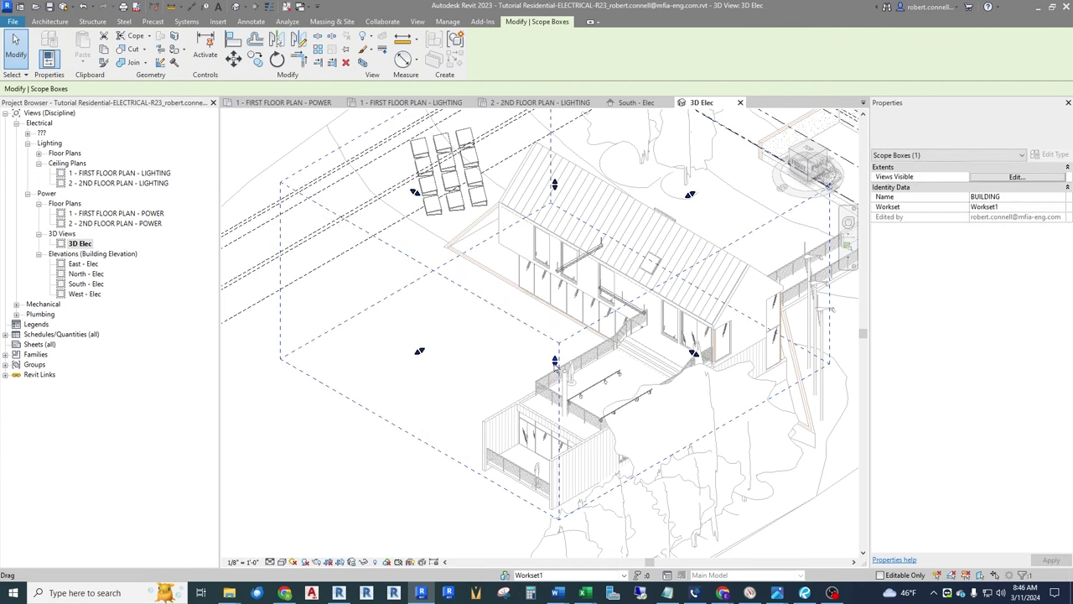
left_click_drag(555, 363, 534, 362)
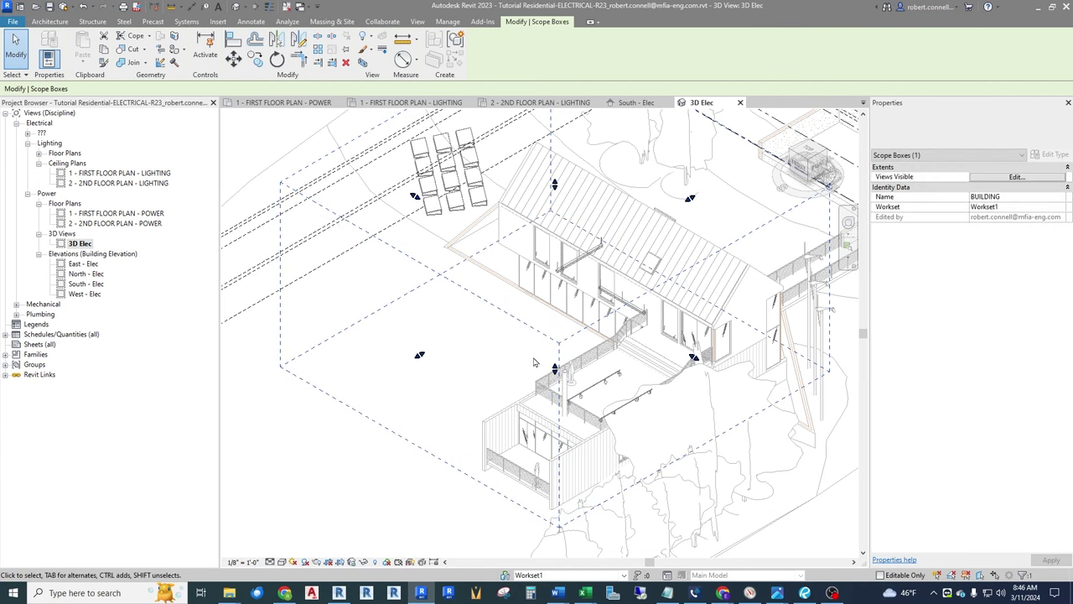
scroll(534, 363, "down", 6)
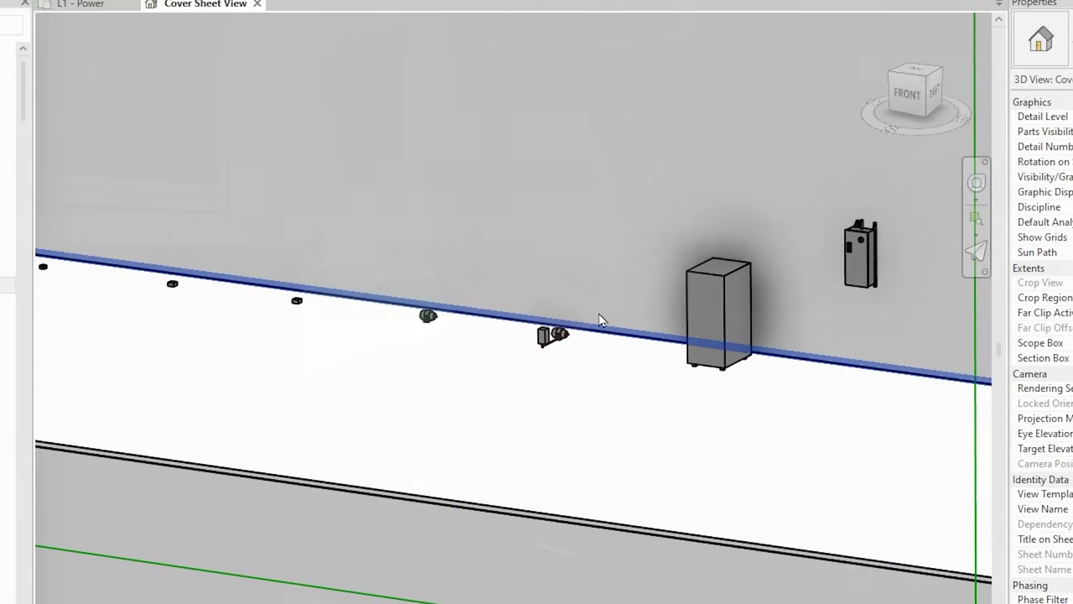
scroll(587, 327, "up", 5)
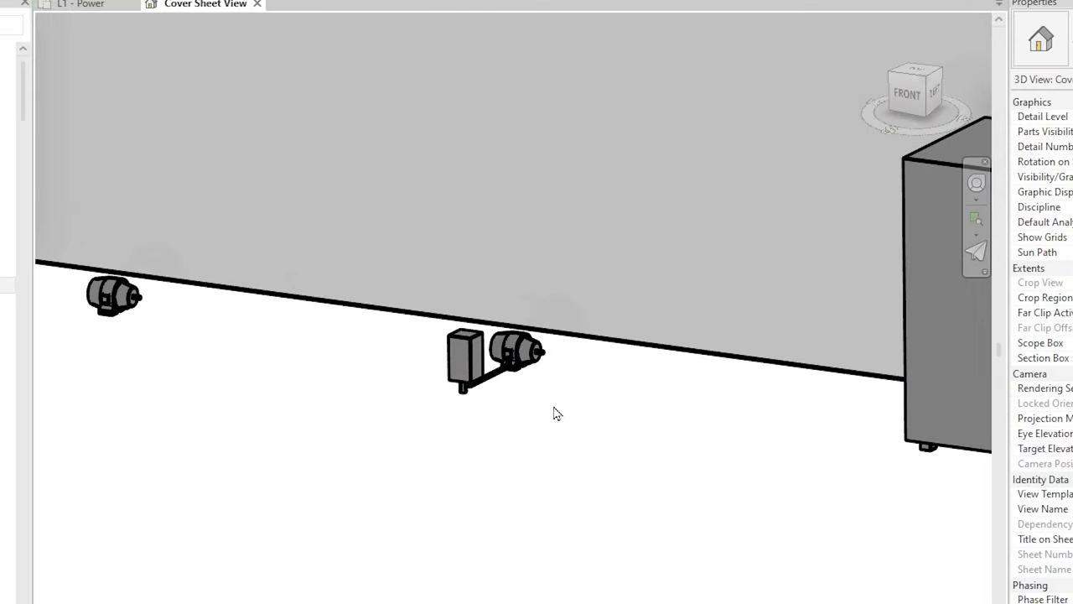
scroll(549, 405, "down", 5)
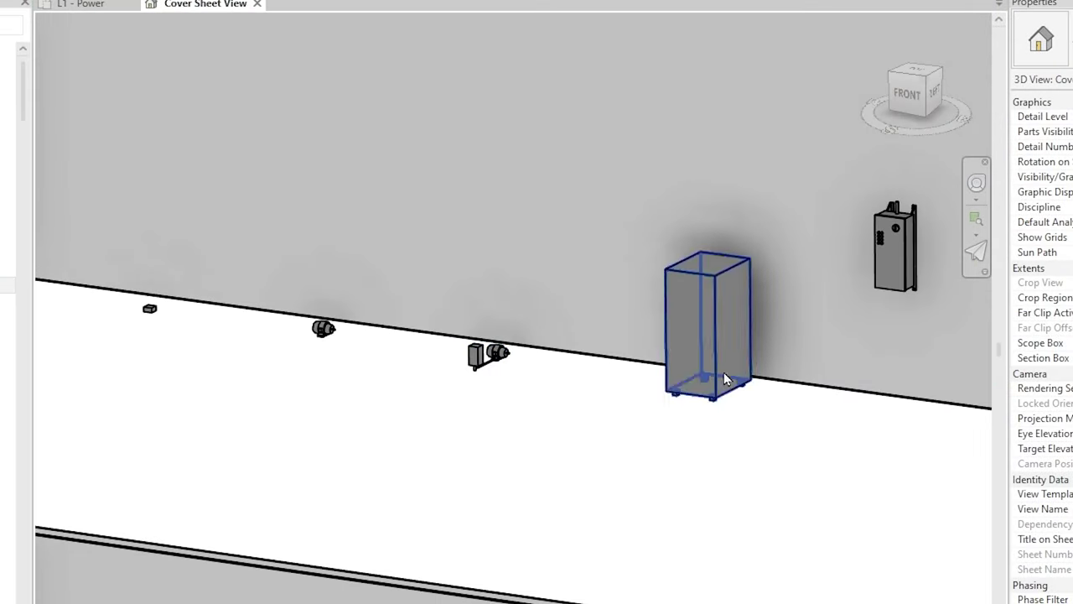
middle_click_drag(778, 443, 551, 443)
scroll(697, 294, "up", 5)
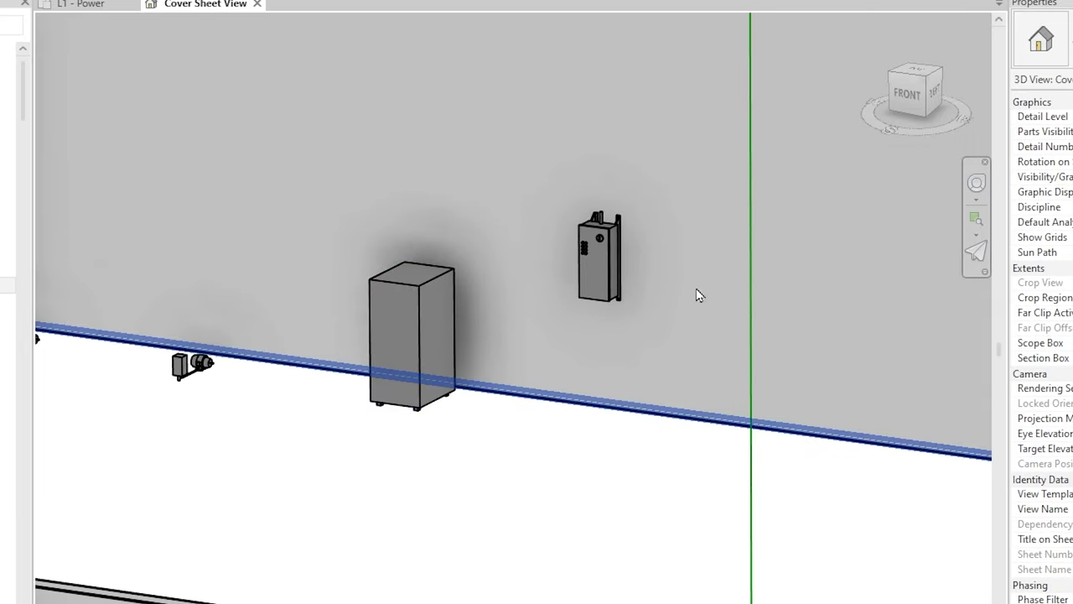
scroll(646, 260, "up", 1)
scroll(646, 260, "down", 5)
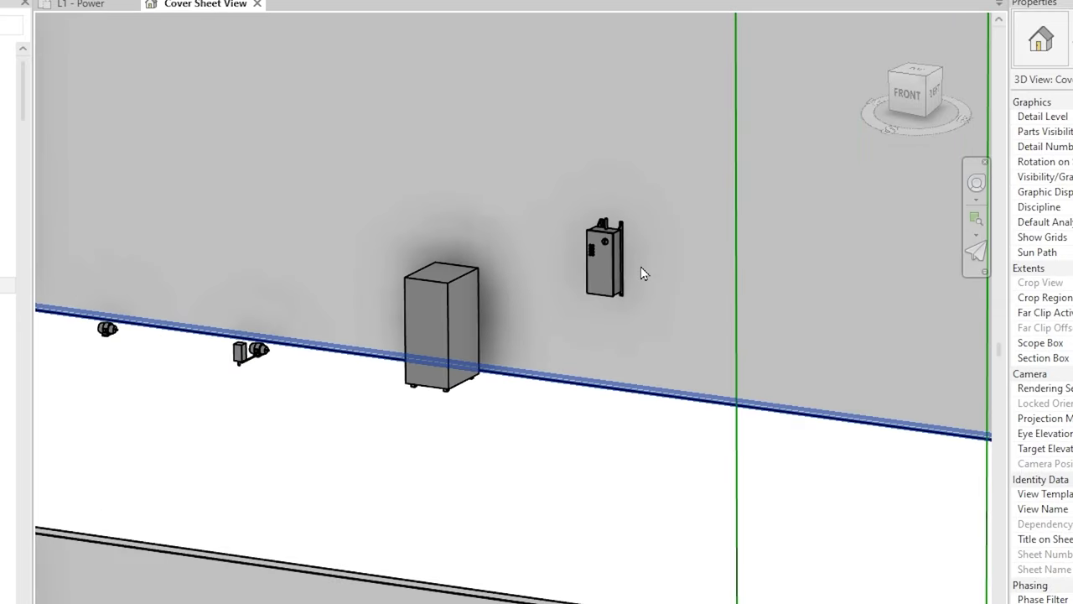
scroll(652, 344, "down", 5)
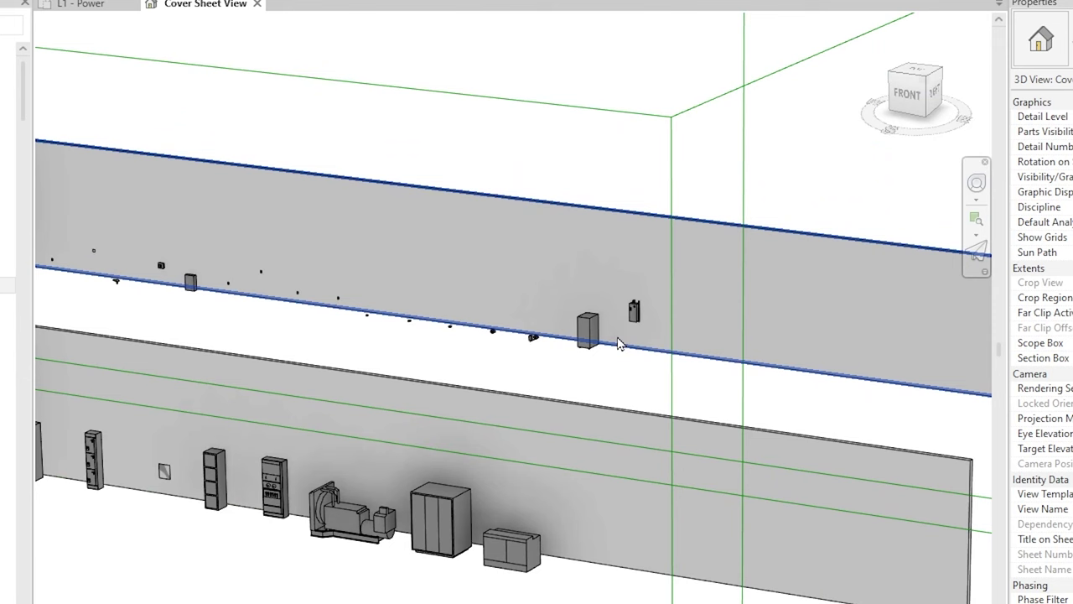
scroll(550, 359, "up", 1)
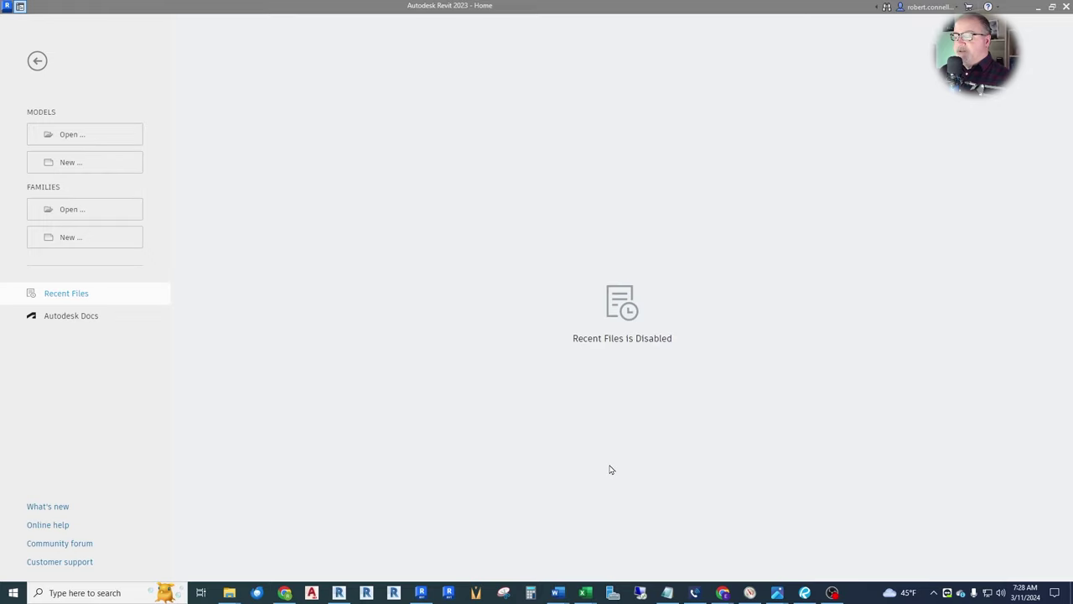
- Switch to Chrome to show the Google results for 'autodesk sample projects'
left_click(723, 592)
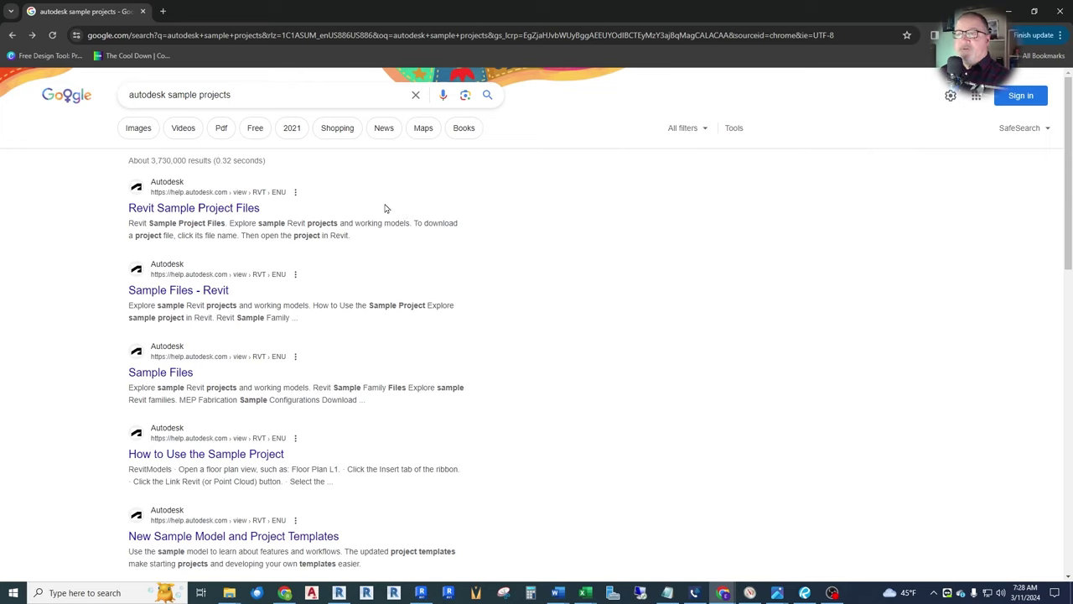
- Search 'autodesk sample projects 2023', decline the location prompt, and go to the Sample Files help page
left_click(254, 96)
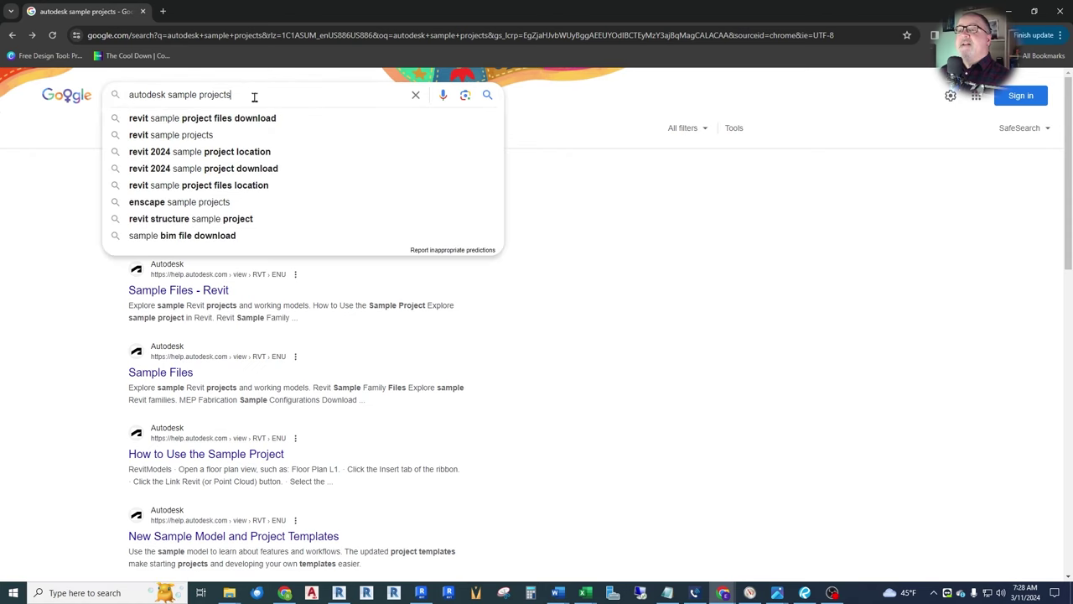
type("2023")
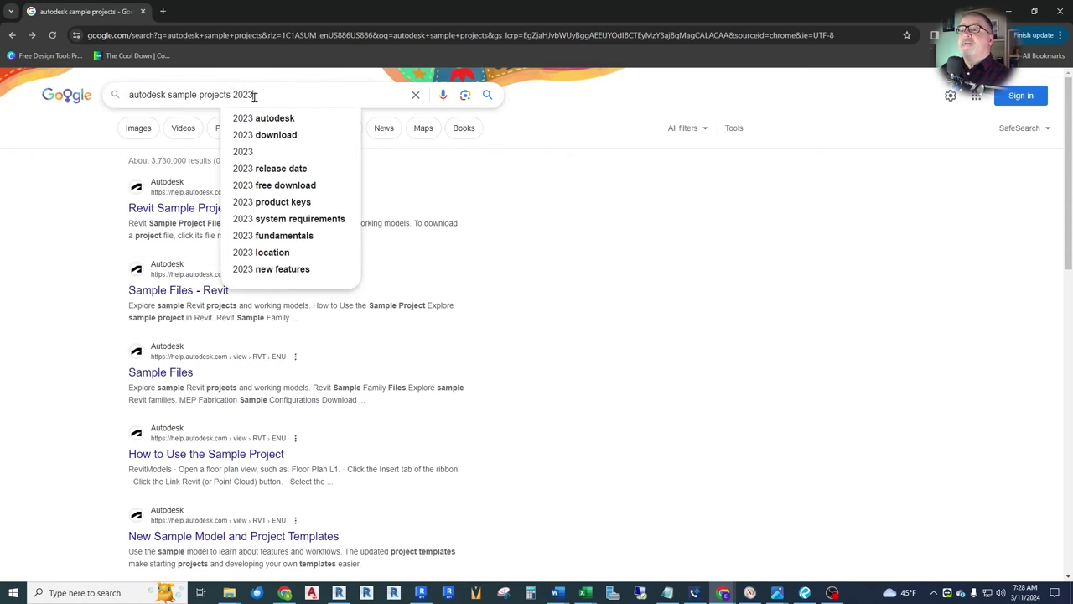
key("Return")
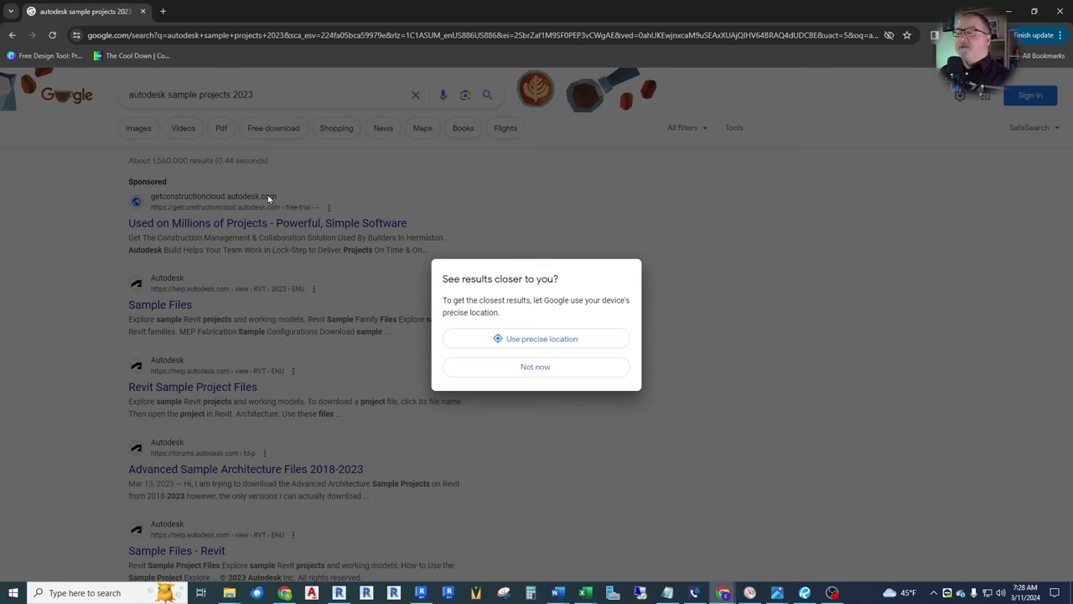
left_click(543, 371)
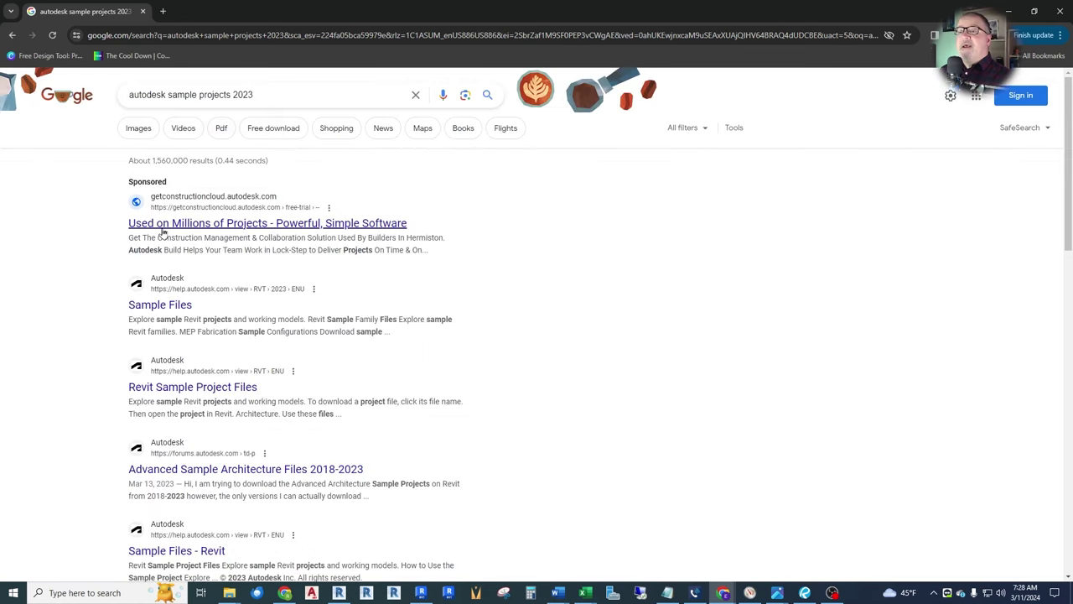
left_click(170, 307)
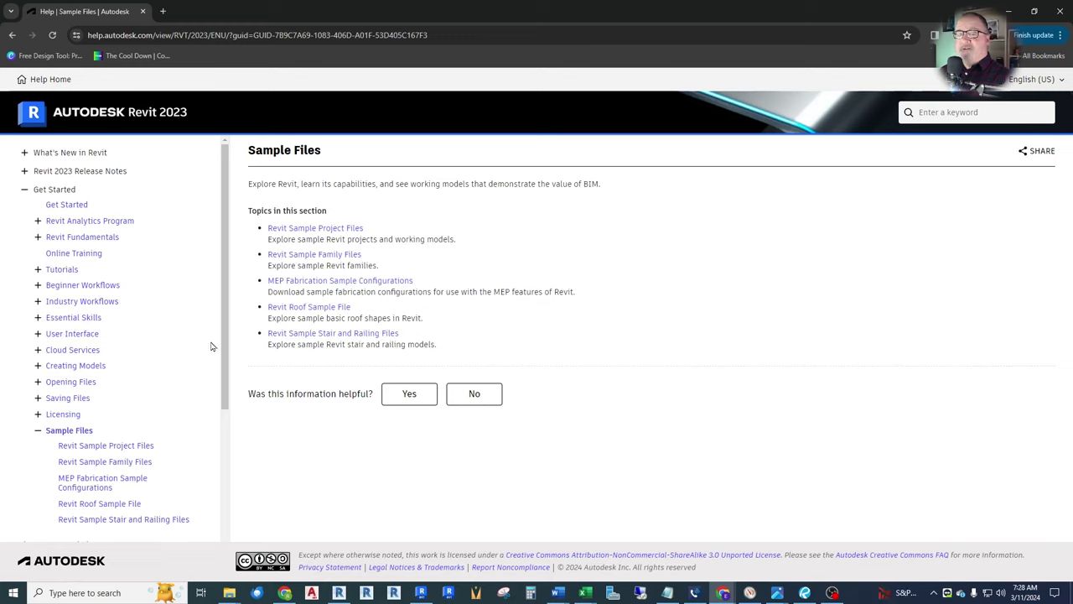
- Follow the 'Revit Sample Project Files' topic link from the Sample Files page
left_click_drag(225, 346, 234, 257)
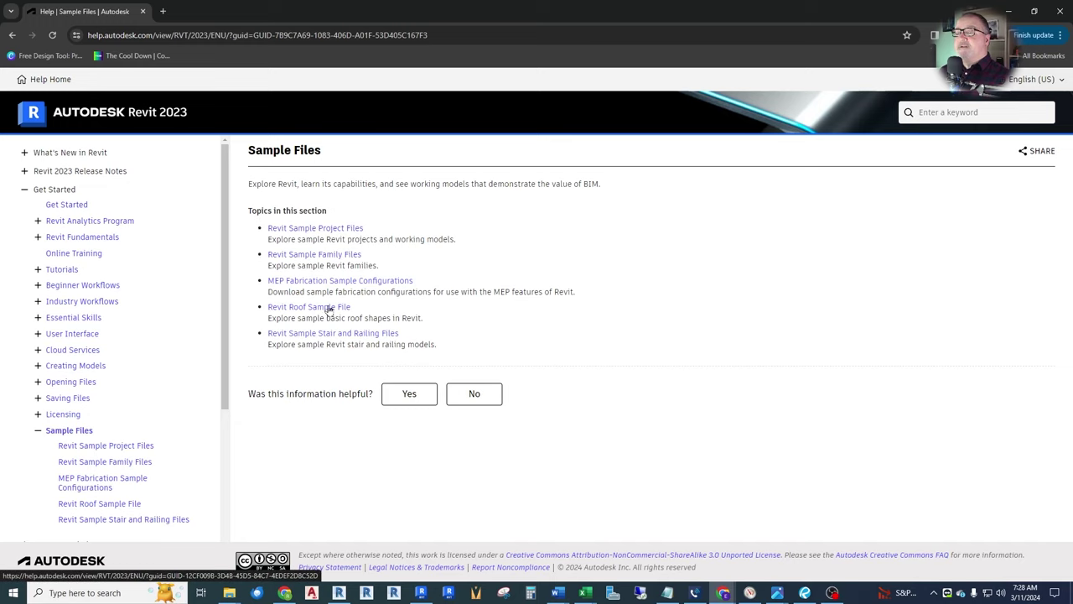
left_click(335, 229)
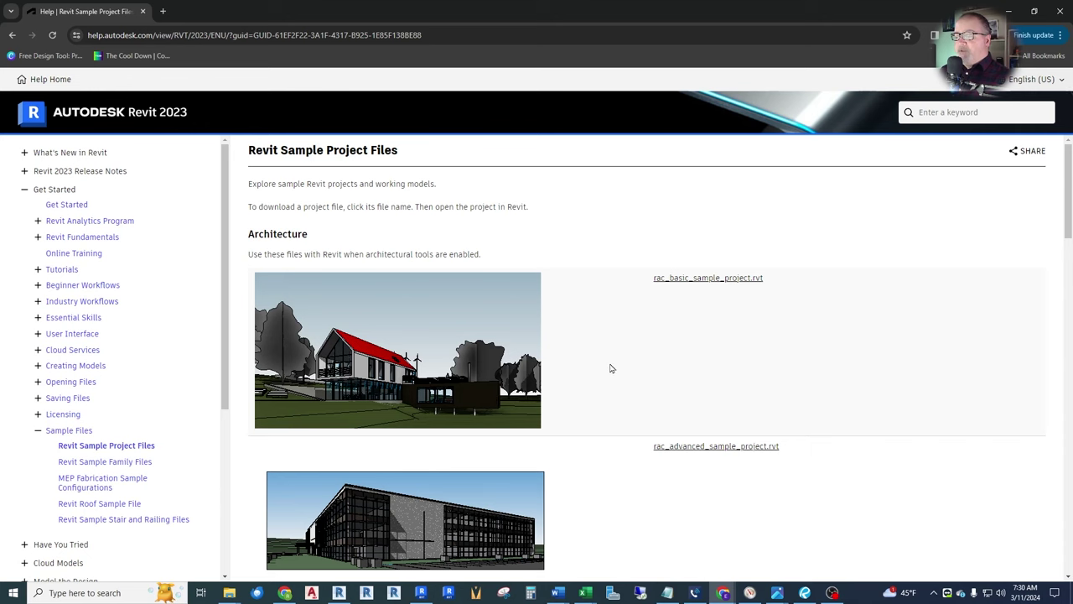
- Scroll through the architecture, structure and MEP sample lists, then return to Revit 2023 Home
scroll(610, 368, "down", 3)
scroll(582, 386, "up", 3)
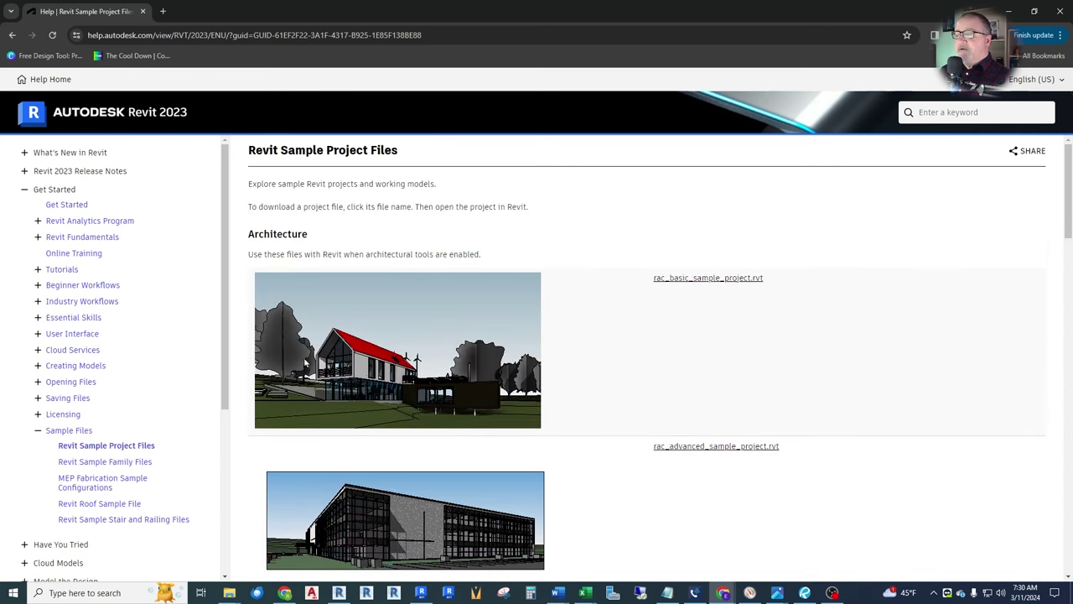
scroll(389, 298, "down", 2)
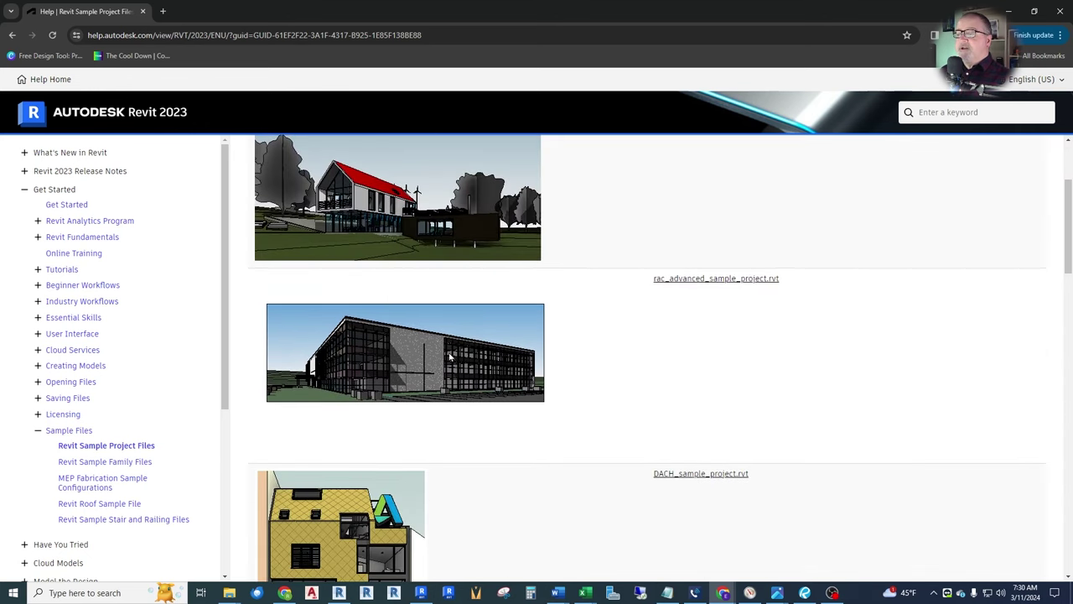
scroll(431, 369, "down", 7)
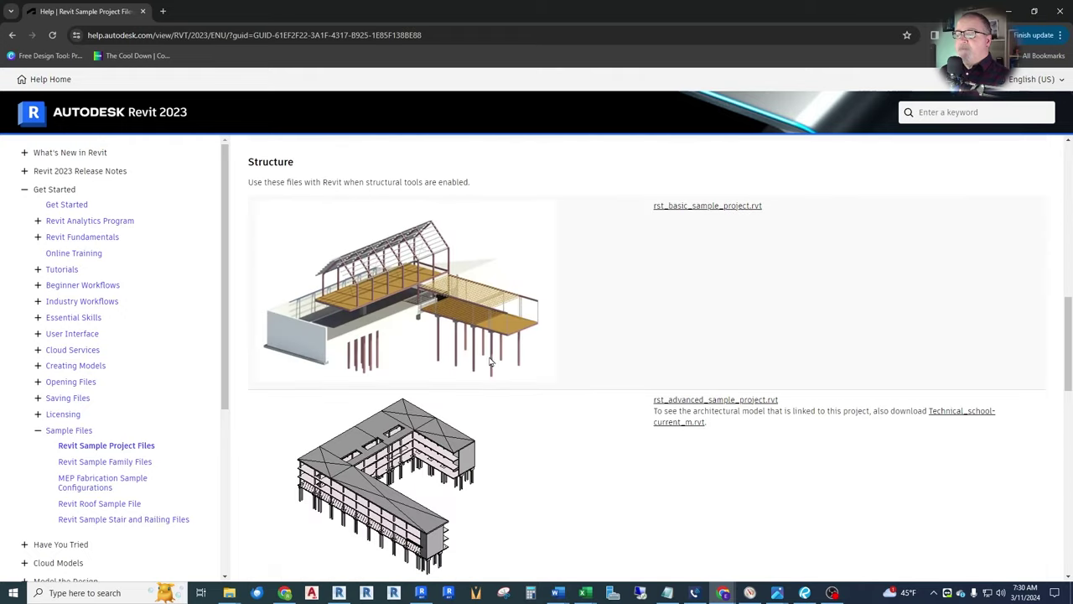
scroll(495, 360, "down", 11)
scroll(478, 383, "up", 5)
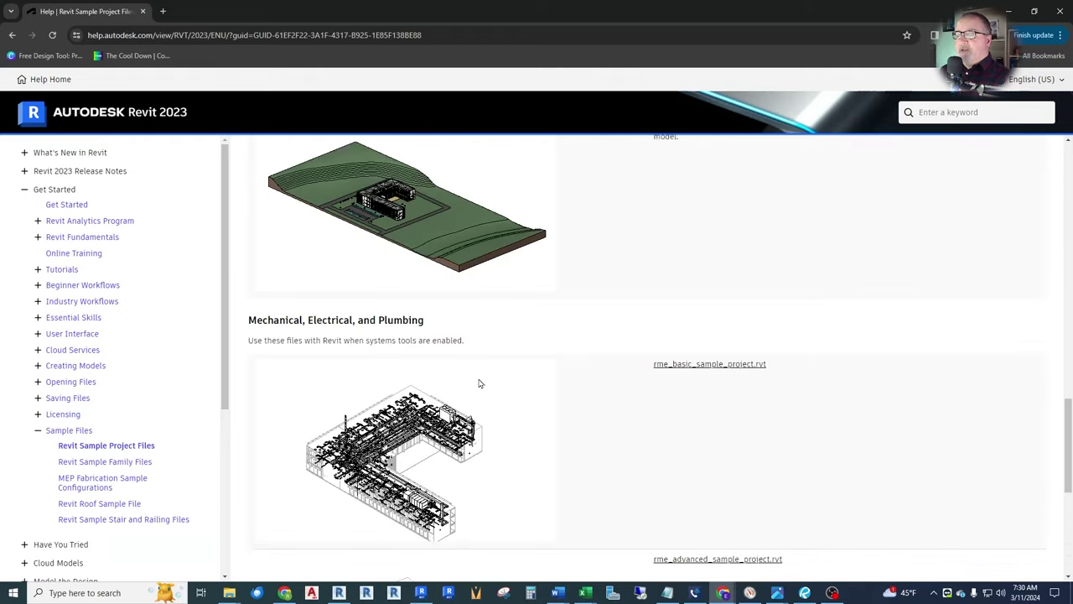
scroll(479, 383, "up", 15)
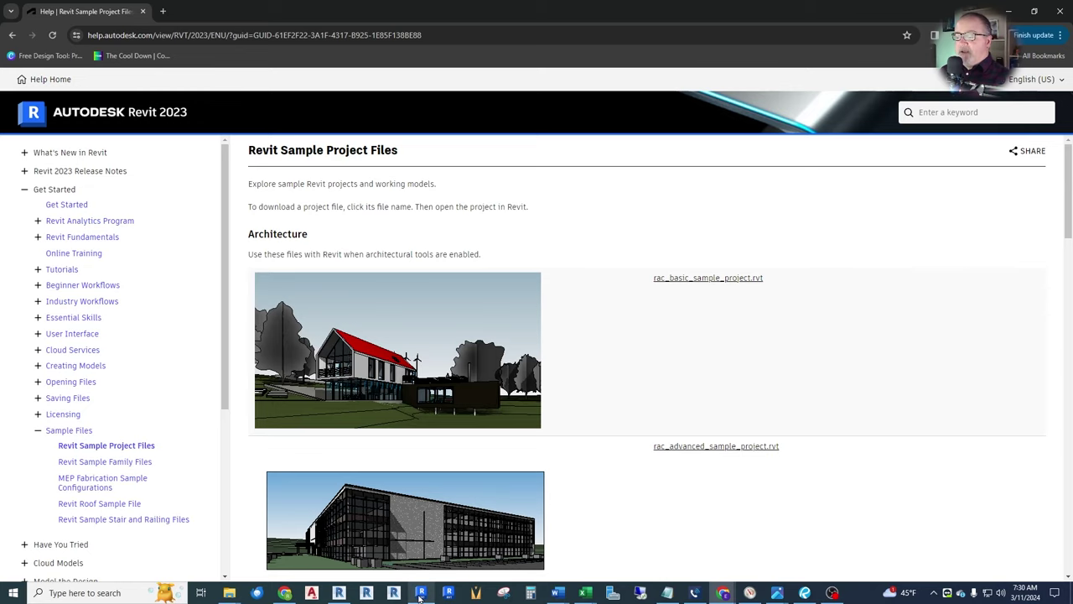
left_click(420, 595)
left_click(420, 595)
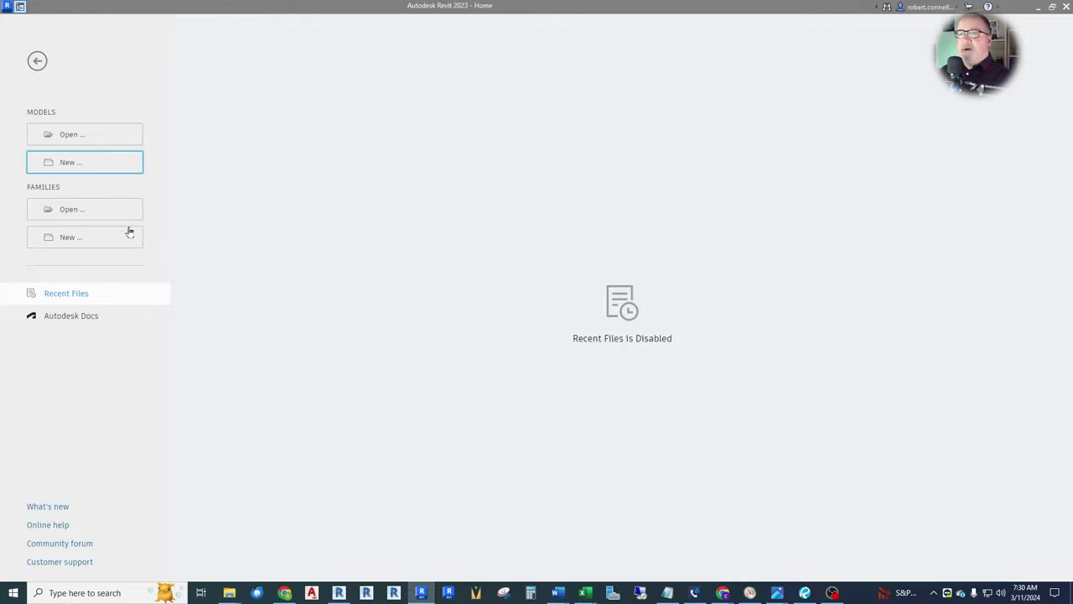
- Browse the xref folder and load racbasicsampleproject R23.rvt instead of the advanced sample
left_click(75, 137)
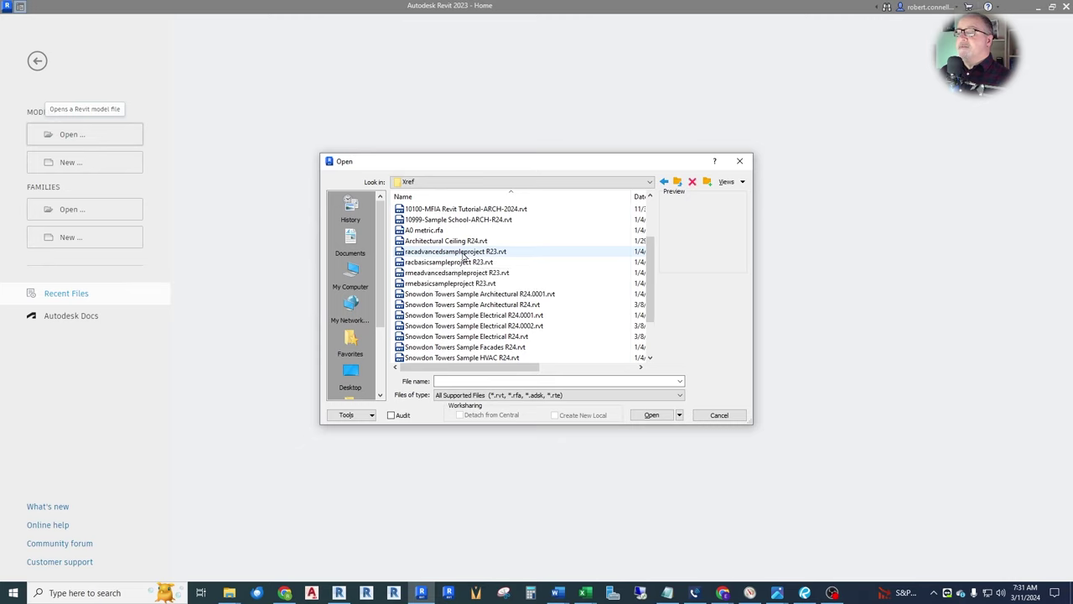
left_click(465, 255)
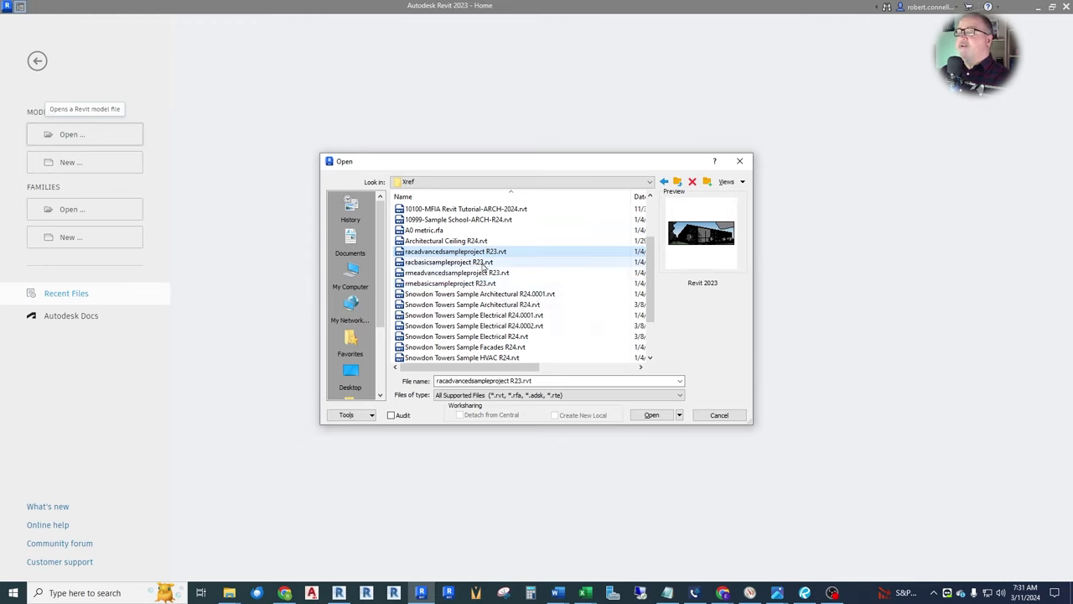
left_click(432, 262)
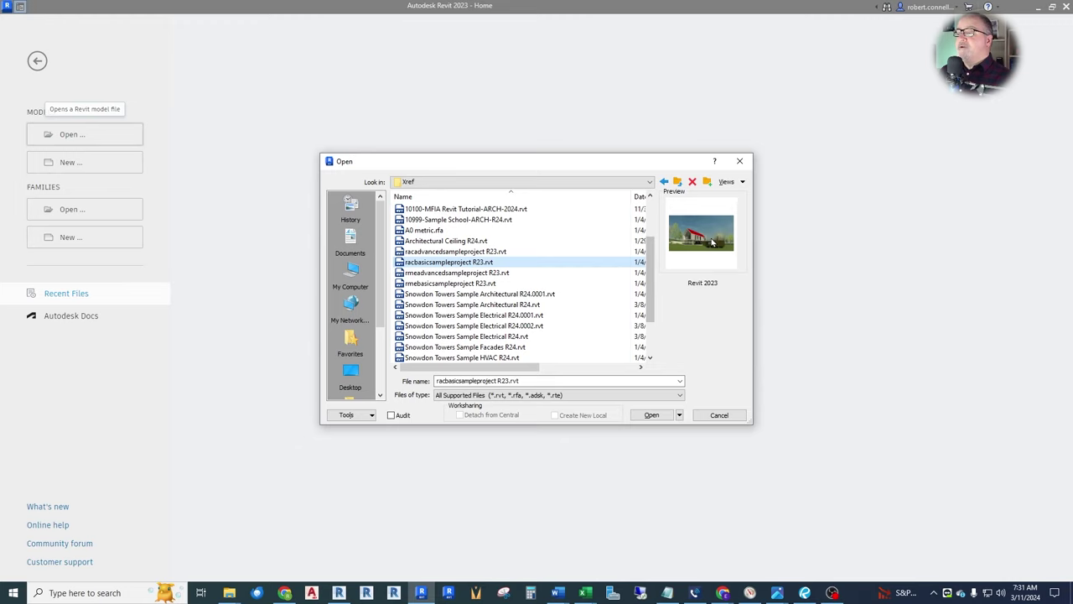
left_click(654, 417)
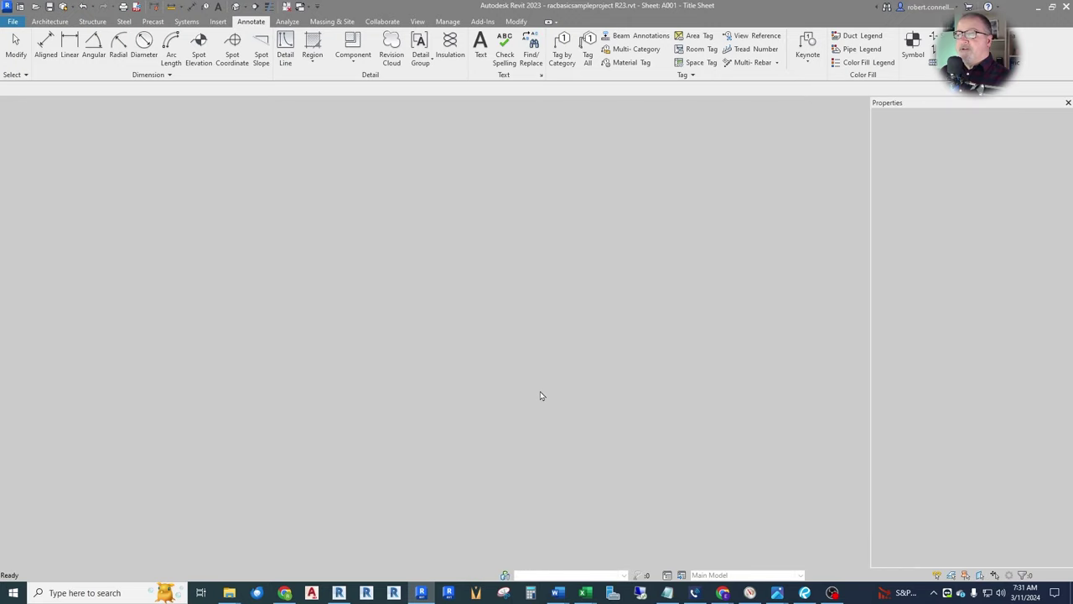
- Show sheet A101 - Site Plan and zoom until the whole sheet and title block fit
double_click(61, 164)
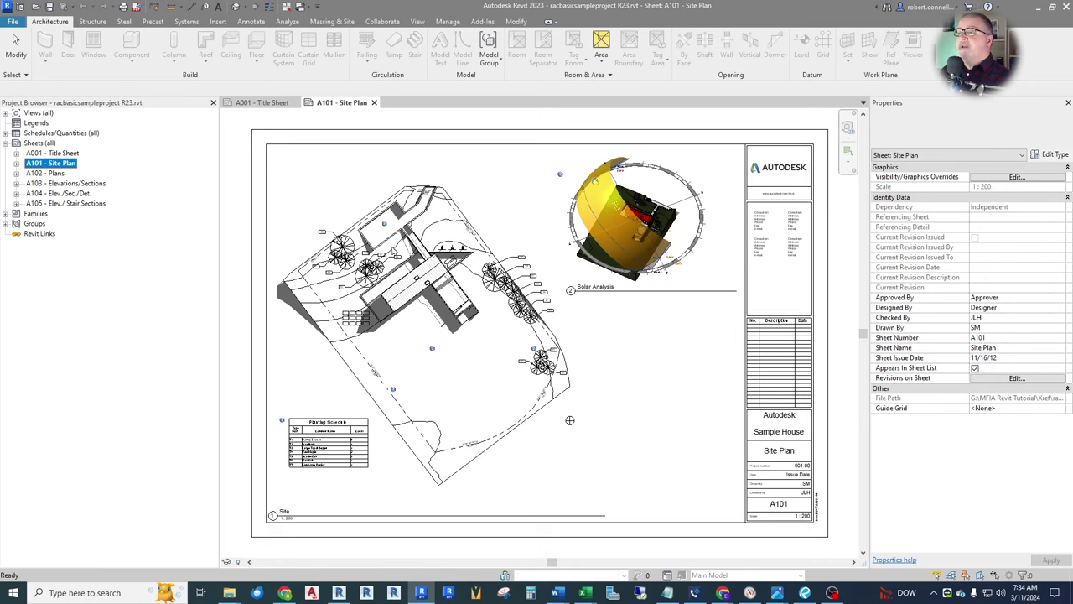
scroll(583, 437, "up", 5)
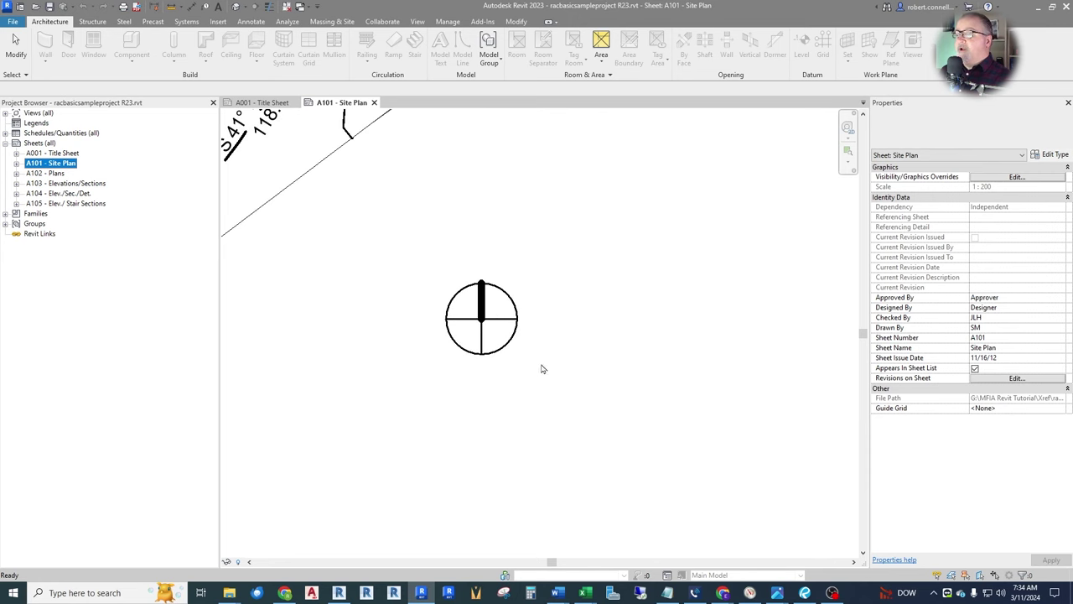
scroll(541, 368, "down", 5)
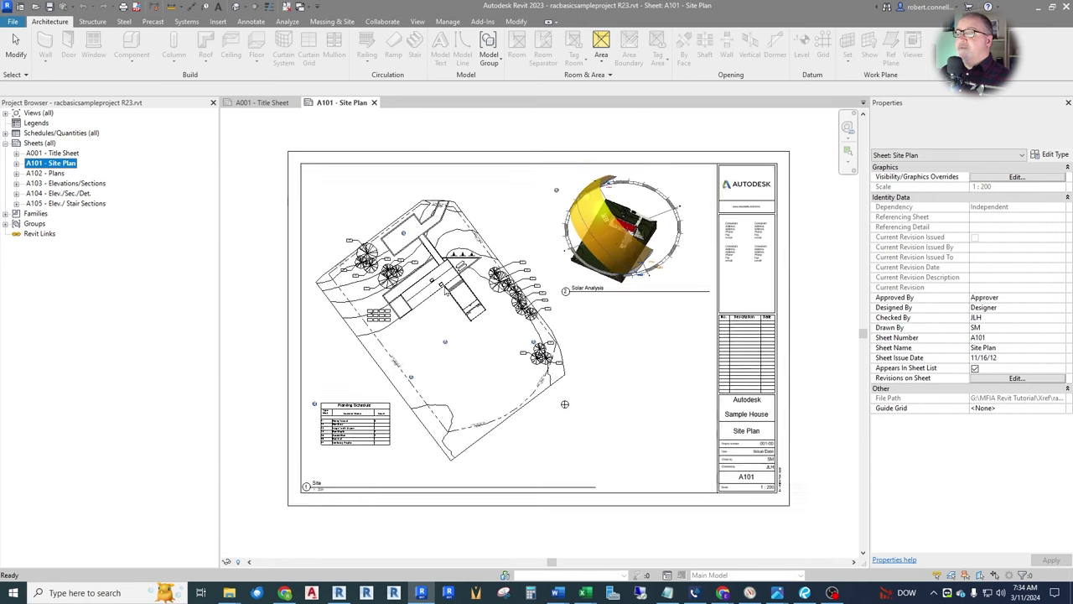
scroll(445, 289, "up", 1)
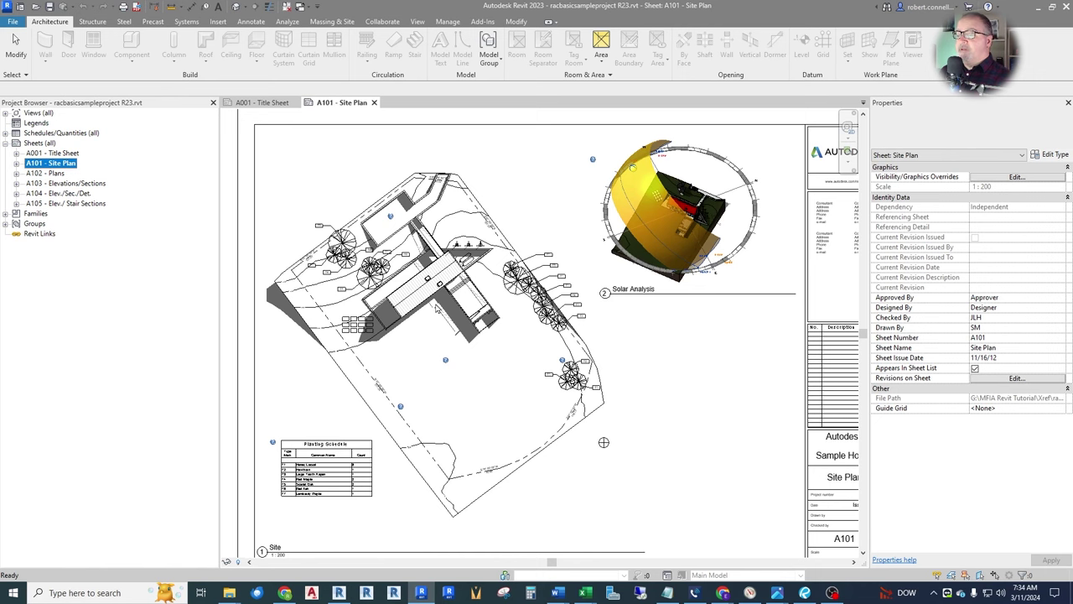
scroll(714, 199, "up", 2)
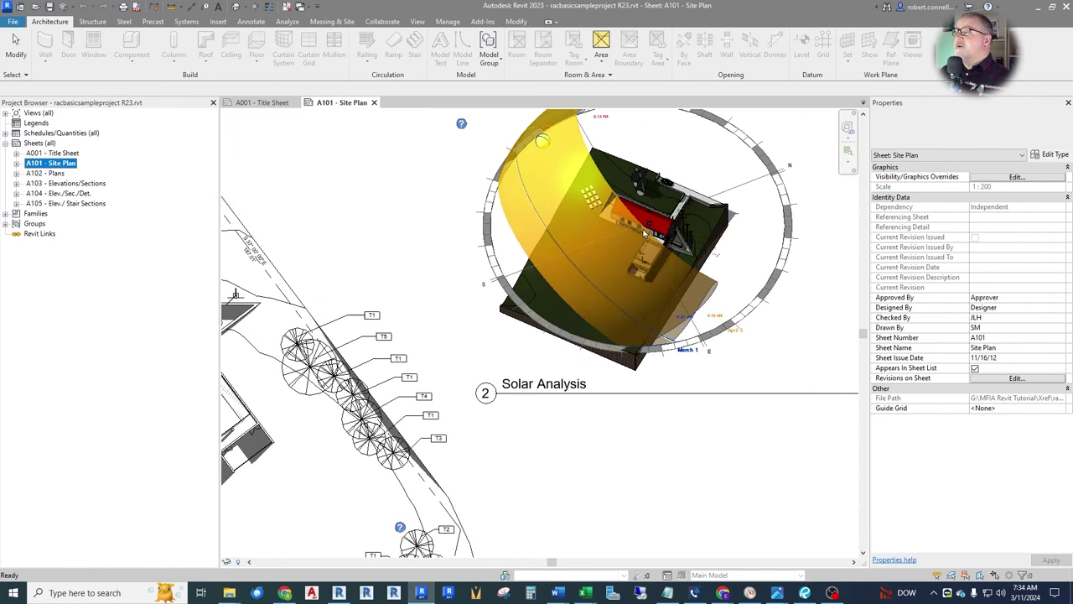
scroll(713, 209, "down", 3)
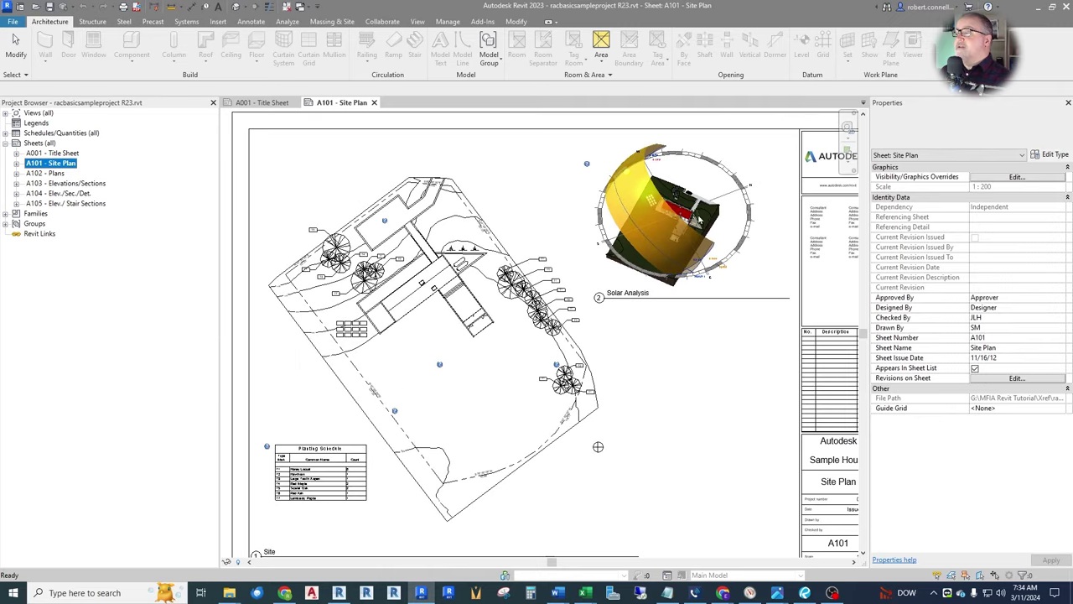
scroll(637, 235, "up", 8)
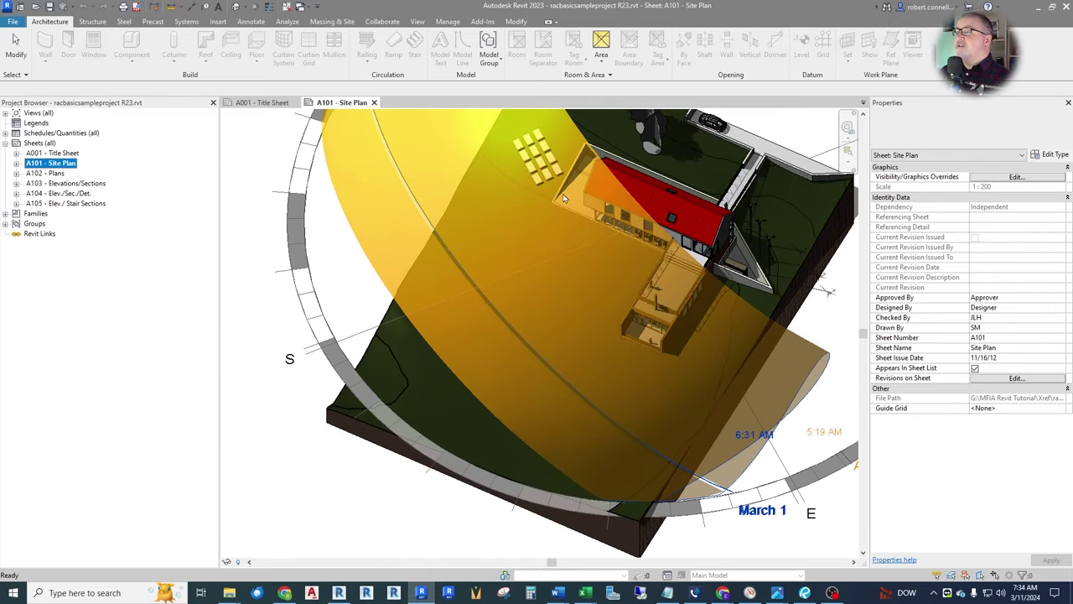
scroll(552, 159, "down", 6)
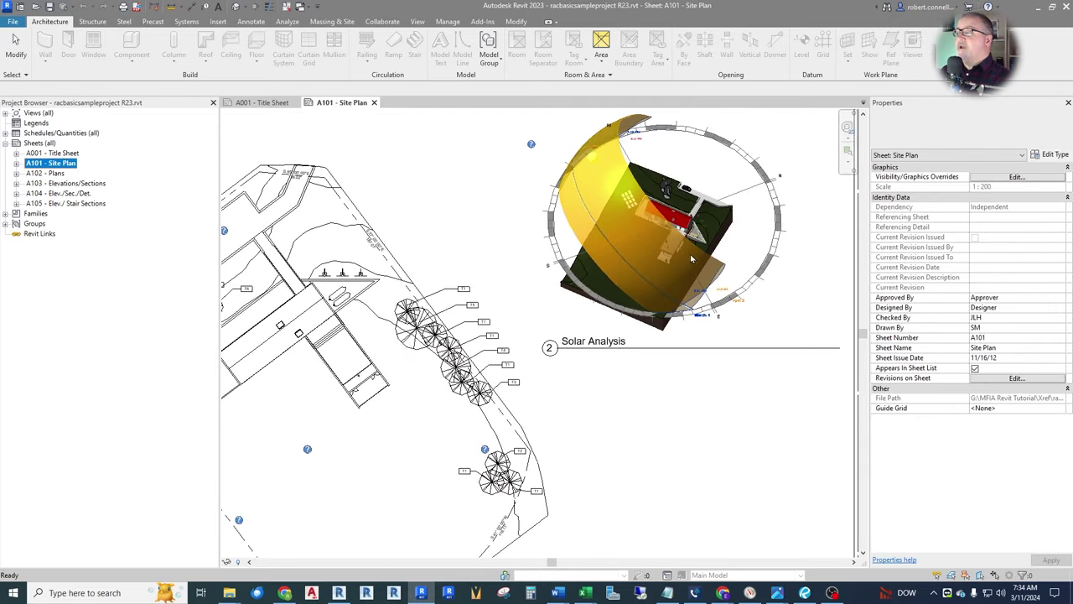
scroll(333, 503, "up", 2)
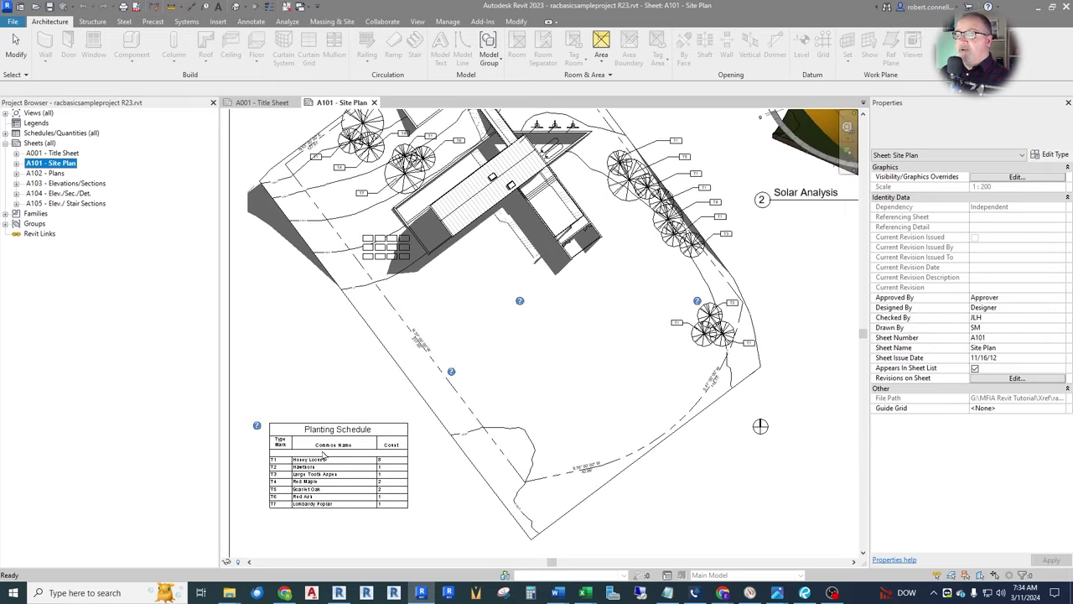
scroll(336, 451, "down", 1)
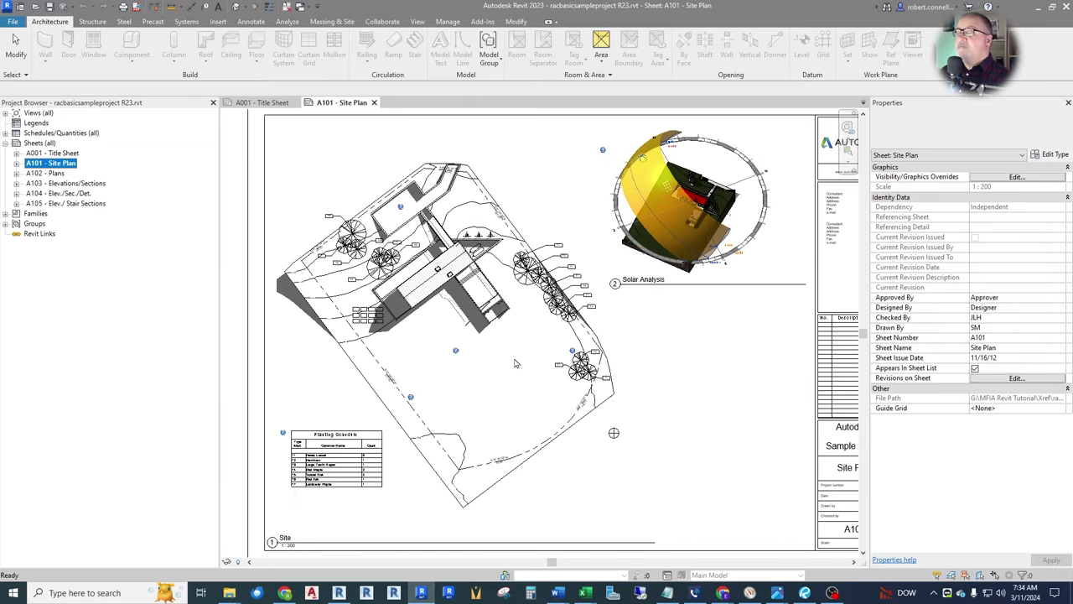
scroll(517, 369, "down", 2)
scroll(513, 352, "up", 2)
scroll(517, 327, "down", 1)
scroll(516, 320, "up", 2)
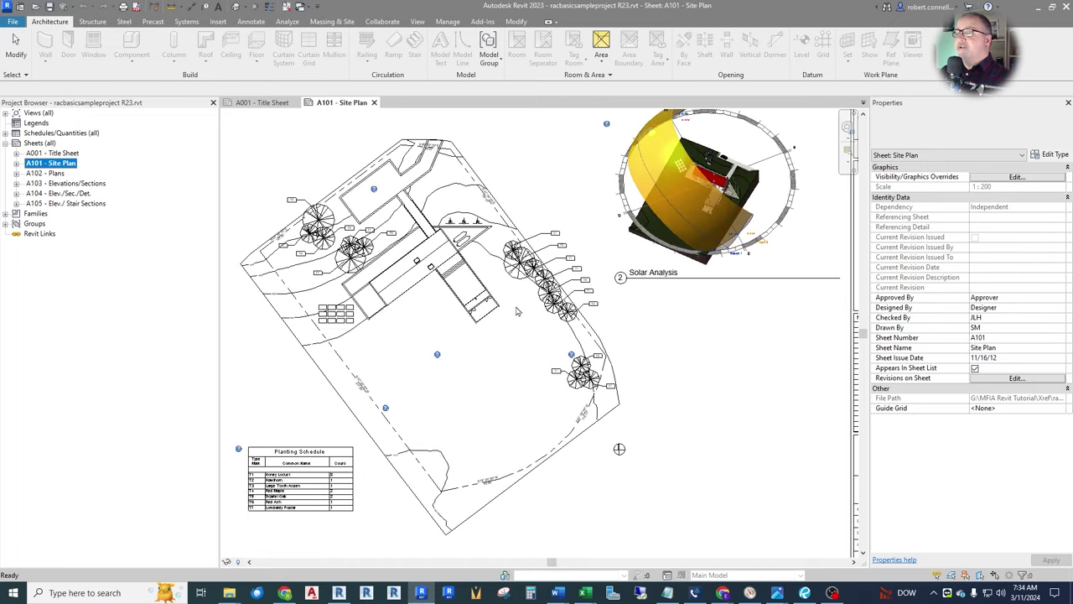
scroll(494, 314, "up", 4)
scroll(487, 312, "down", 3)
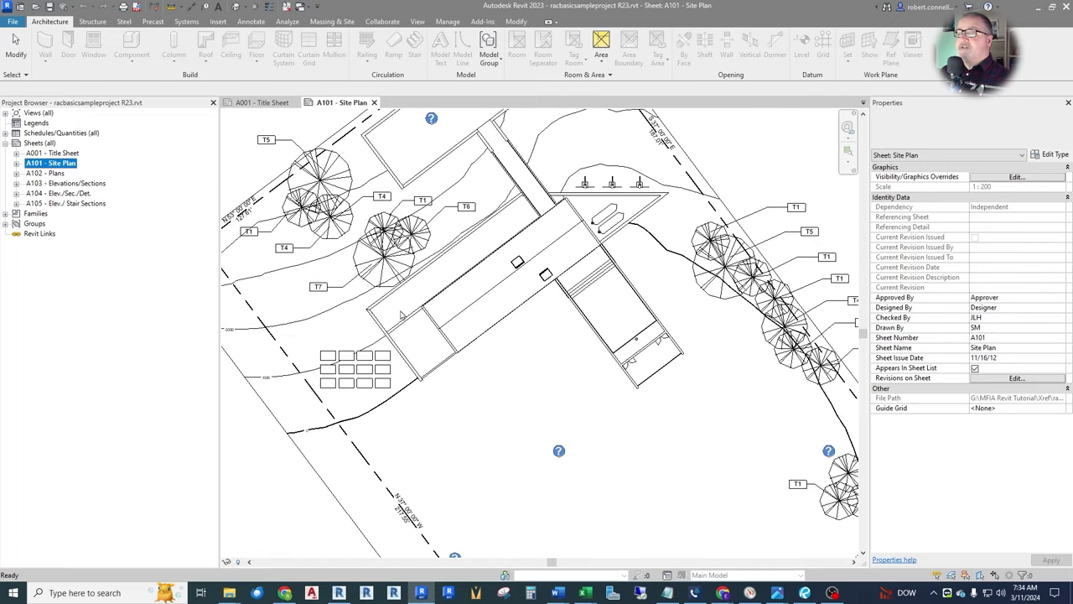
scroll(431, 330, "up", 2)
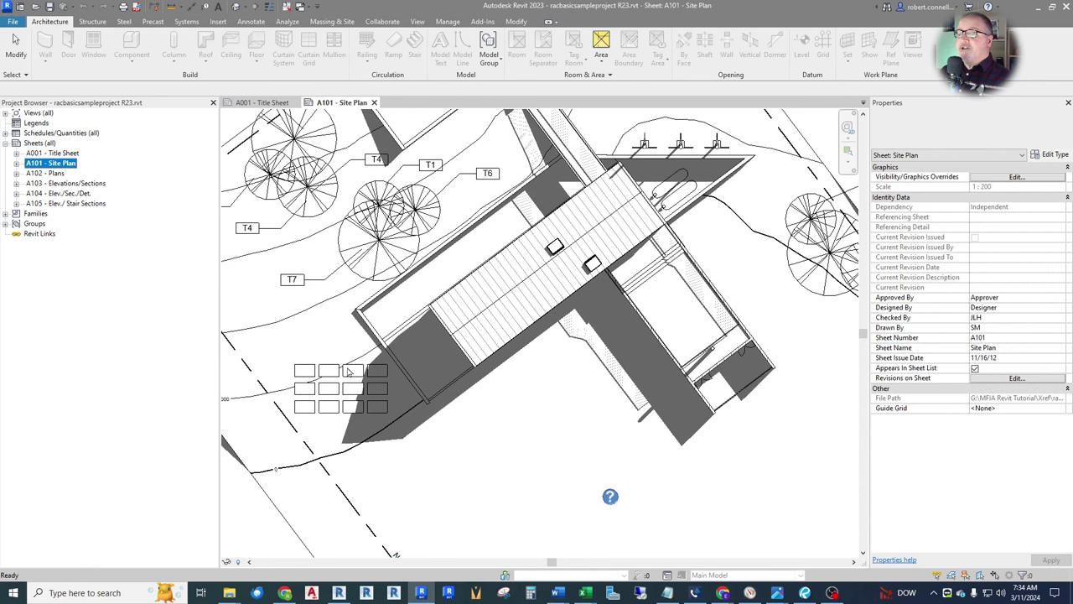
scroll(359, 370, "down", 3)
scroll(457, 321, "up", 2)
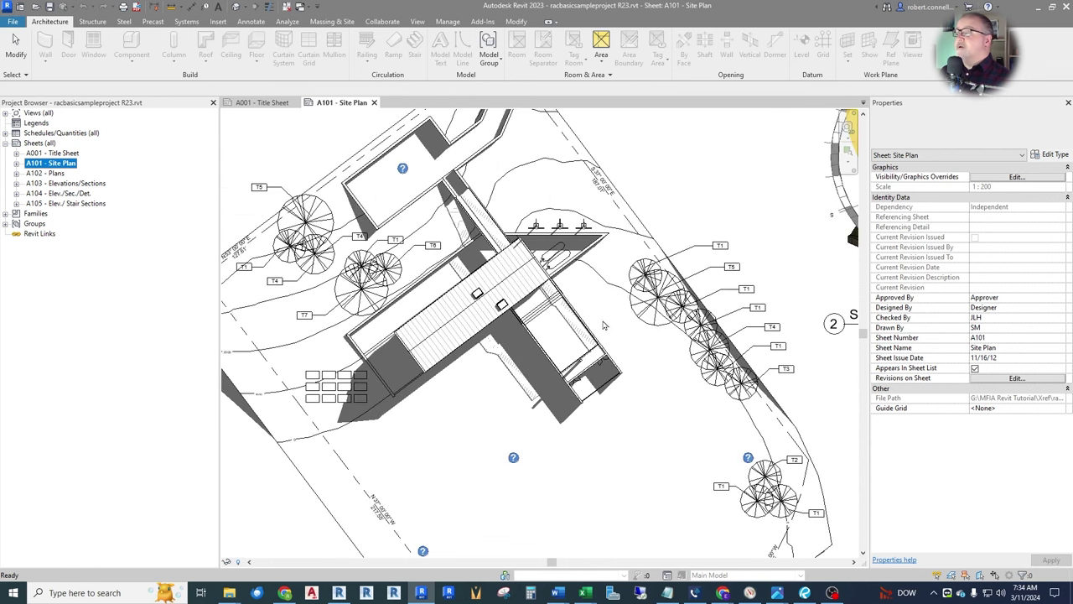
scroll(325, 334, "down", 3)
scroll(453, 196, "up", 2)
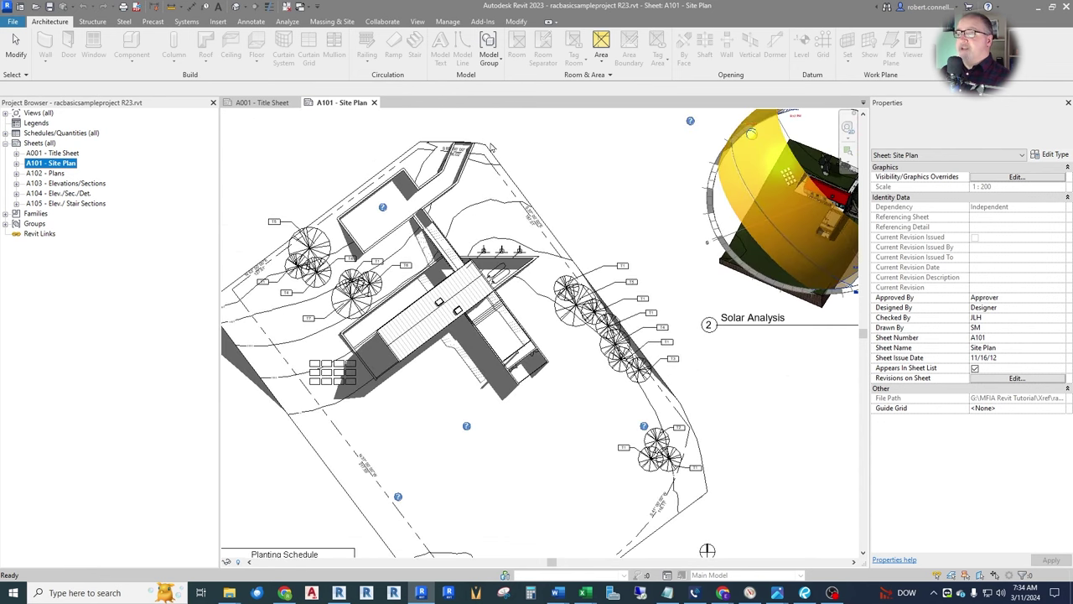
scroll(474, 206, "down", 2)
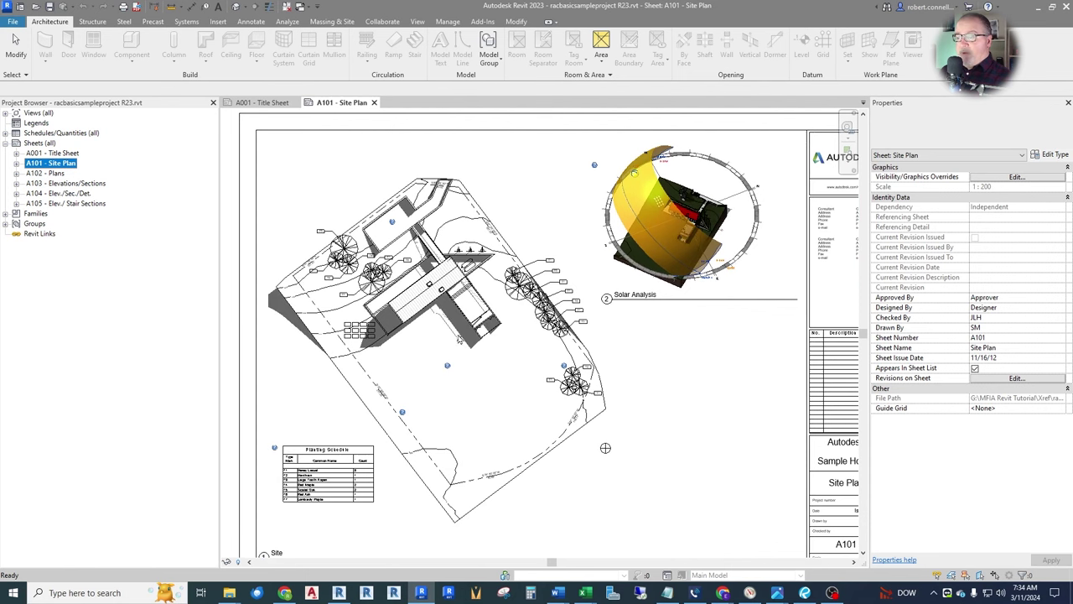
scroll(445, 336, "down", 2)
scroll(400, 277, "up", 2)
scroll(520, 342, "down", 2)
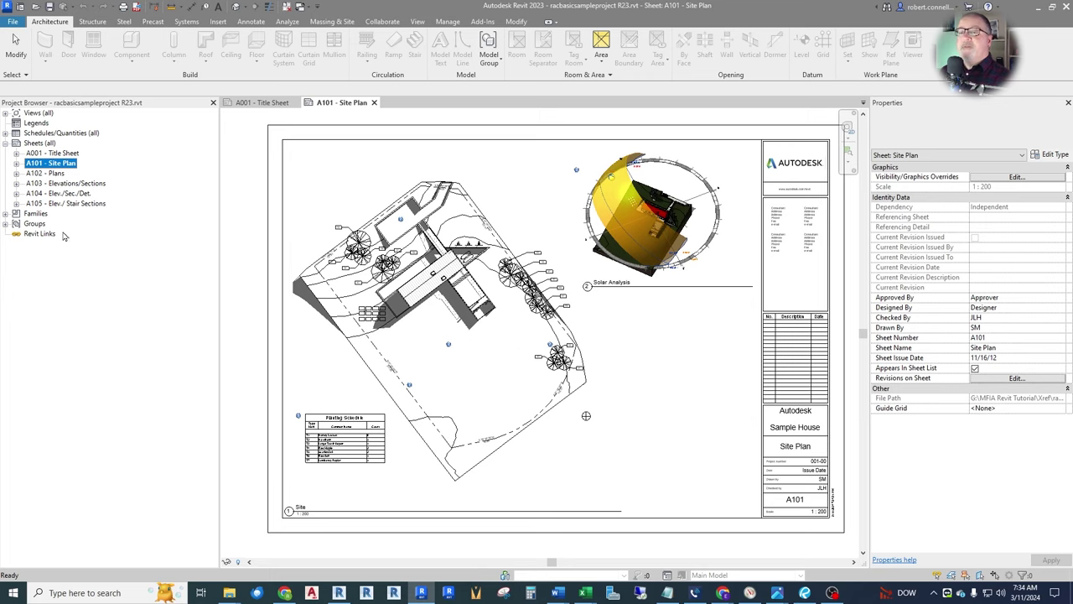
- Show sheet A102 - Plans, zooming into the Level 1 and Level 2 viewports and back out
double_click(60, 174)
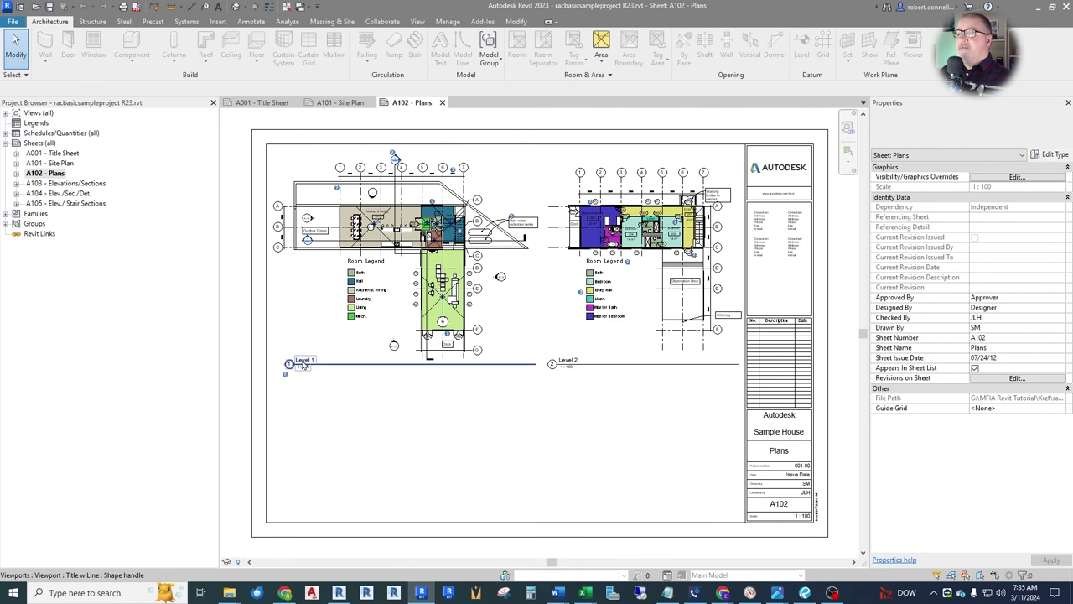
scroll(304, 369, "up", 3)
scroll(335, 366, "down", 2)
scroll(336, 366, "down", 2)
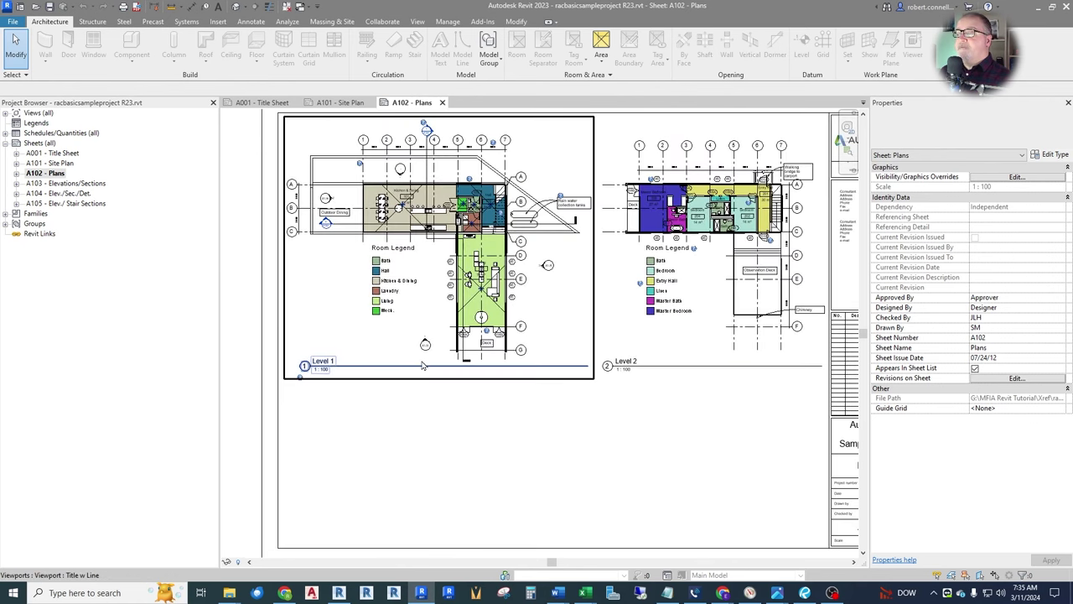
scroll(525, 360, "up", 5)
scroll(554, 370, "down", 5)
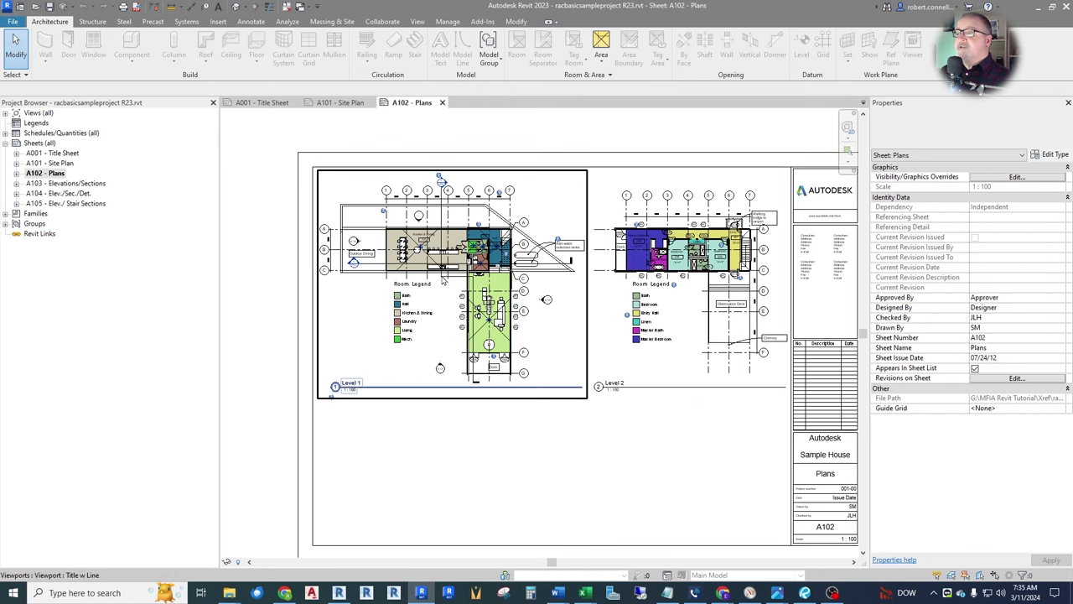
scroll(441, 251, "up", 4)
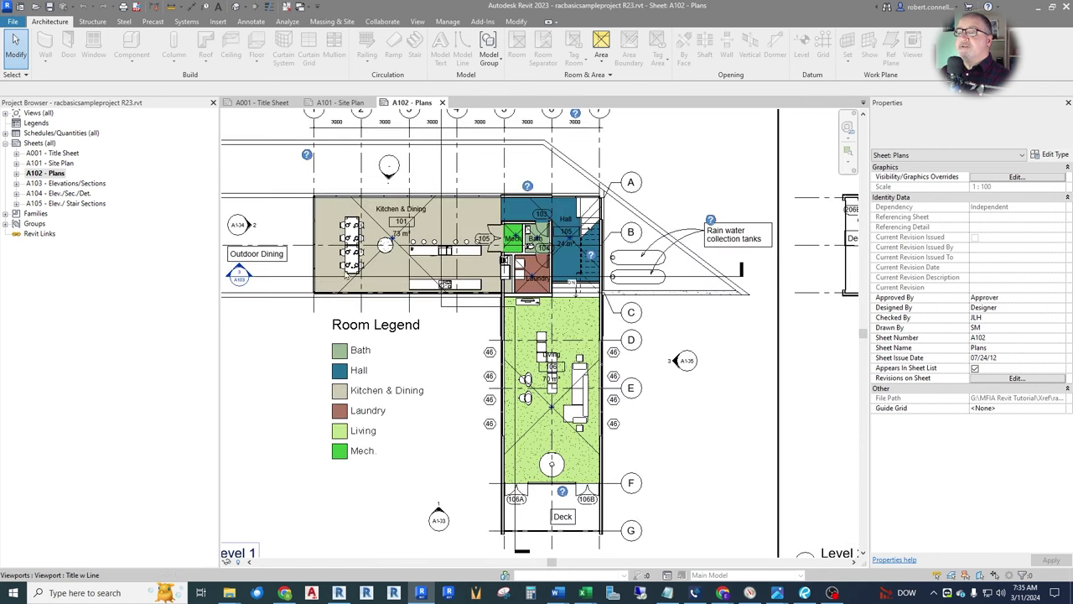
scroll(377, 278, "up", 2)
scroll(503, 217, "down", 2)
scroll(590, 176, "up", 4)
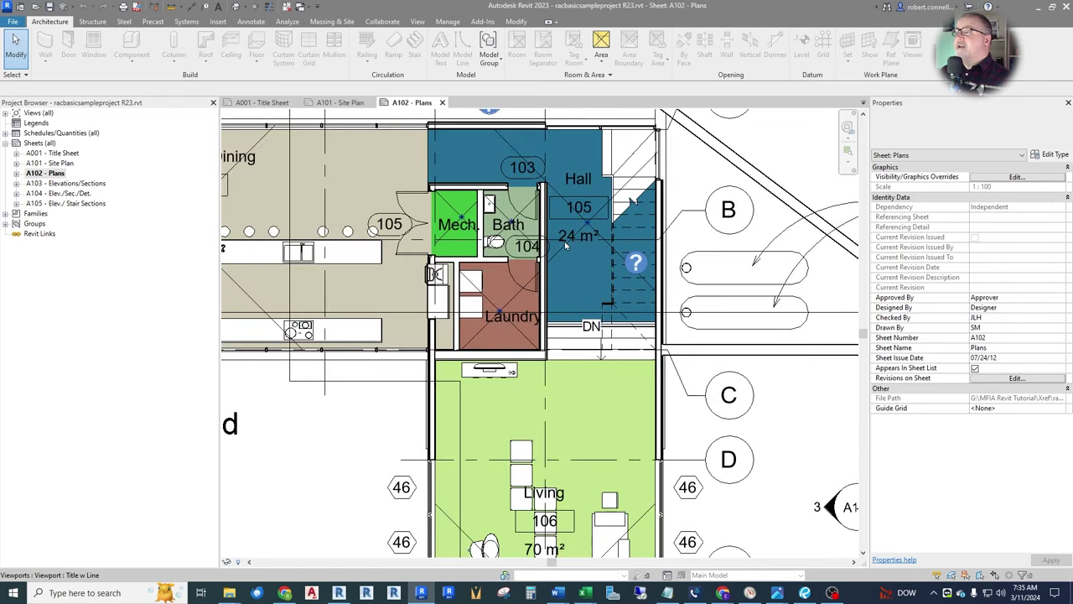
scroll(587, 175, "down", 2)
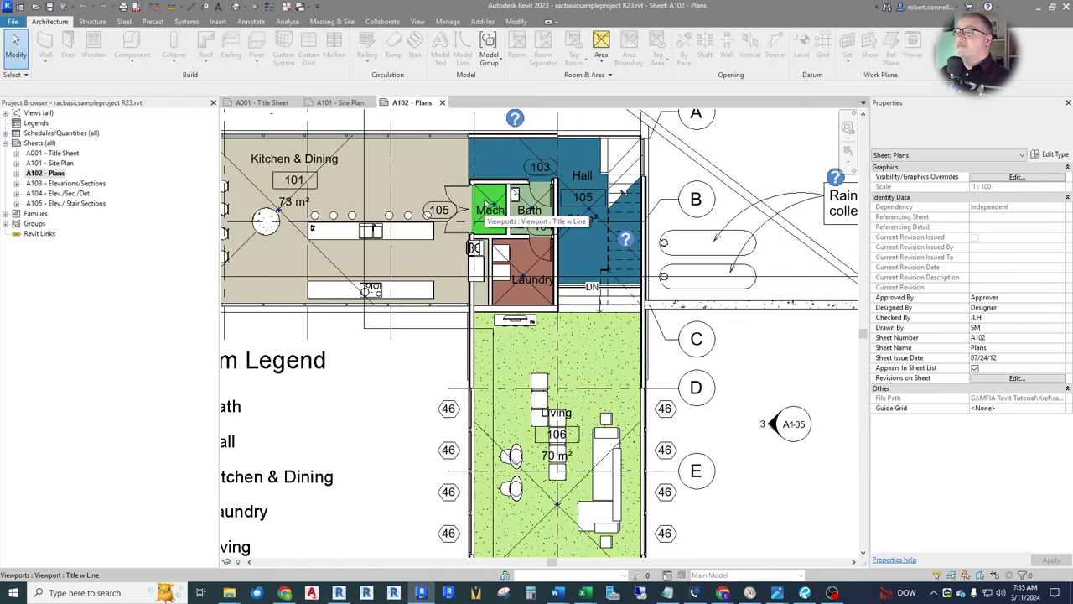
scroll(604, 251, "down", 2)
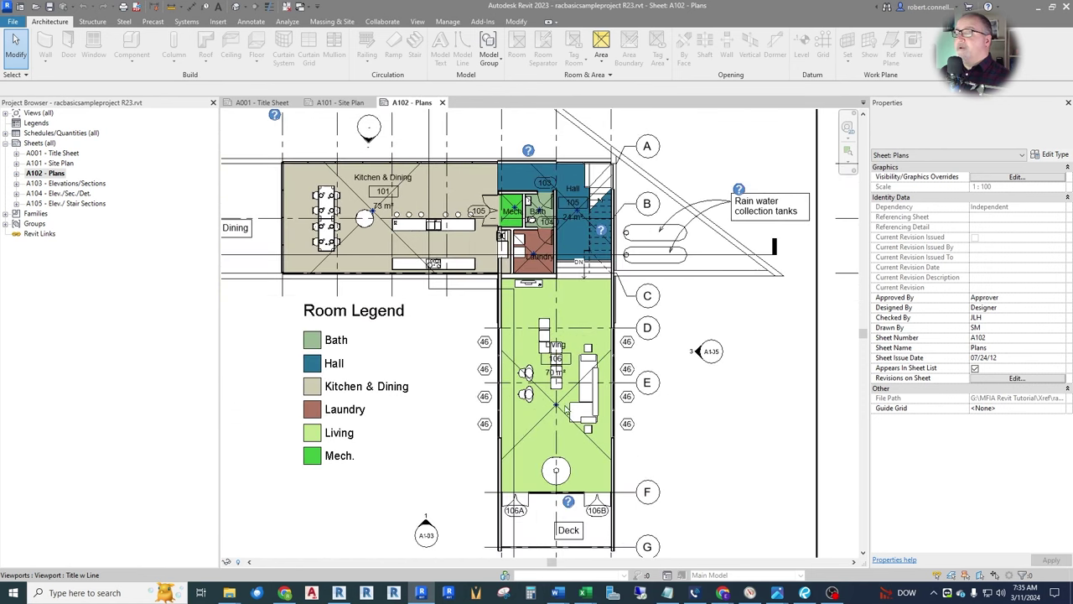
scroll(635, 376, "up", 2)
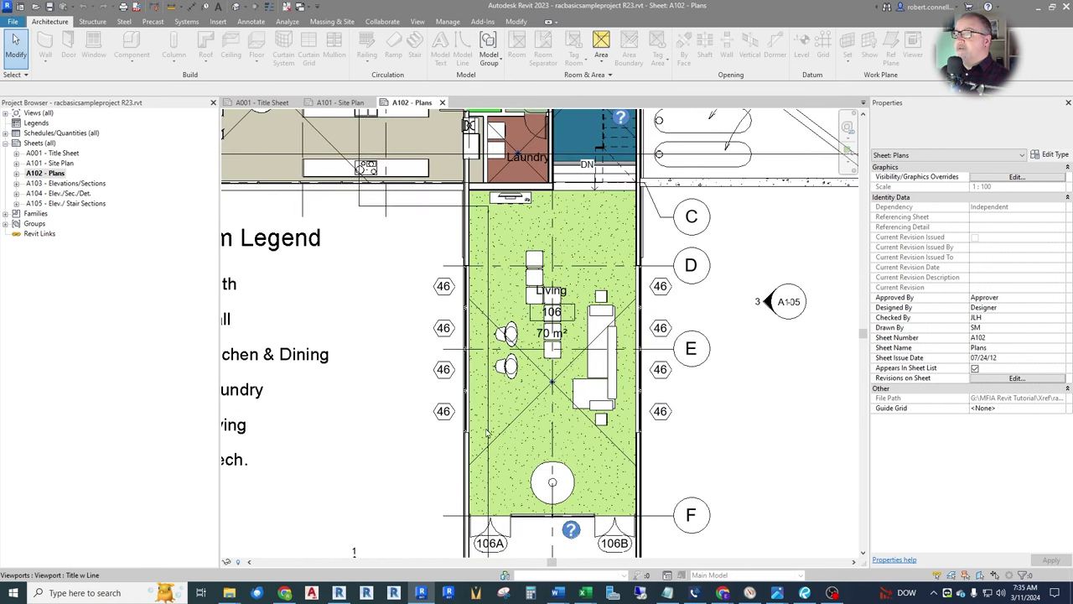
scroll(501, 320, "down", 4)
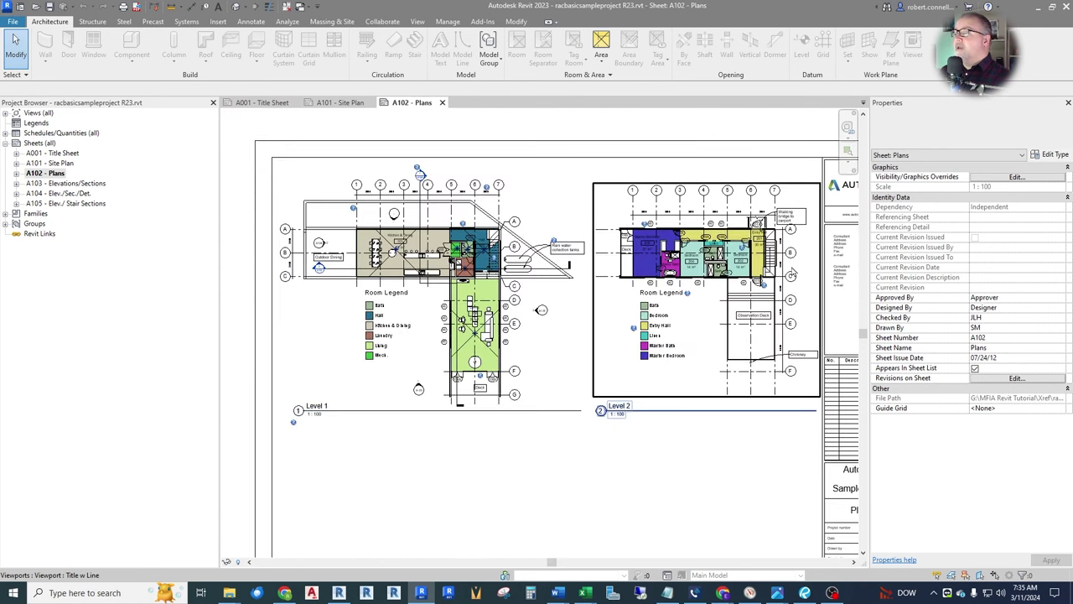
scroll(755, 260, "up", 5)
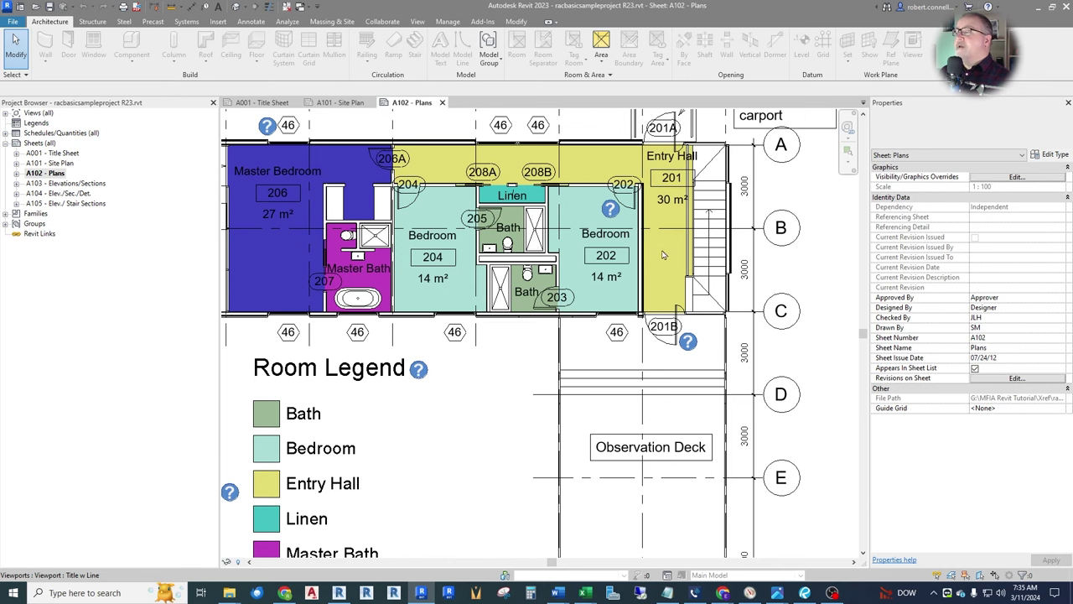
scroll(658, 244, "down", 2)
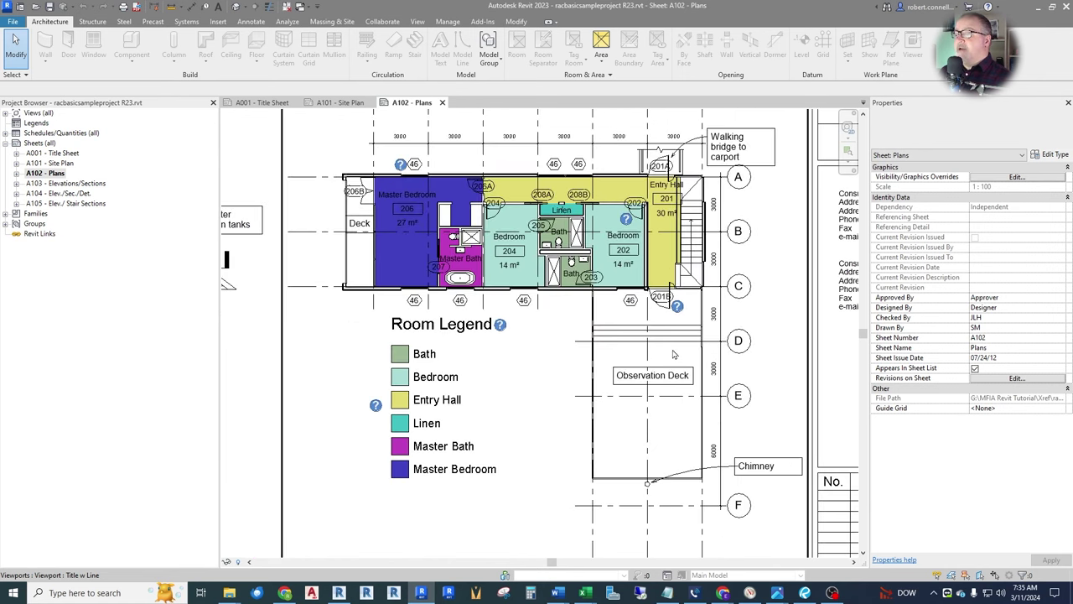
scroll(673, 354, "down", 4)
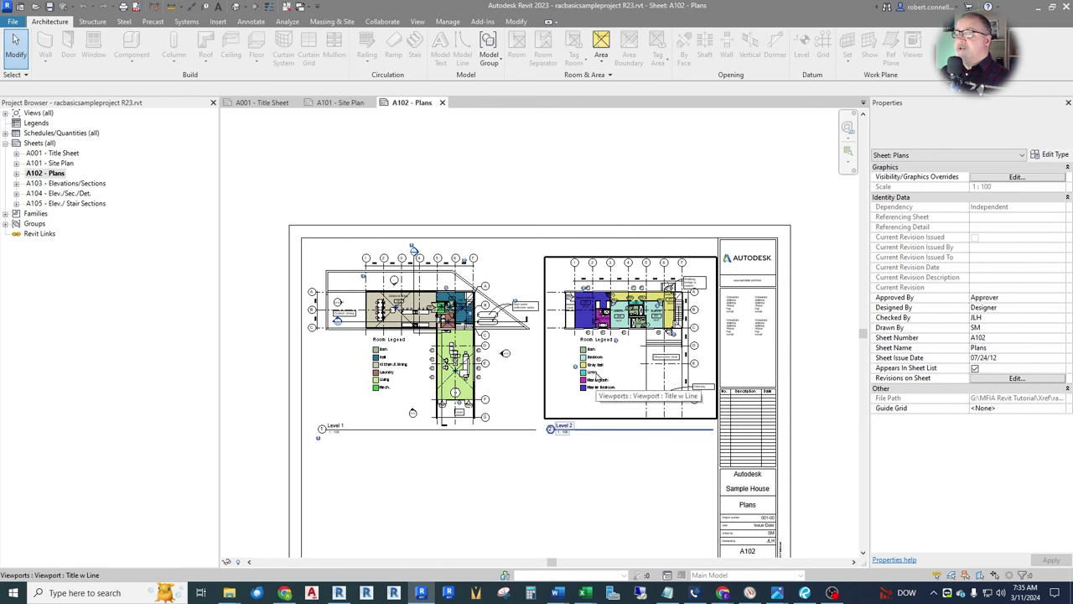
scroll(605, 379, "up", 3)
scroll(599, 325, "down", 3)
scroll(613, 333, "up", 3)
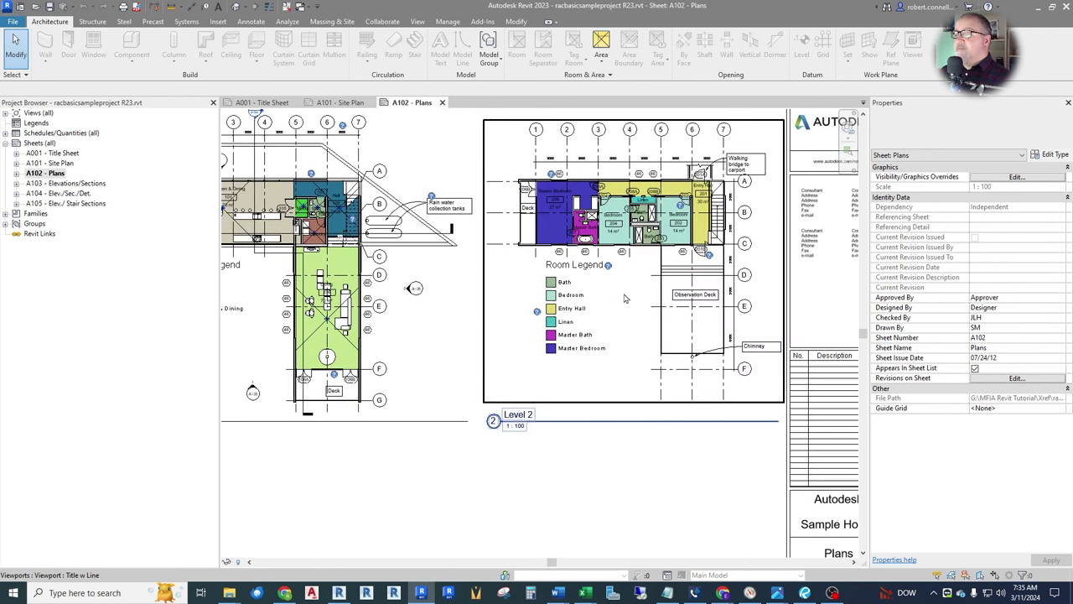
scroll(620, 304, "down", 2)
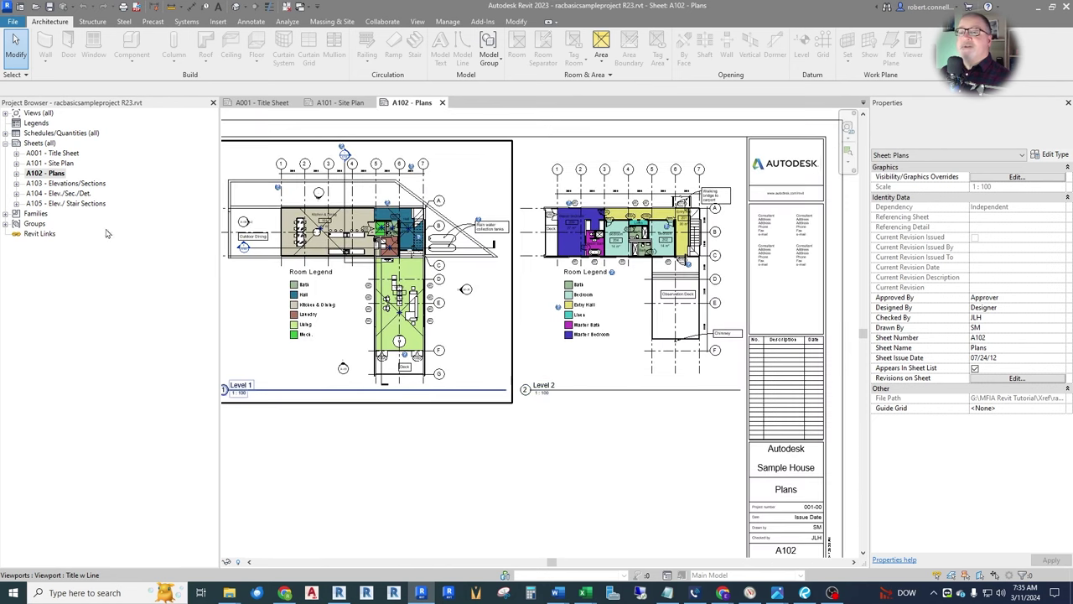
- Show sheet A103 - Elevations/Sections, zoom into the South elevation, then out to the full sheet
double_click(66, 184)
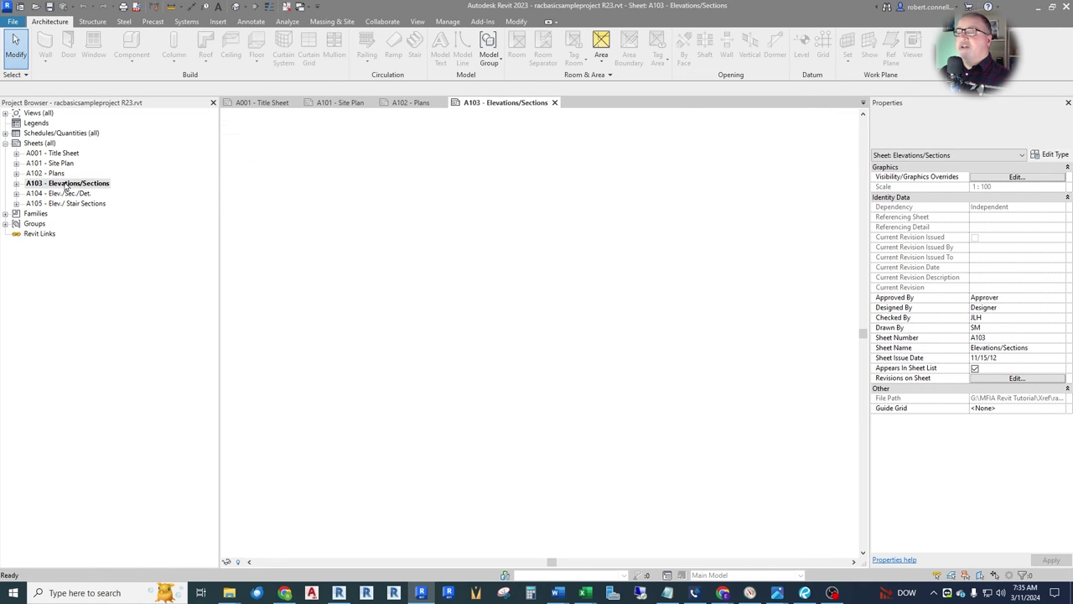
scroll(378, 193, "up", 5)
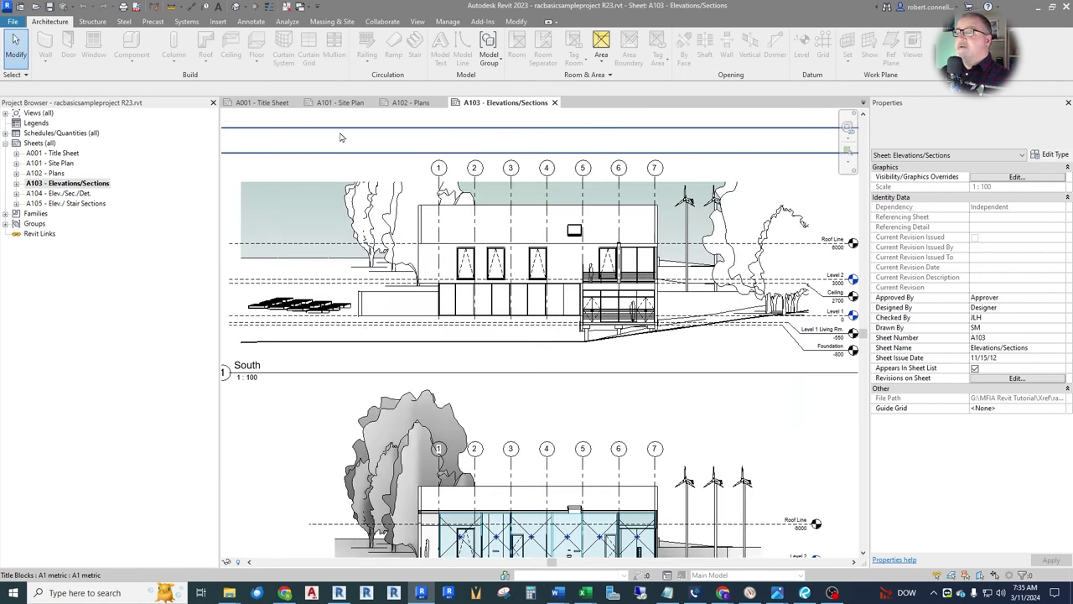
scroll(620, 295, "up", 2)
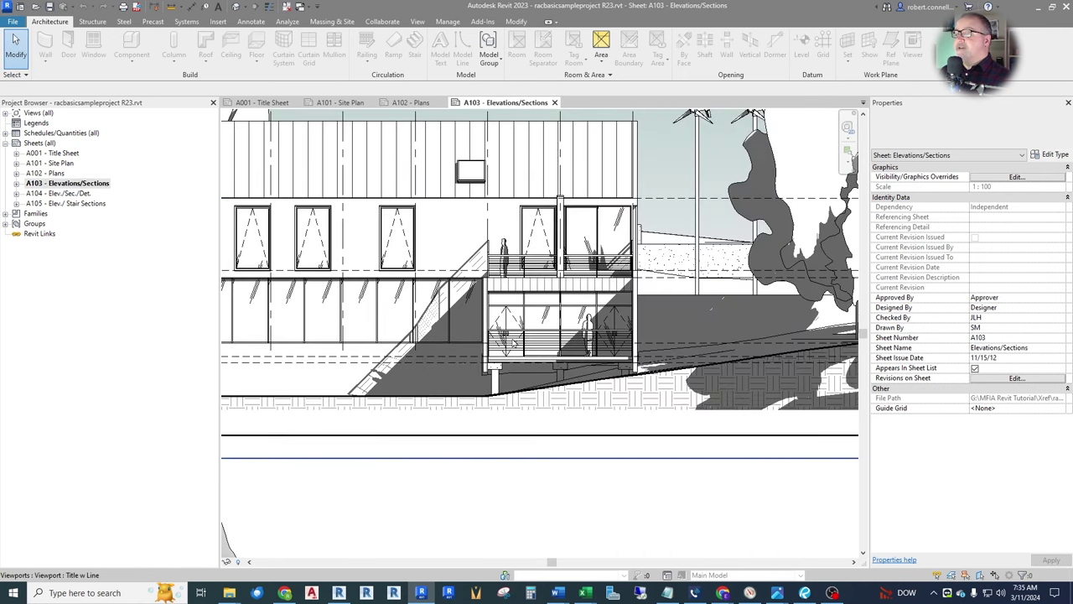
scroll(617, 224, "down", 6)
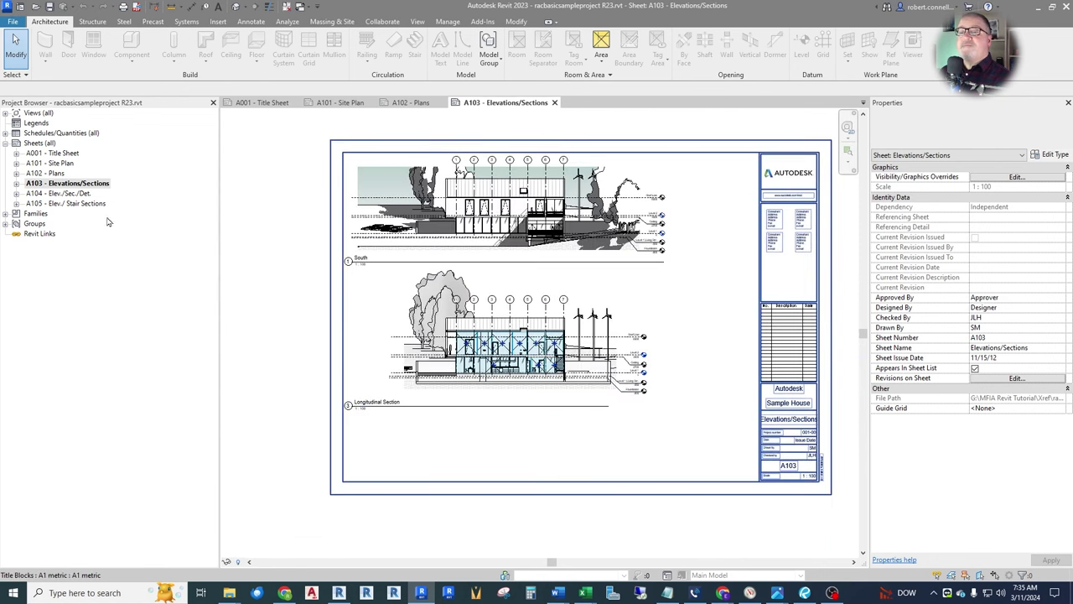
- Open sheet A104 - Elev./Sec./Det. and zoom over its West elevation, Building Section and wall details
double_click(69, 193)
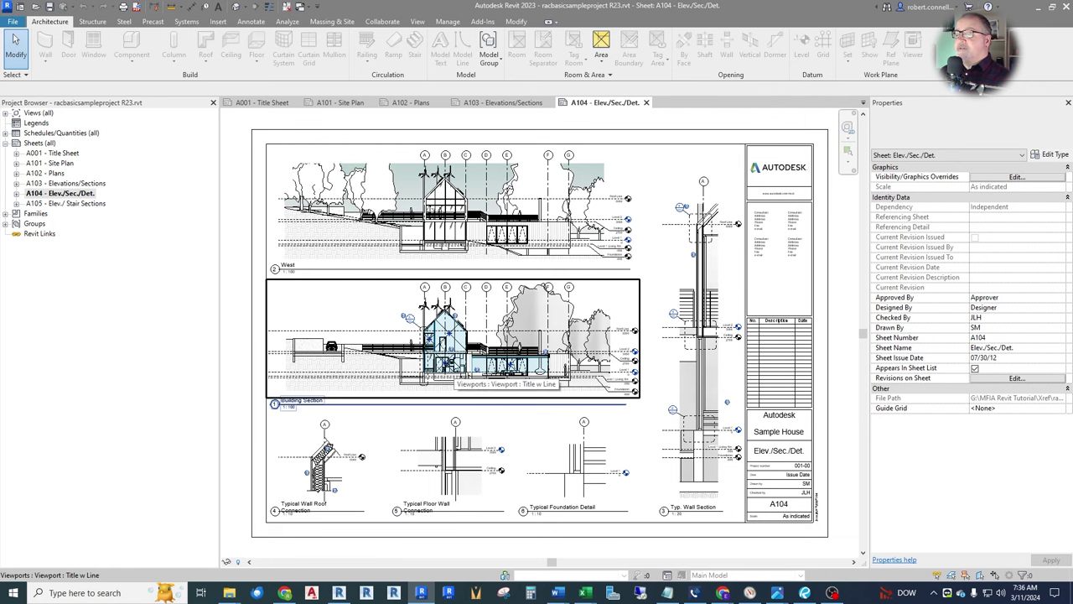
scroll(497, 368, "up", 5)
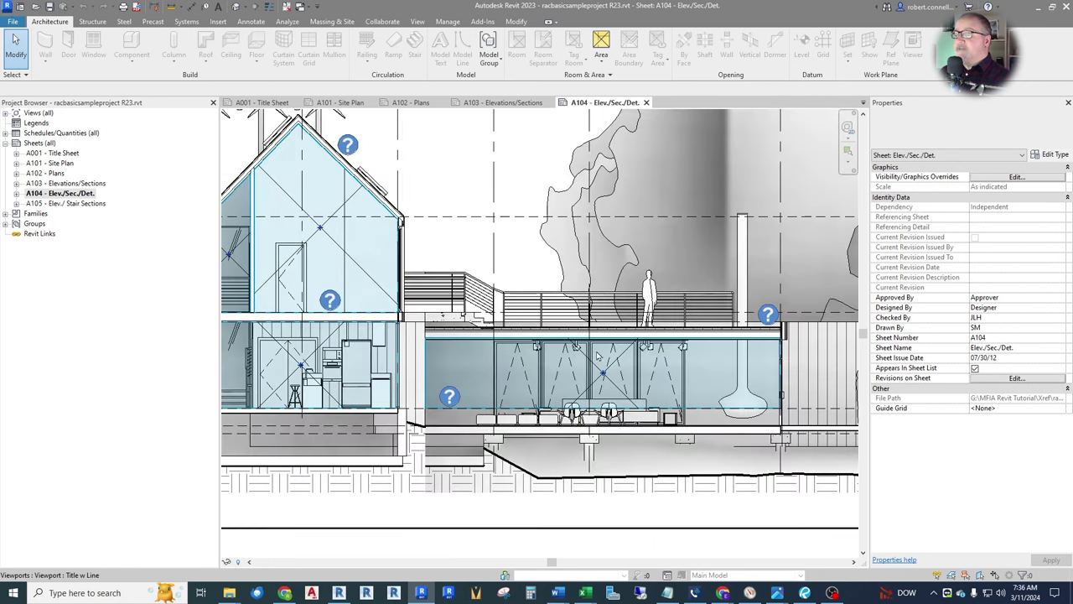
scroll(595, 352, "up", 3)
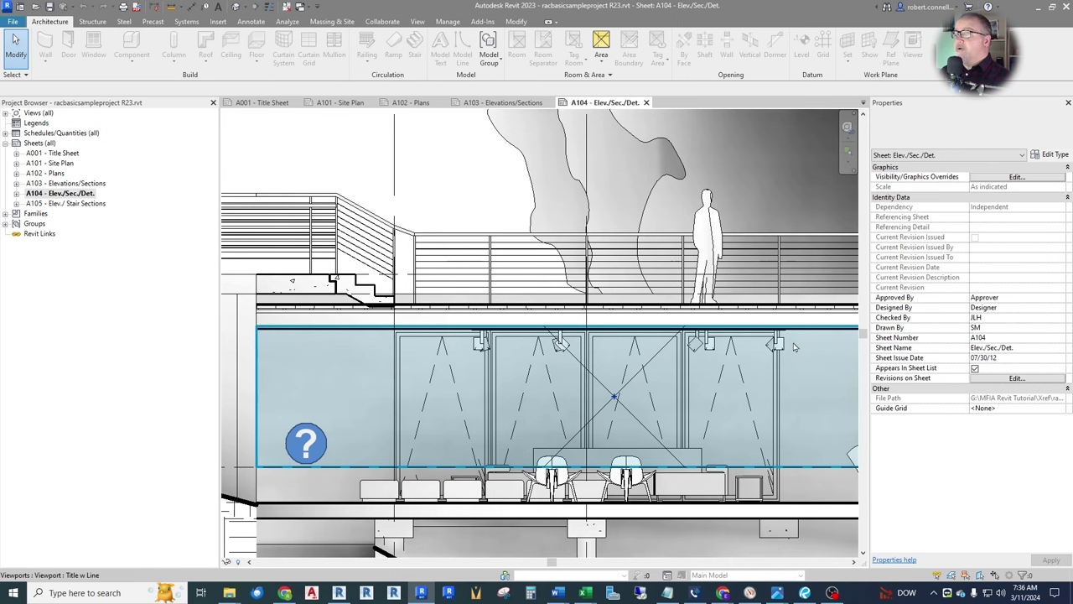
scroll(626, 341, "down", 3)
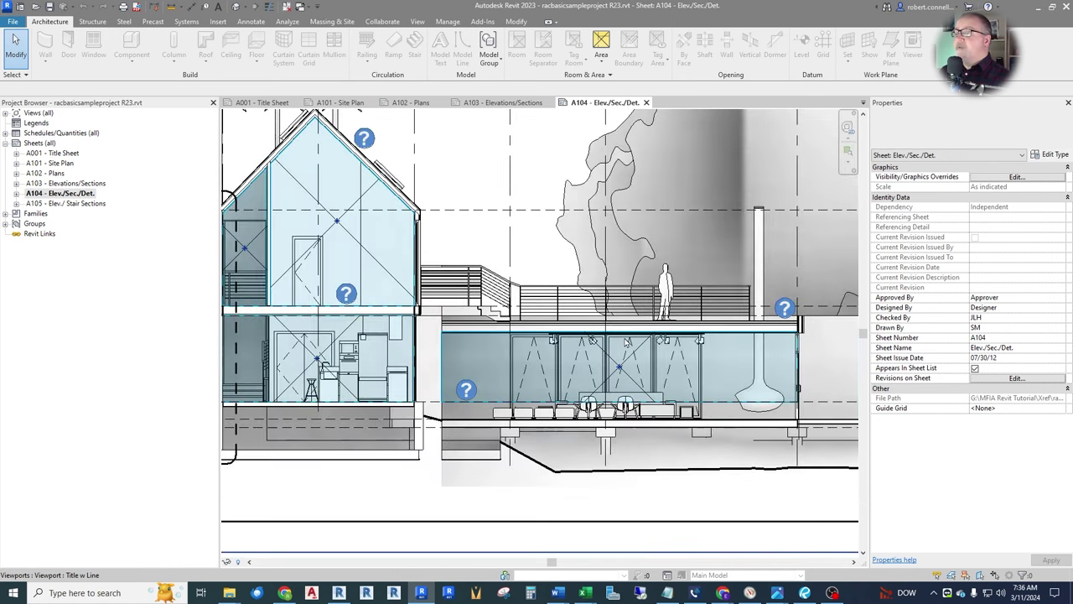
scroll(625, 341, "down", 3)
scroll(527, 394, "up", 4)
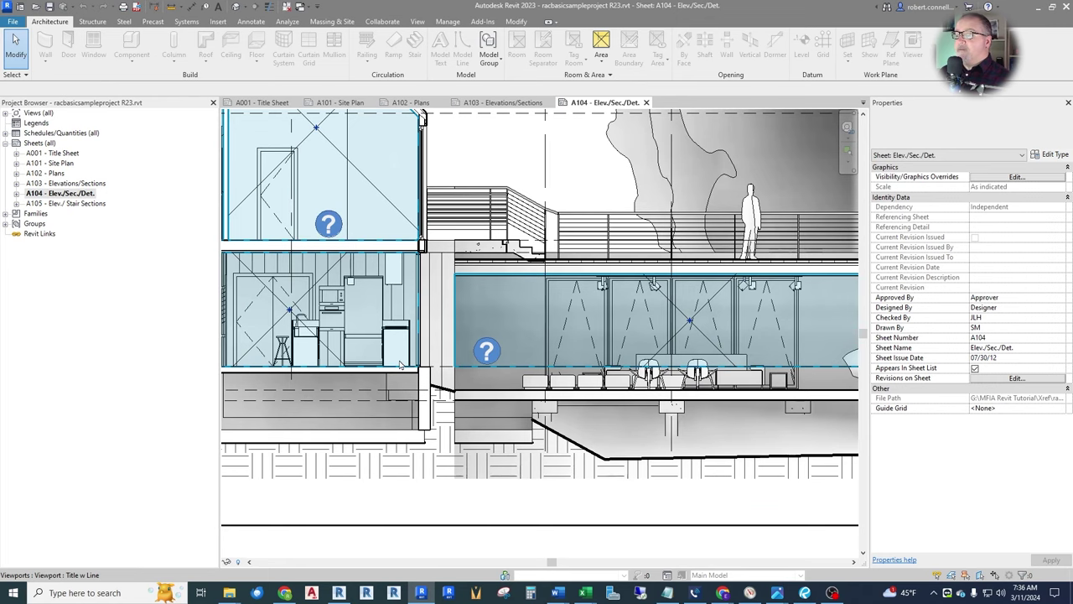
scroll(457, 342, "down", 2)
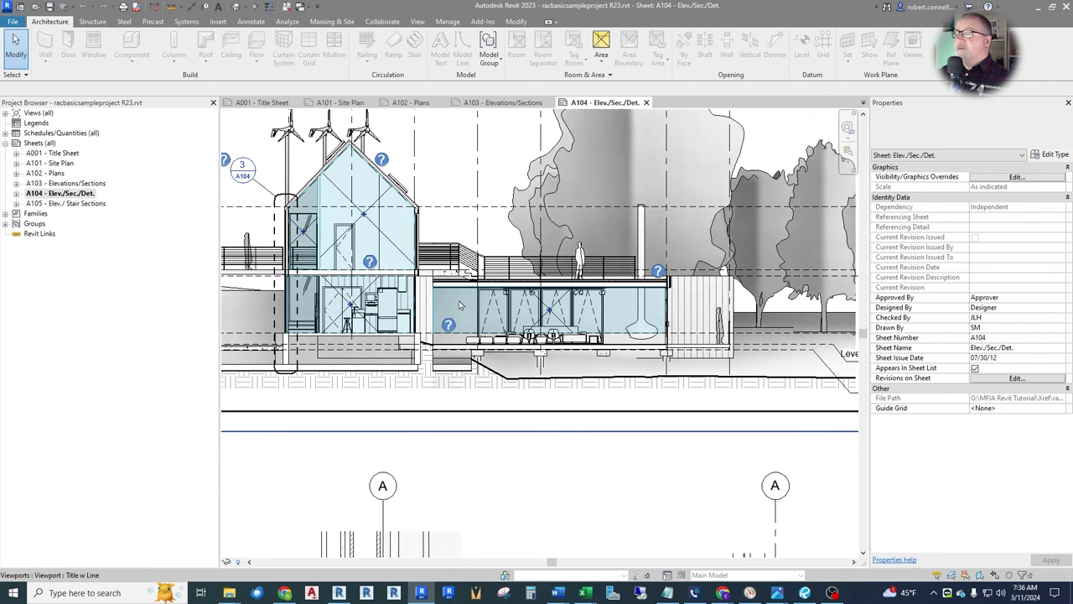
scroll(481, 319, "down", 3)
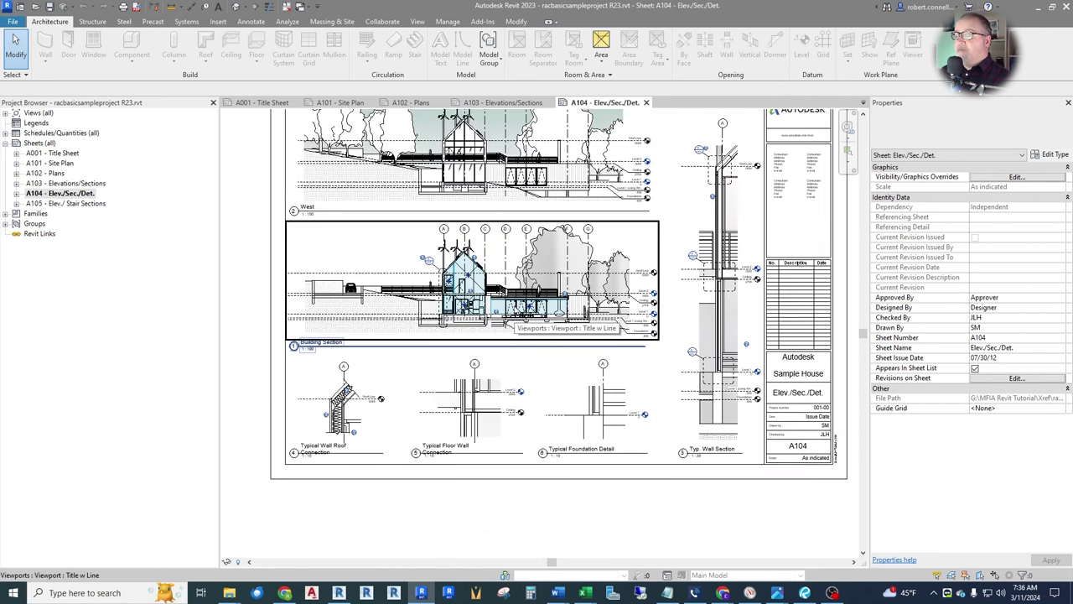
scroll(554, 310, "up", 4)
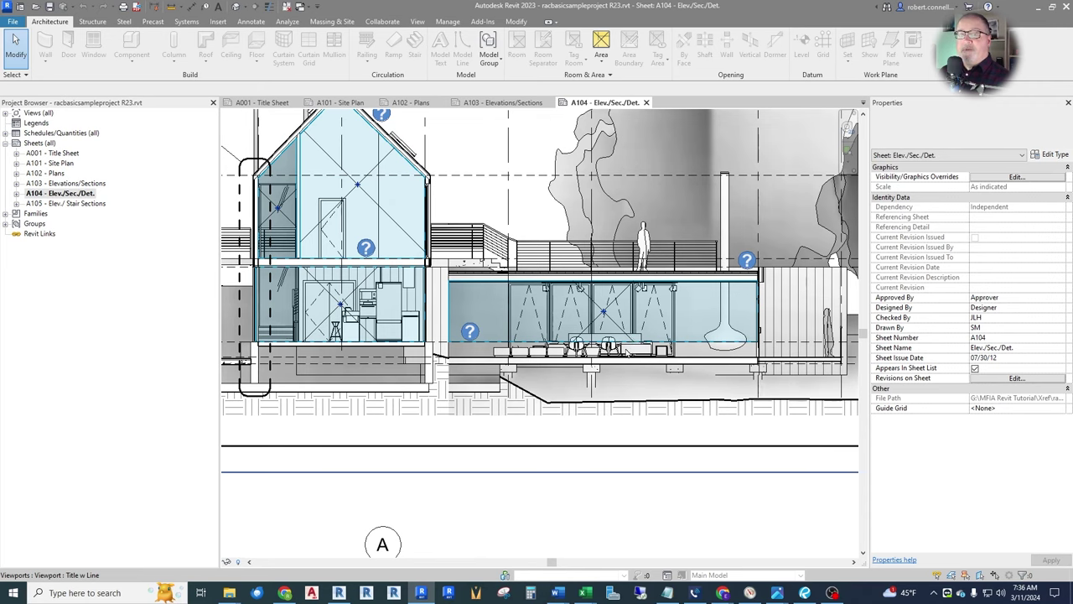
scroll(642, 341, "down", 3)
scroll(610, 357, "down", 1)
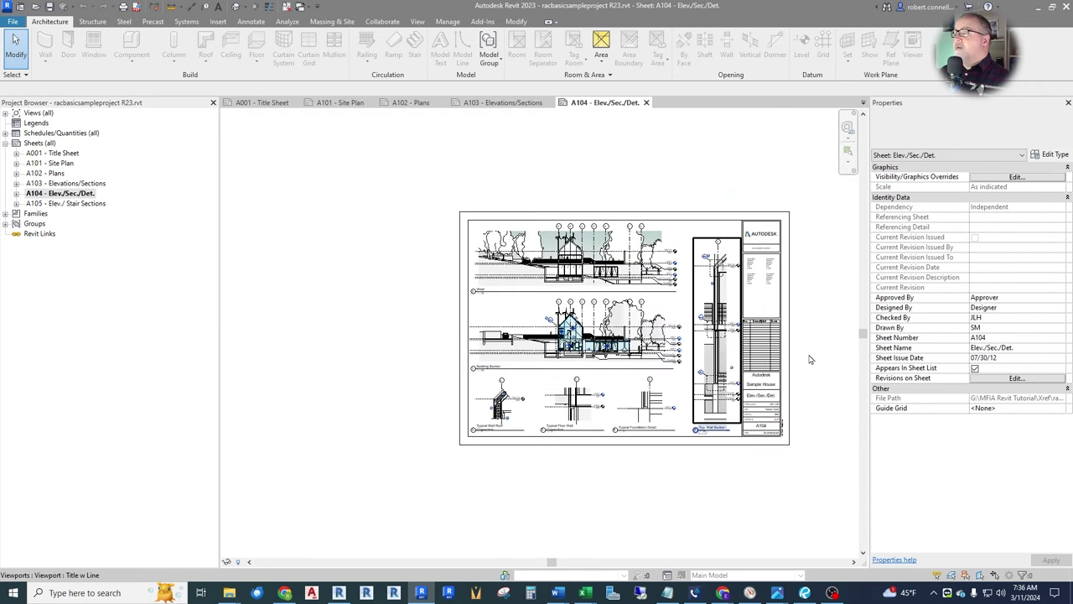
scroll(650, 277, "up", 2)
scroll(651, 276, "down", 1)
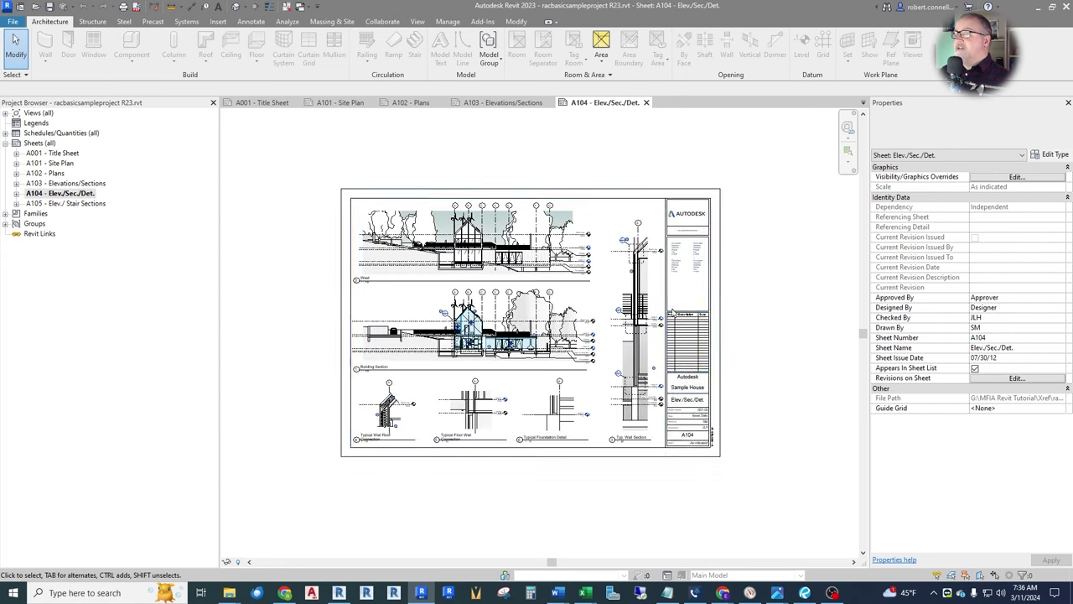
scroll(652, 332, "up", 3)
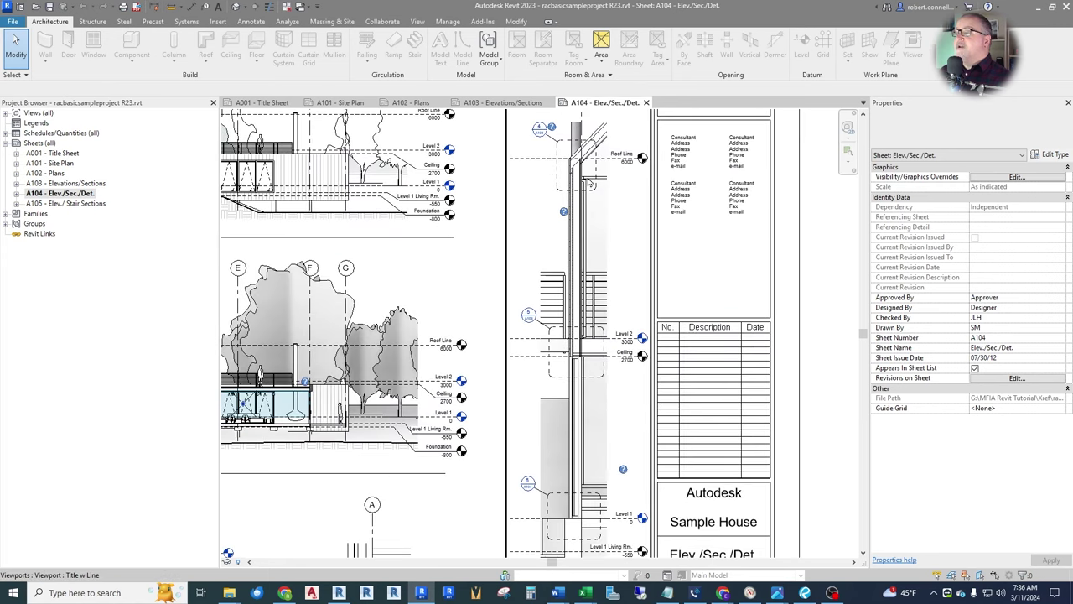
scroll(587, 183, "down", 1)
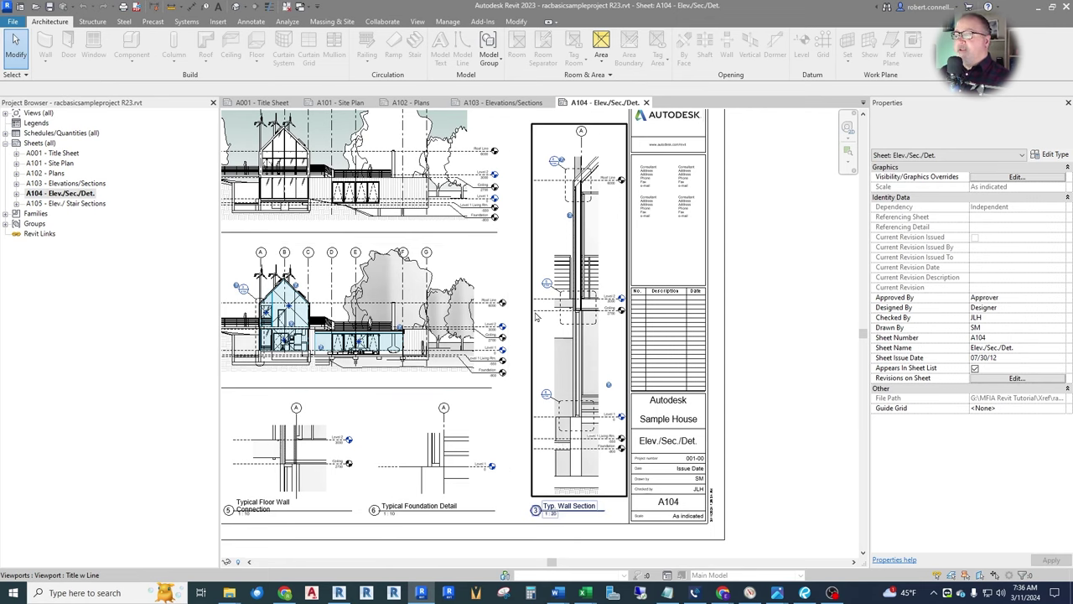
- Zoom the A104 sheet to fit with ZF, then back in on its elevations with ZP
key("z")
key("f")
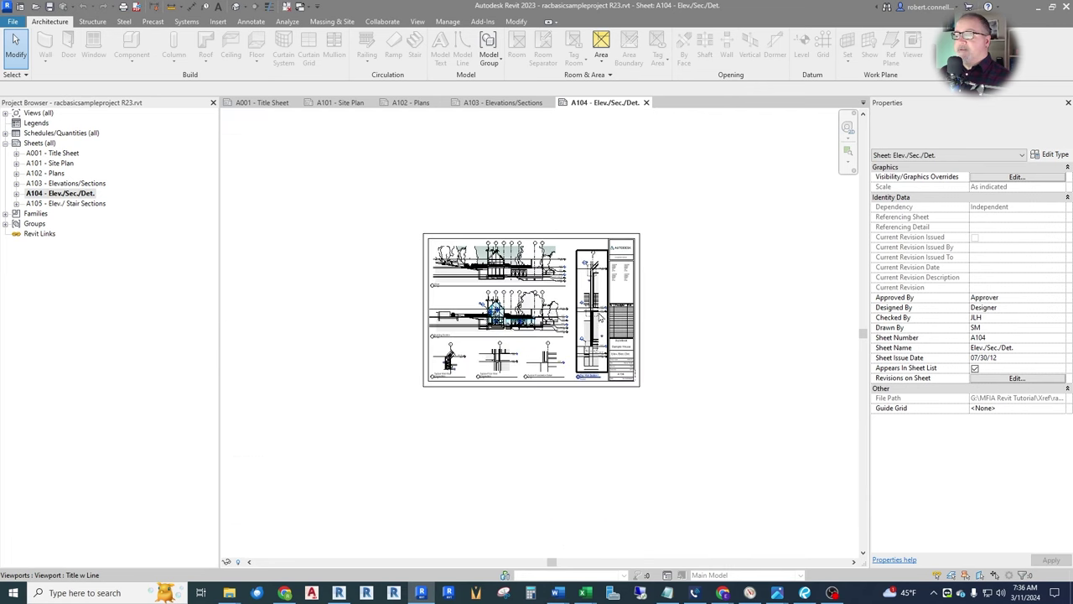
key("z")
key("p")
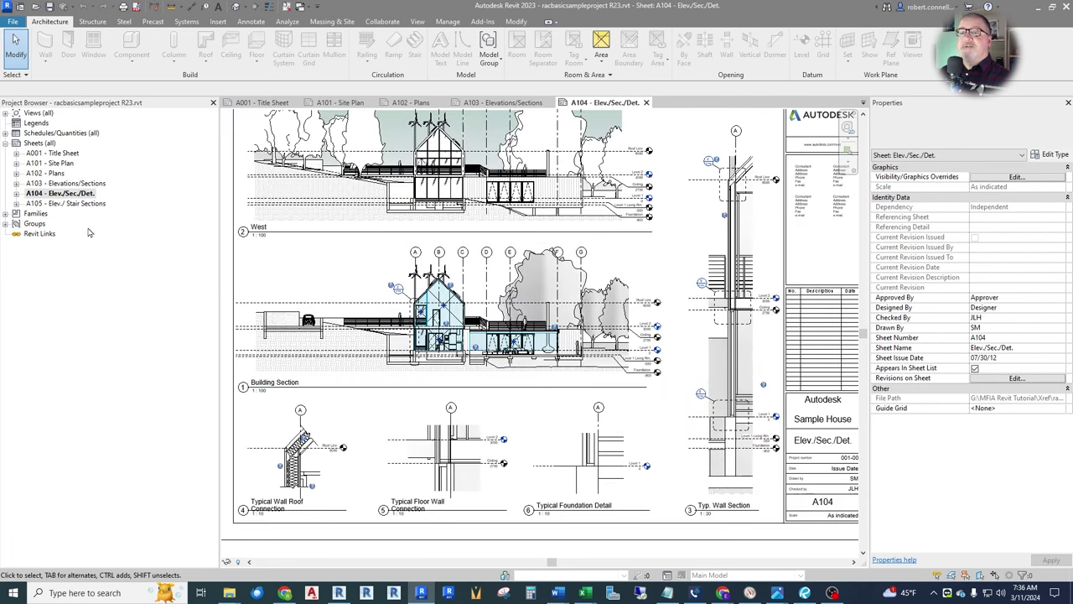
- Open sheet A105 - Elev./Stair Sections and zoom over its stair sections and East elevation
double_click(72, 204)
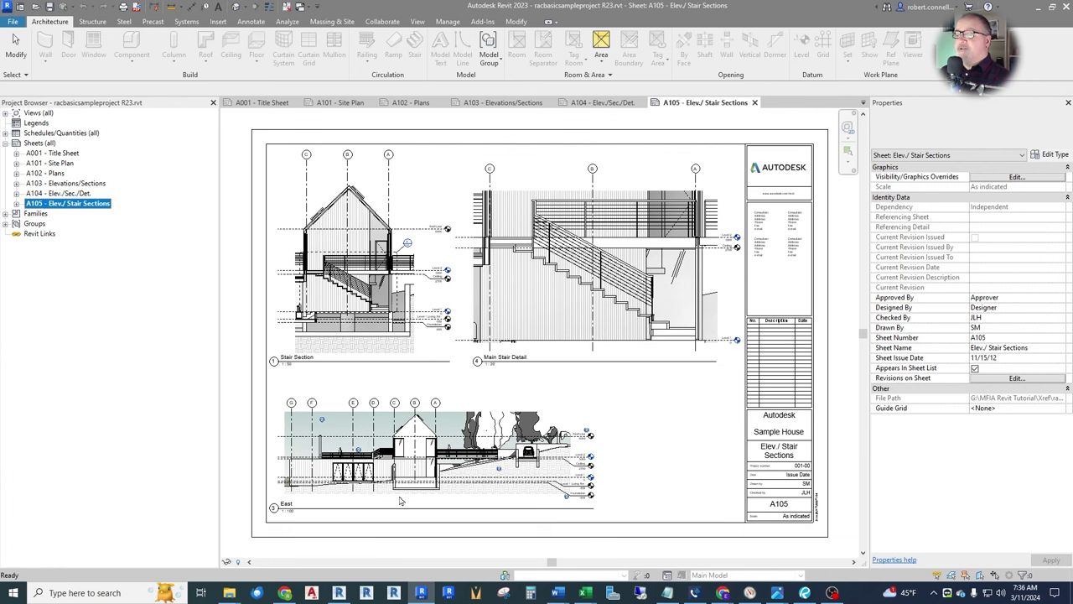
scroll(399, 500, "up", 5)
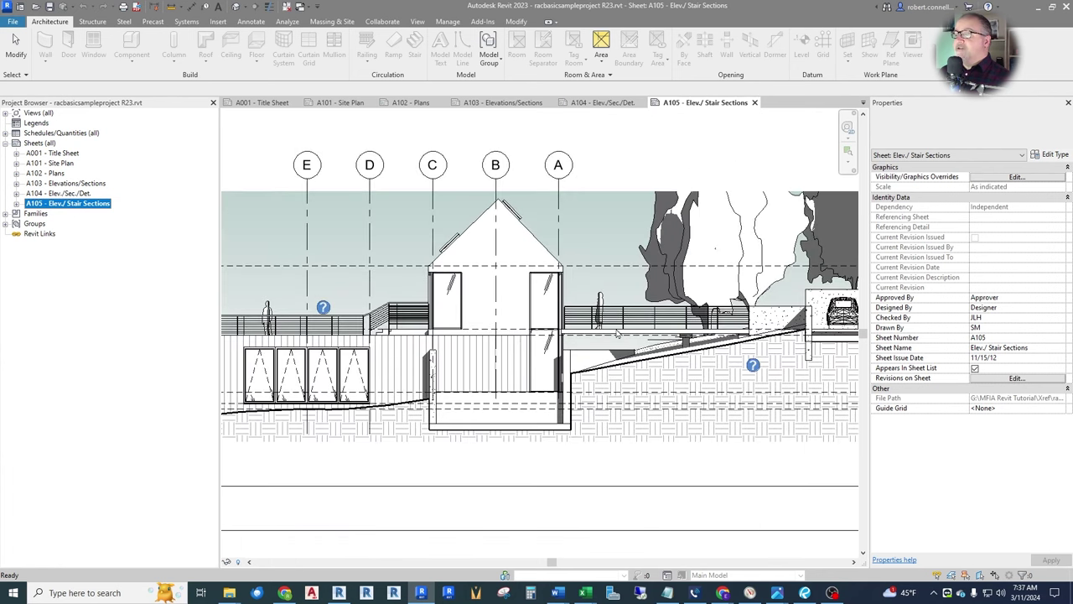
scroll(547, 411, "down", 5)
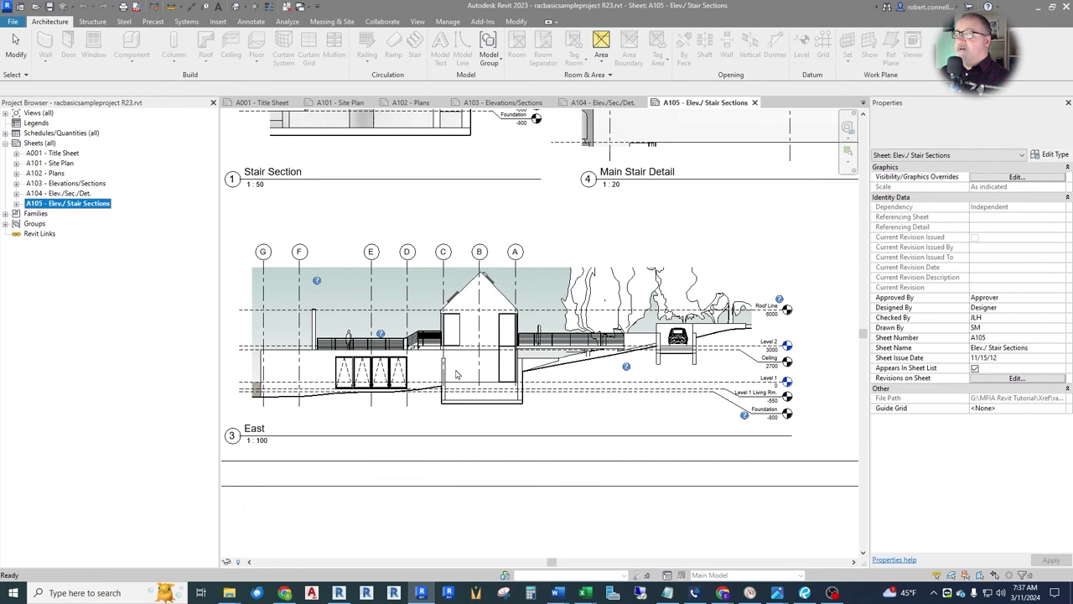
scroll(617, 257, "up", 1)
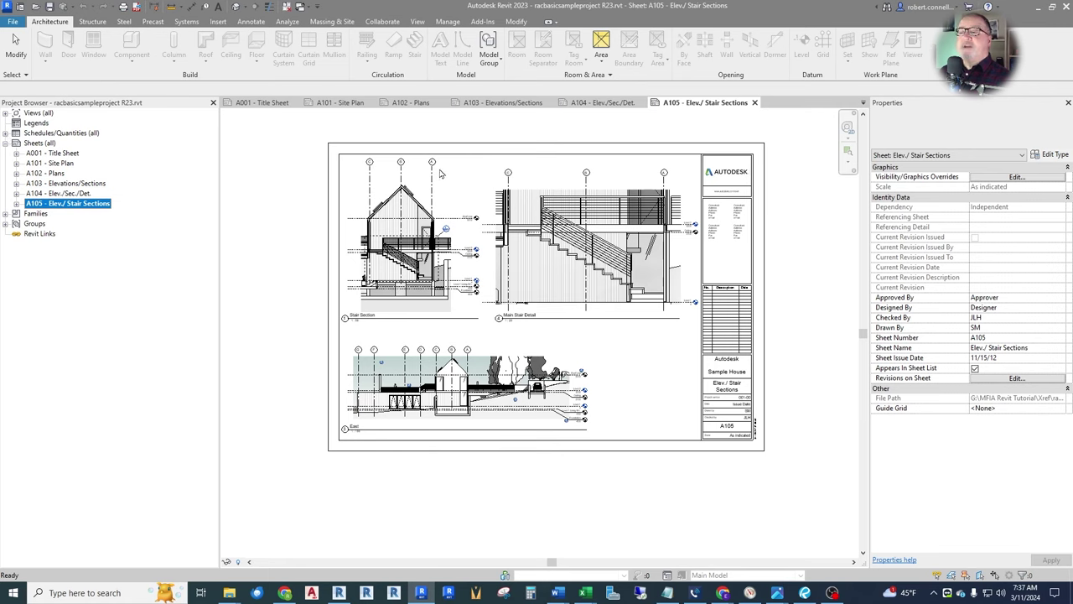
- Select and clear the Stair Section viewport, then expand A001, A101, A102 and Views (all)
left_click(461, 394)
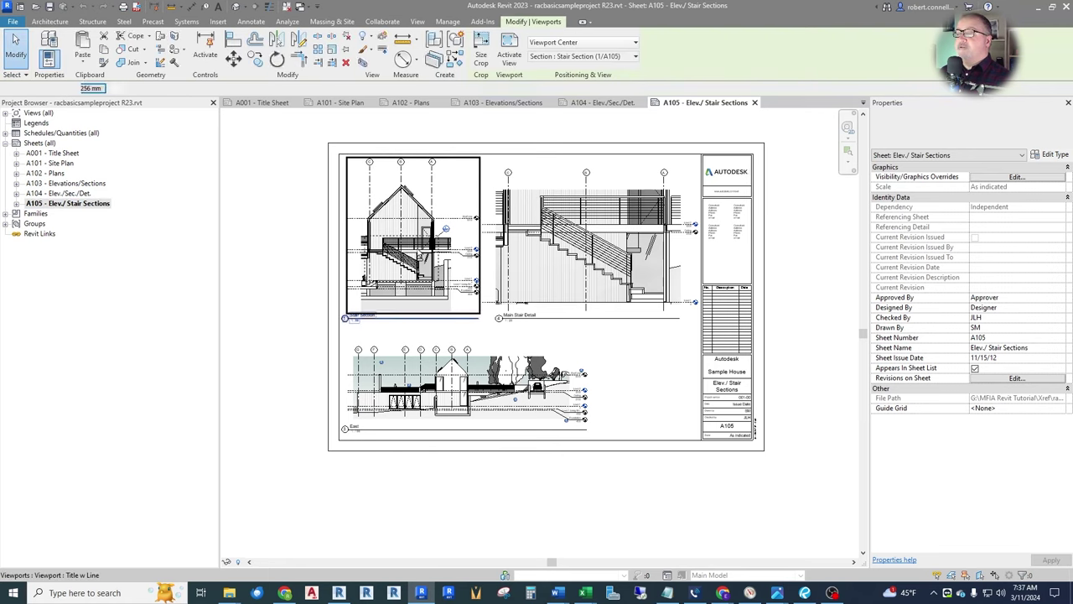
left_click(68, 203)
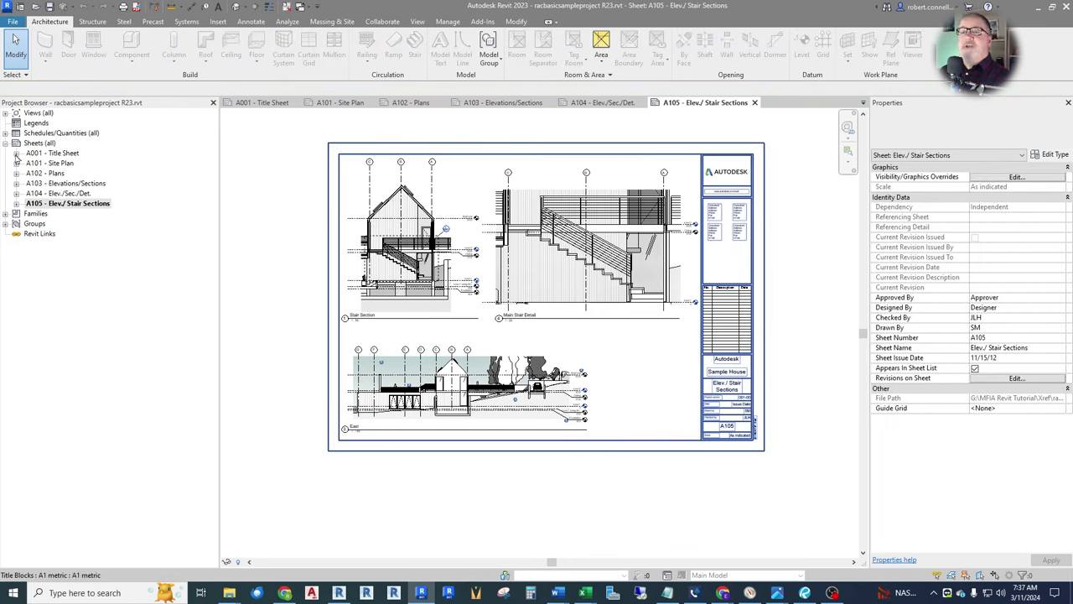
left_click(16, 154)
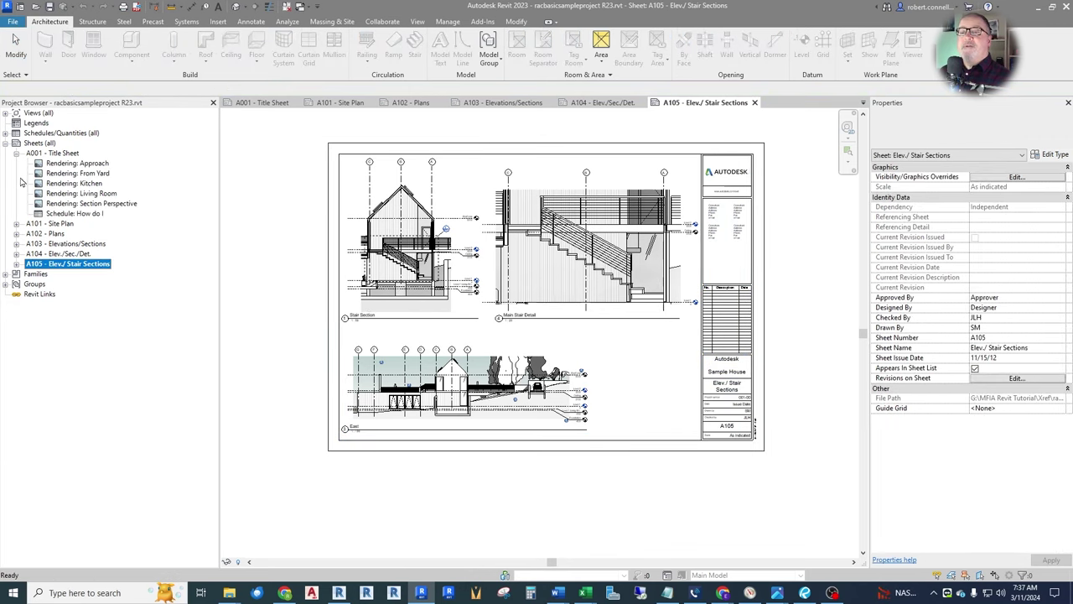
left_click(17, 224)
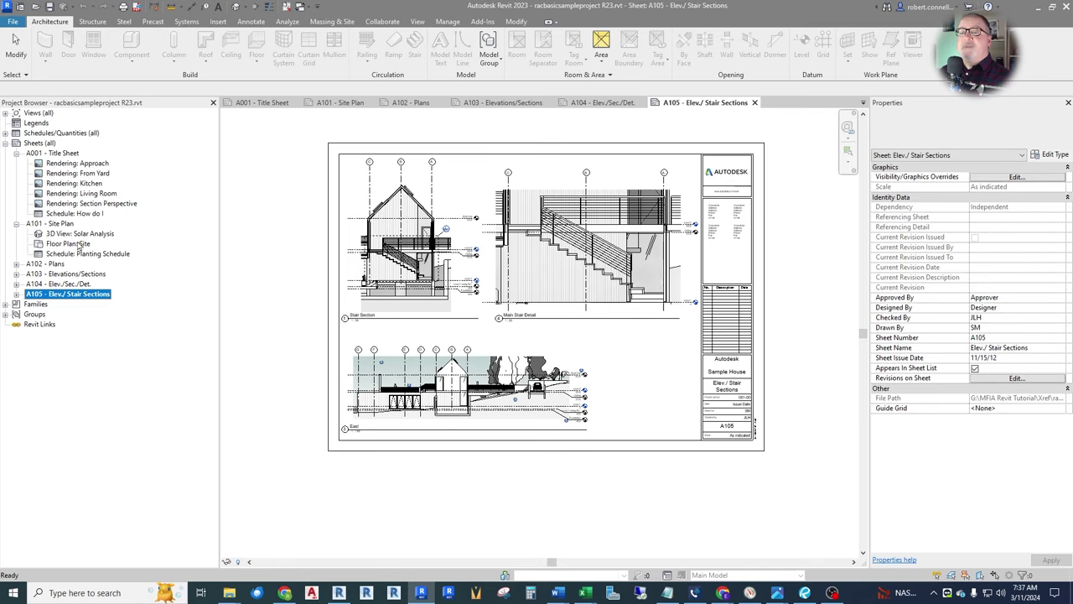
left_click(17, 264)
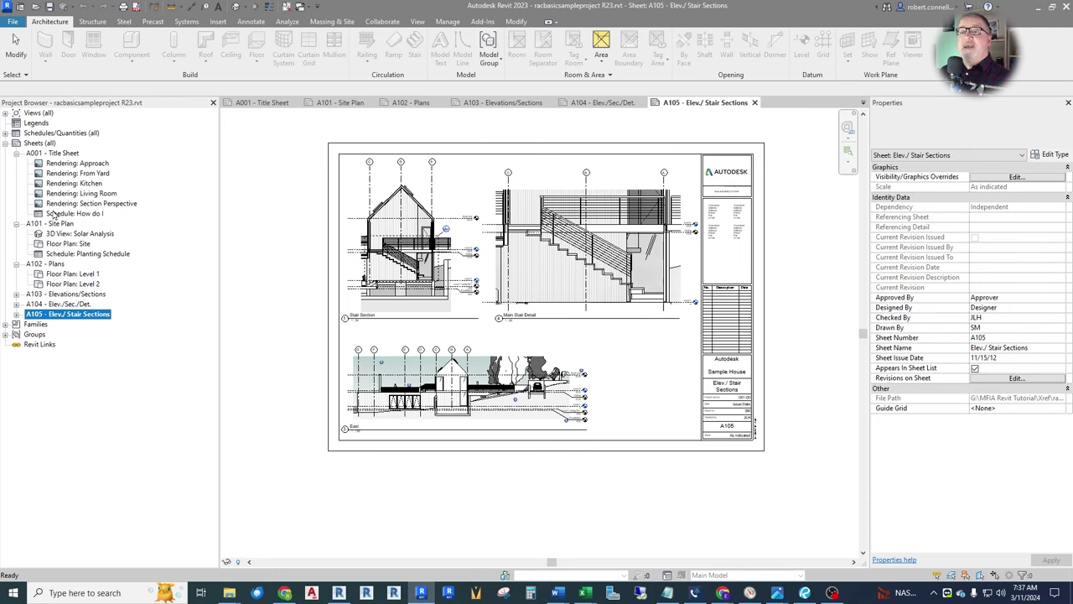
left_click(6, 112)
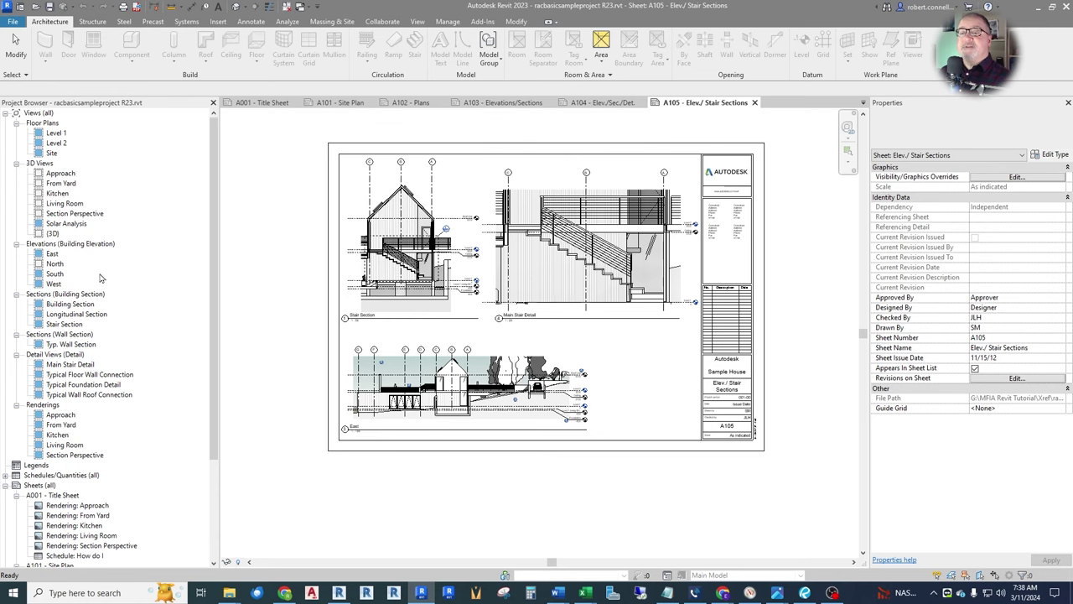
- Open the Level 1 floor plan and inspect the kitchen island's chair group and cabinet
double_click(56, 133)
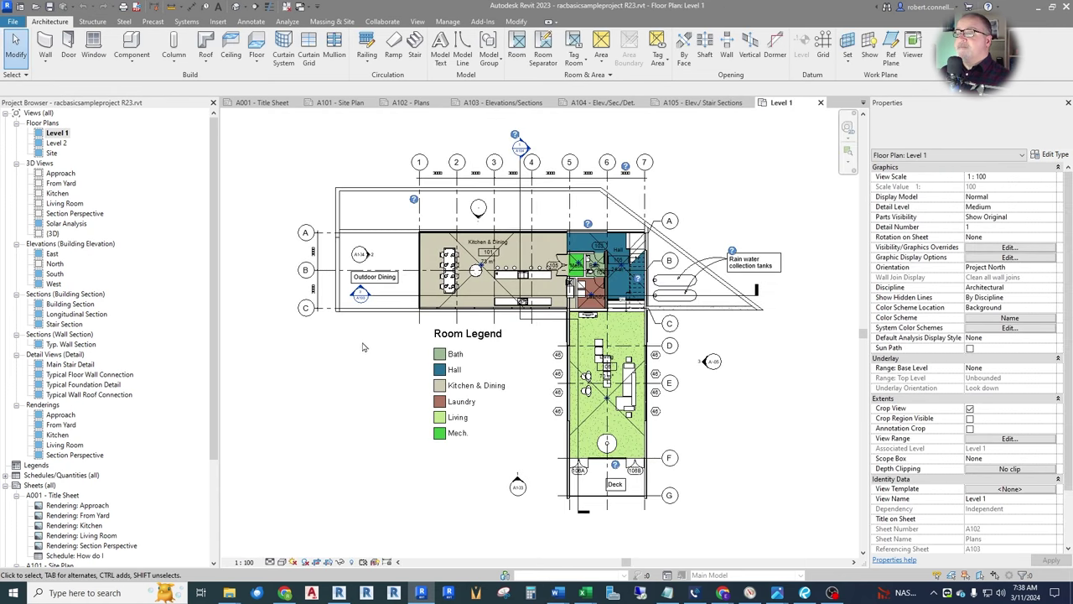
scroll(512, 270, "up", 5)
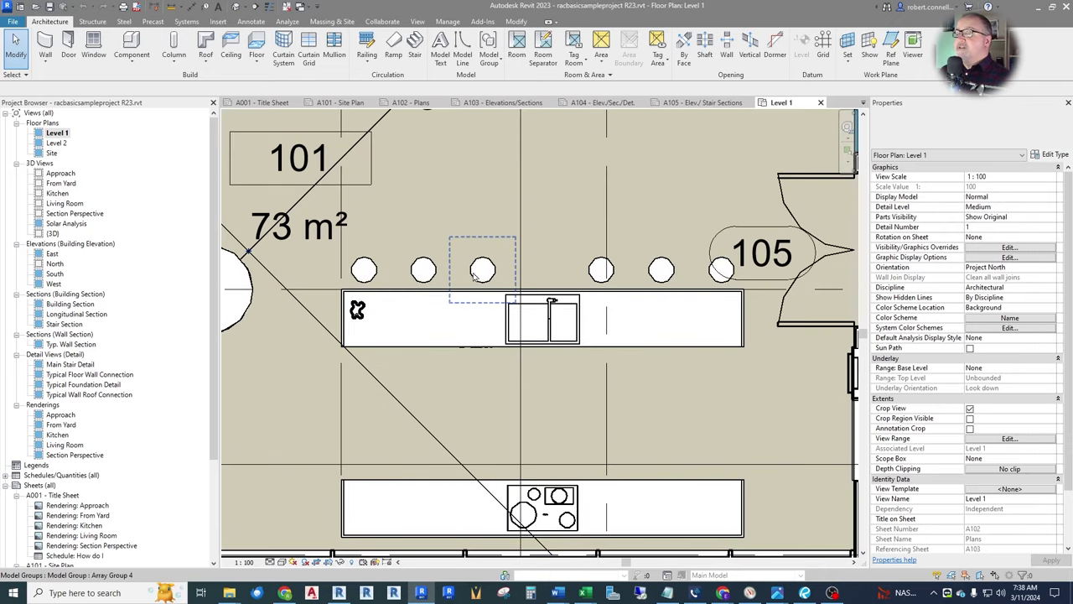
left_click(479, 272)
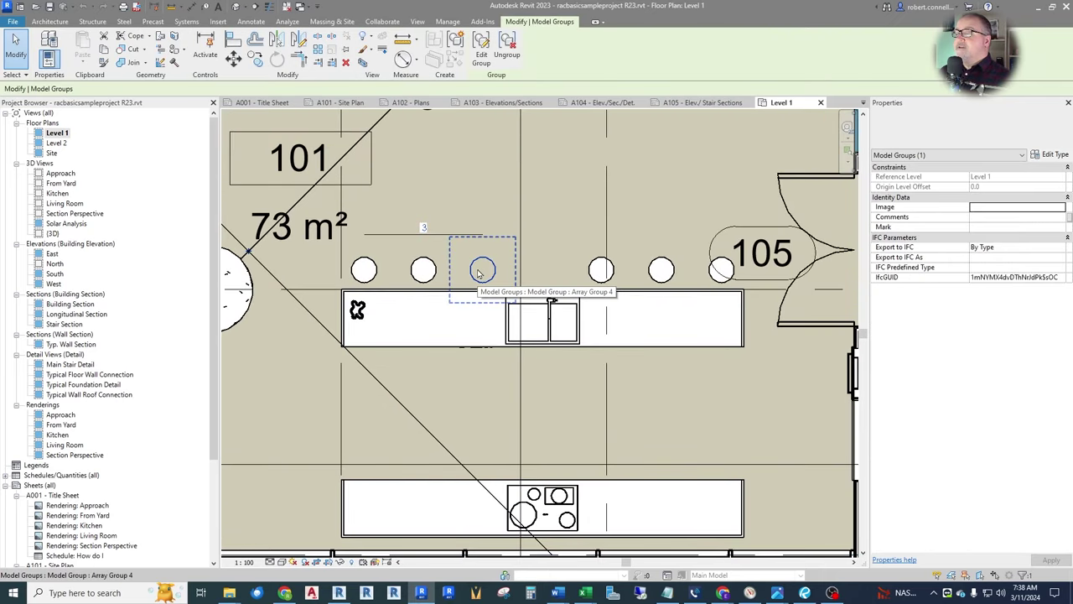
key("Escape")
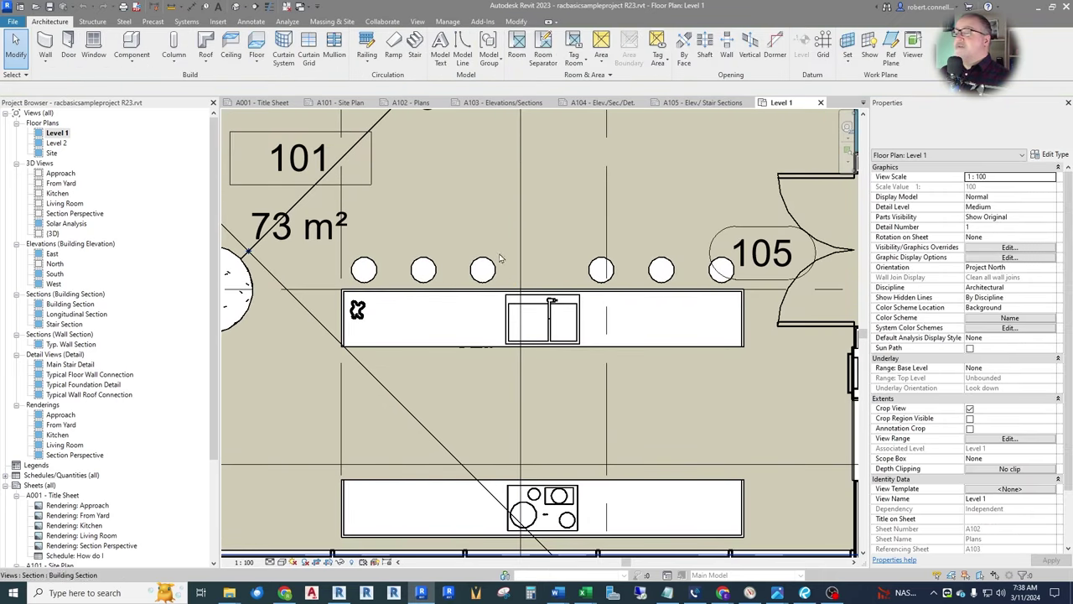
left_click(469, 327)
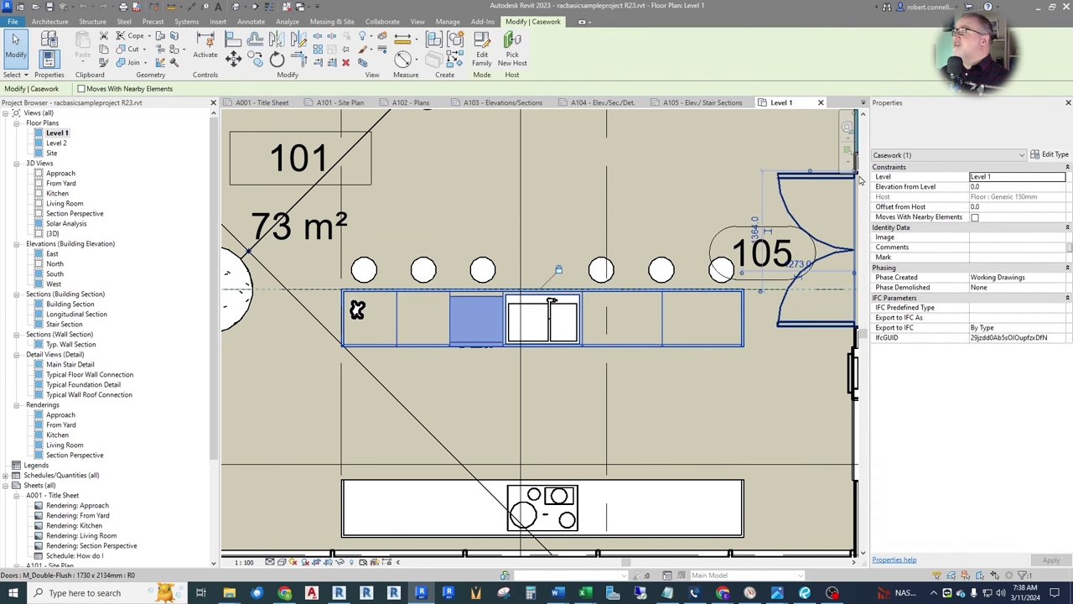
key("Escape")
- Inspect the door next to room 105 and the kitchen's curtain wall
scroll(754, 251, "down", 2)
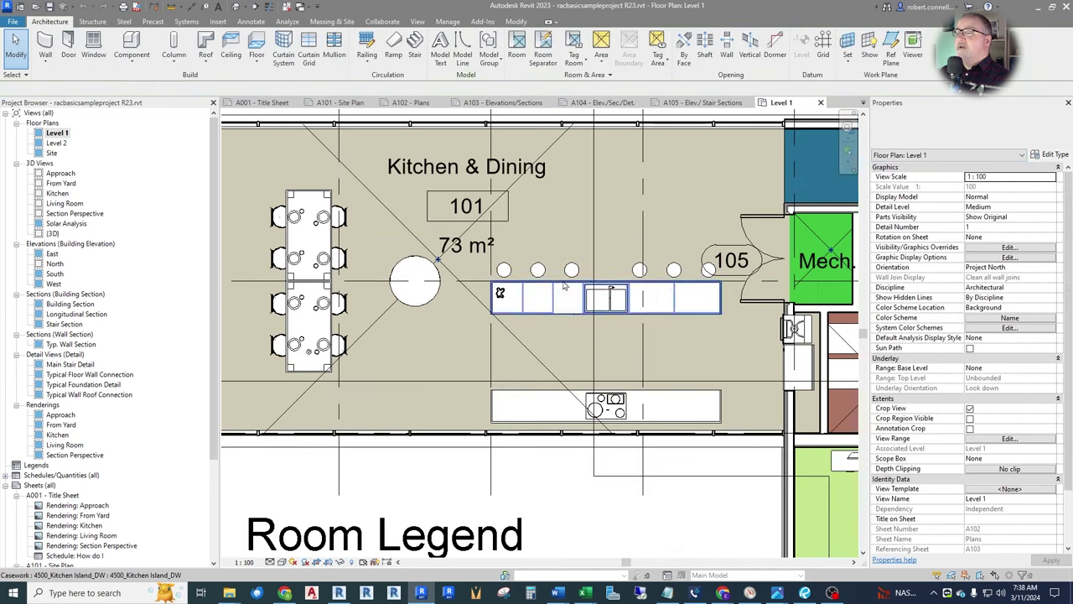
left_click(789, 236)
key("Escape")
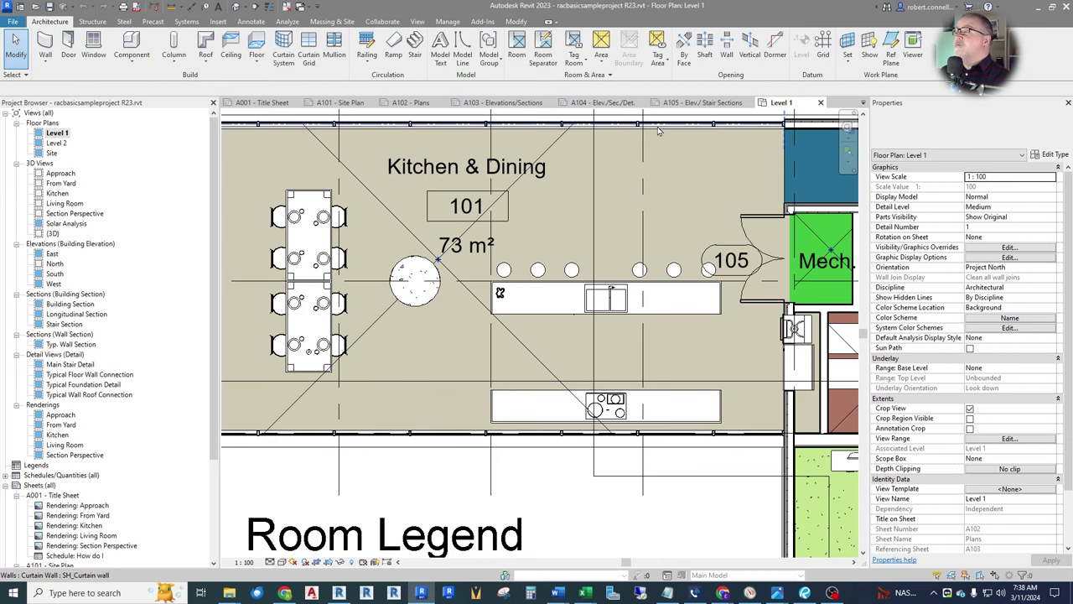
left_click(659, 131)
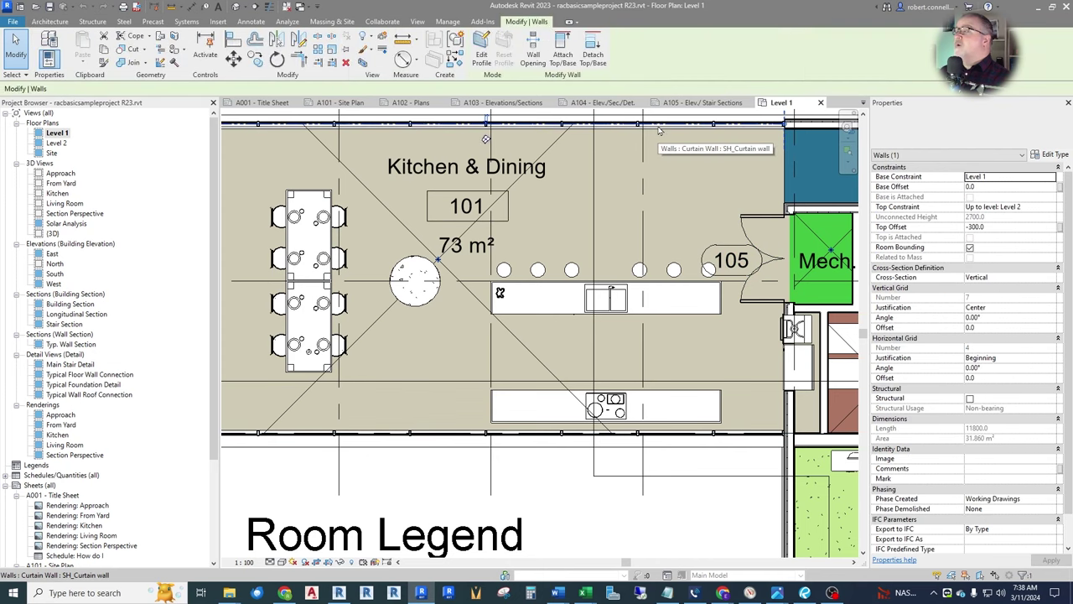
key("Escape")
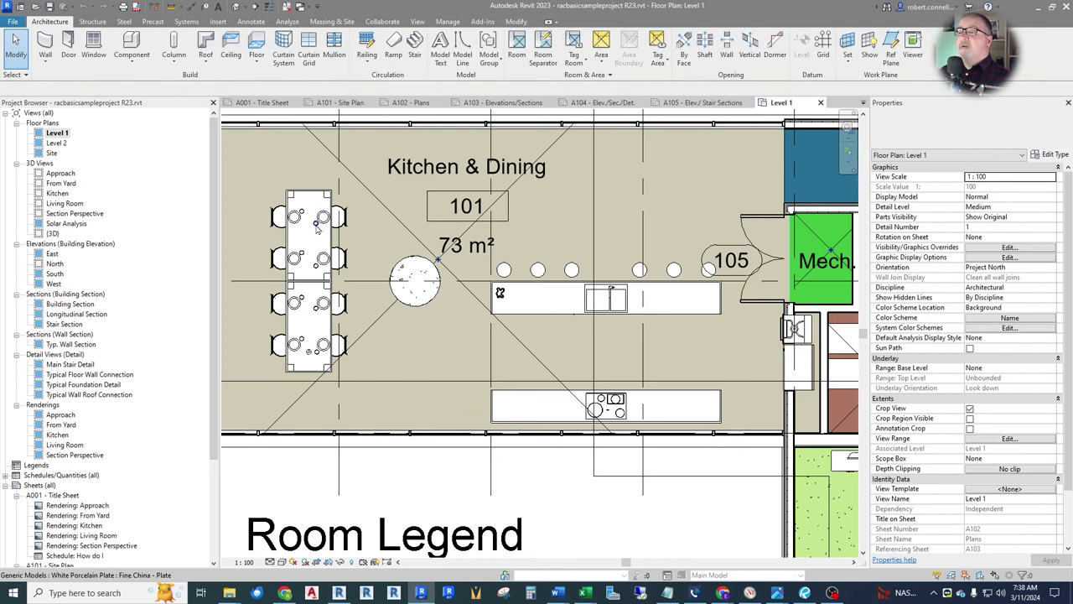
- Check the dining table's available furniture types, then zoom around the plan
left_click(316, 244)
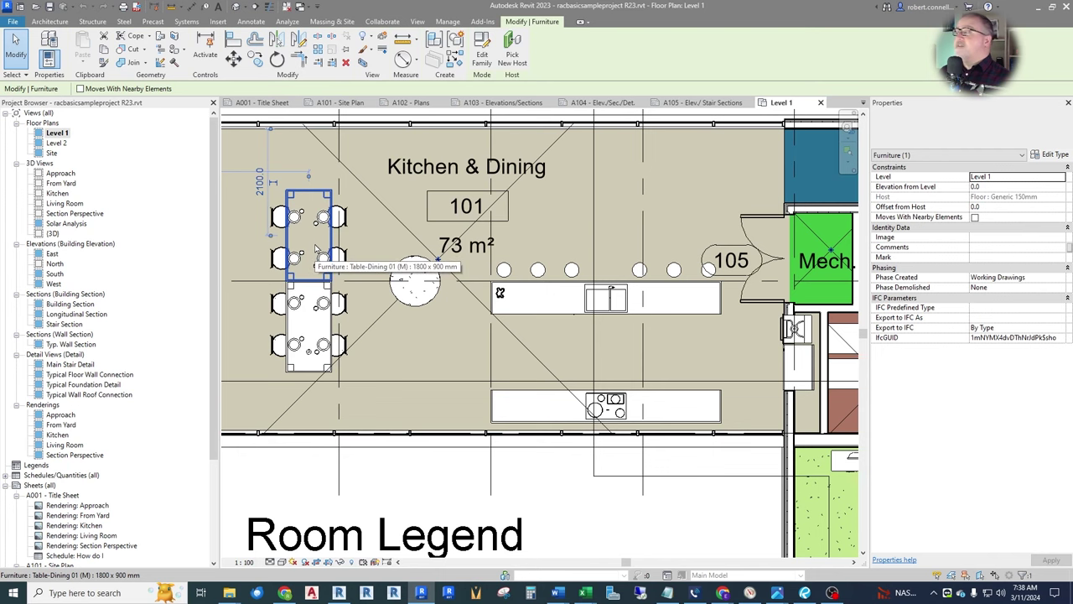
left_click(937, 134)
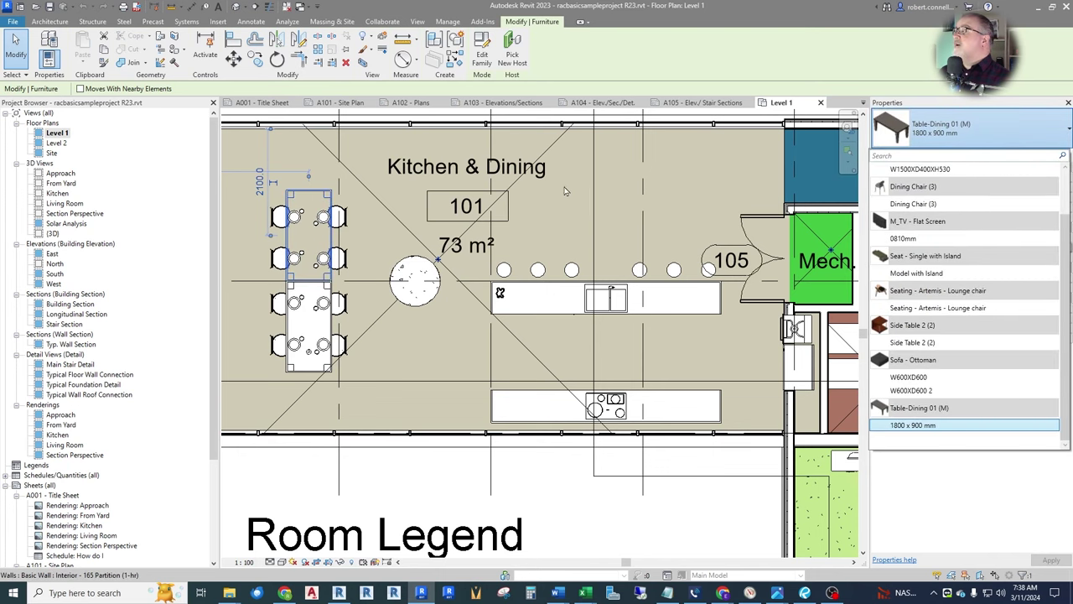
key("Escape")
key("Escape")
scroll(389, 251, "down", 3)
scroll(386, 257, "down", 2)
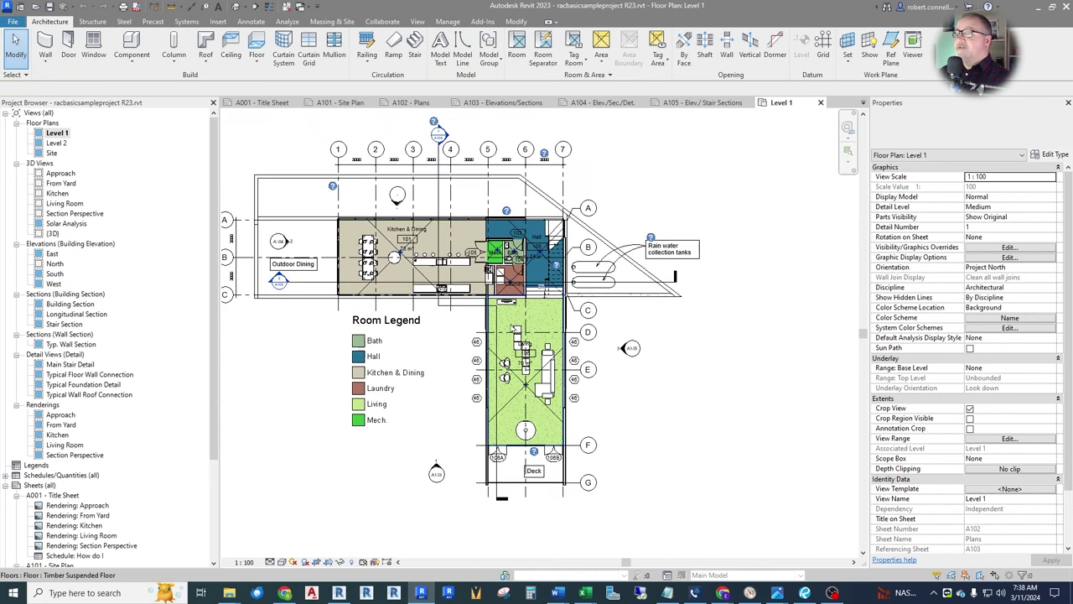
scroll(517, 322, "up", 2)
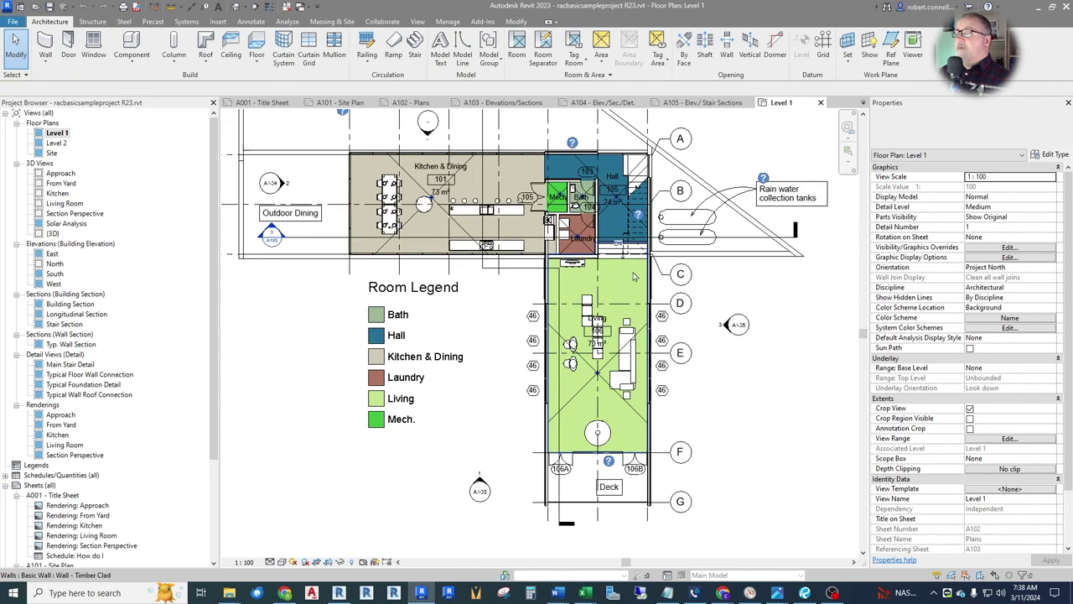
scroll(570, 318, "down", 2)
scroll(591, 313, "up", 2)
scroll(591, 313, "down", 2)
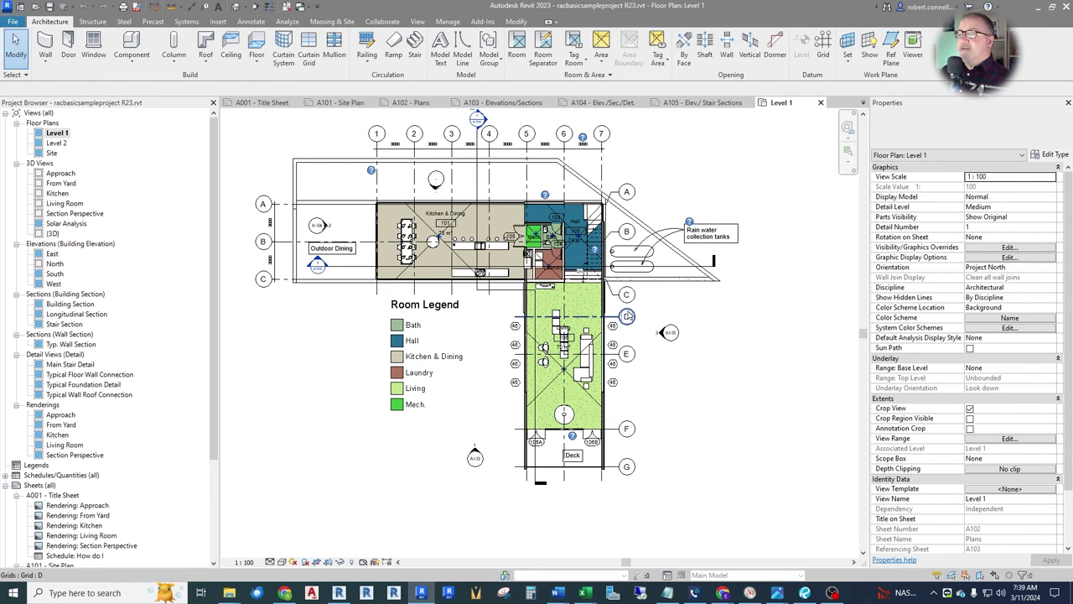
scroll(560, 326, "up", 5)
scroll(518, 322, "down", 3)
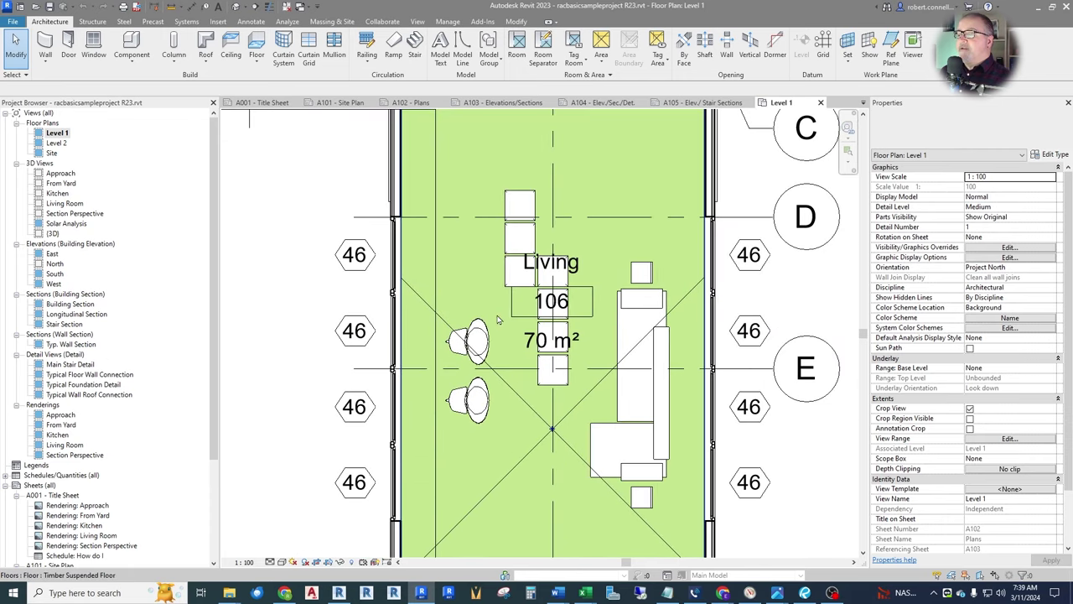
scroll(492, 369, "down", 1)
scroll(493, 369, "down", 3)
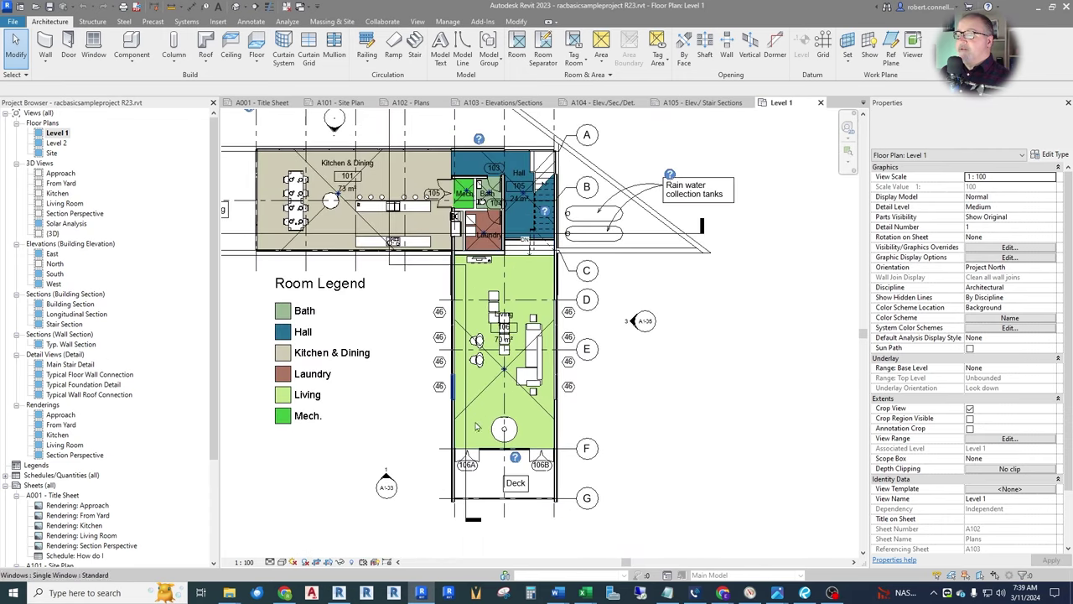
scroll(622, 215, "up", 2)
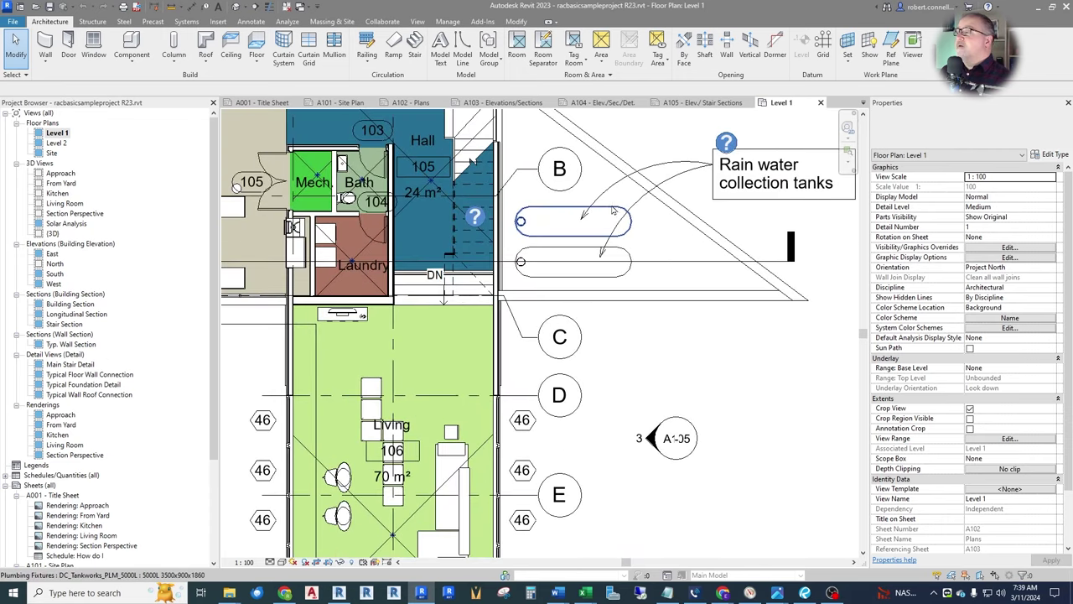
scroll(637, 251, "down", 2)
scroll(469, 179, "up", 3)
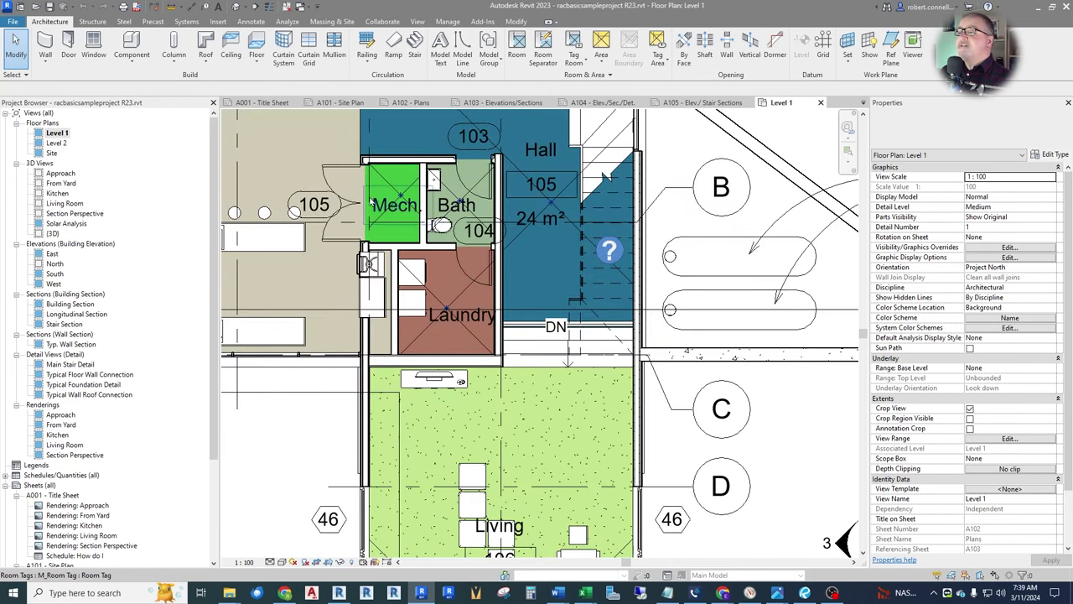
scroll(471, 184, "up", 1)
scroll(496, 255, "down", 3)
scroll(497, 257, "down", 2)
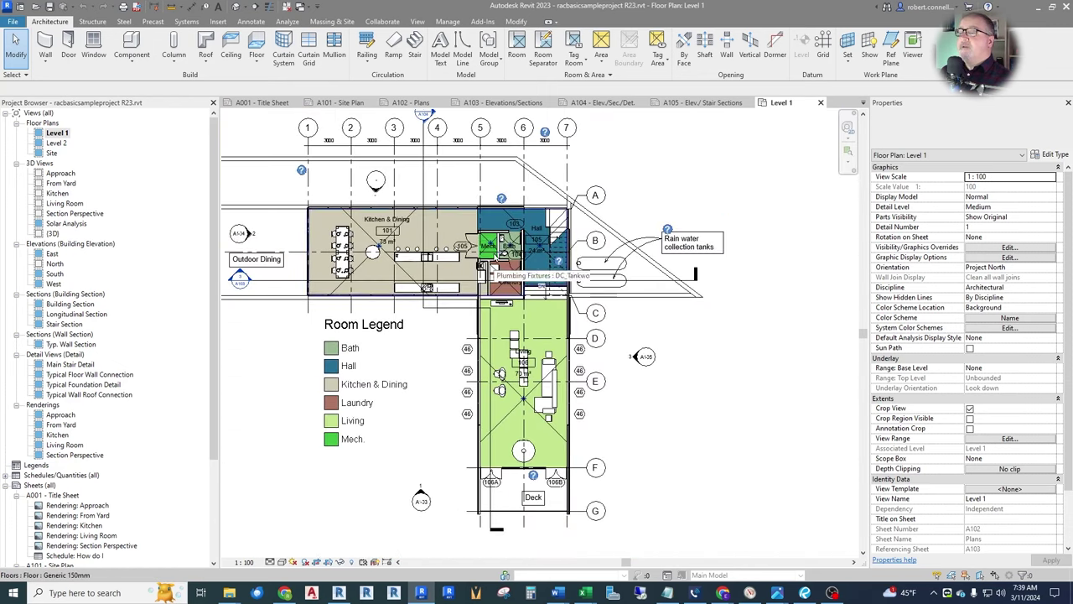
scroll(501, 333, "down", 2)
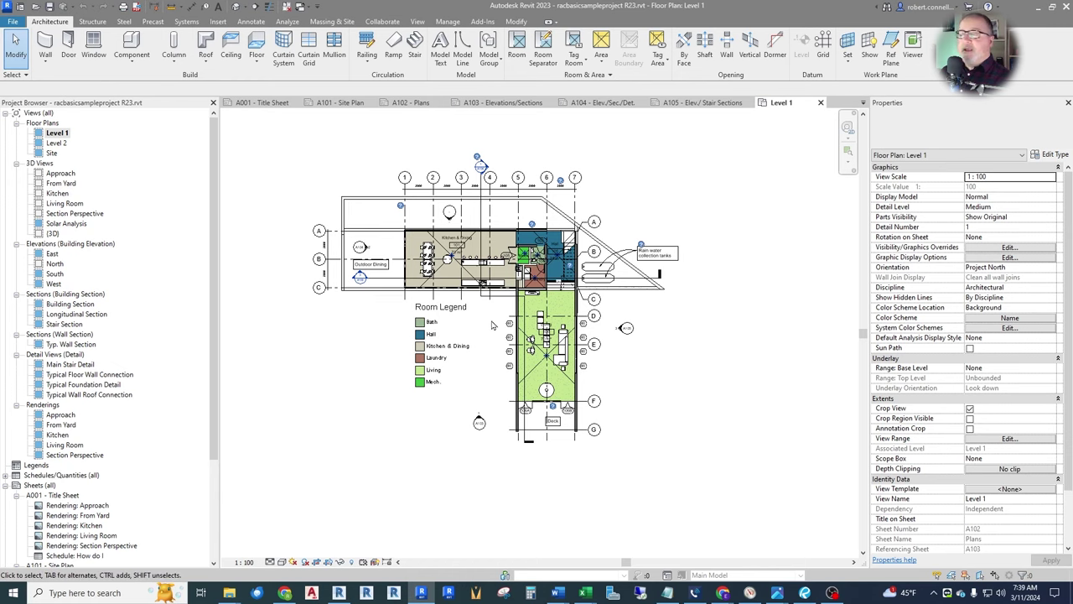
- Open the Level 2 floor plan and zoom across the bedrooms, baths and Entry Hall
double_click(56, 142)
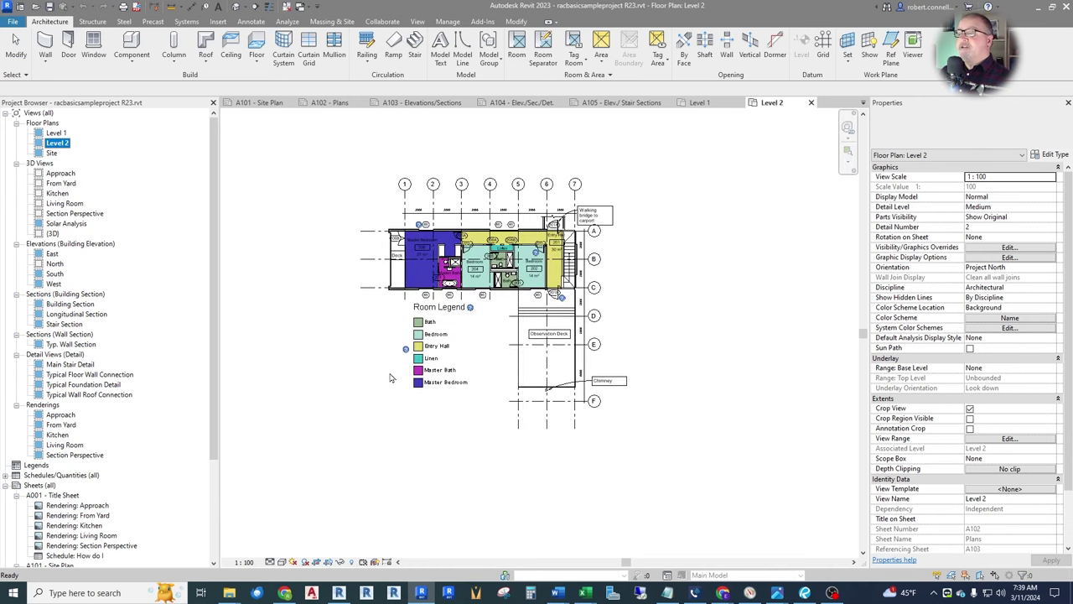
scroll(425, 280, "up", 6)
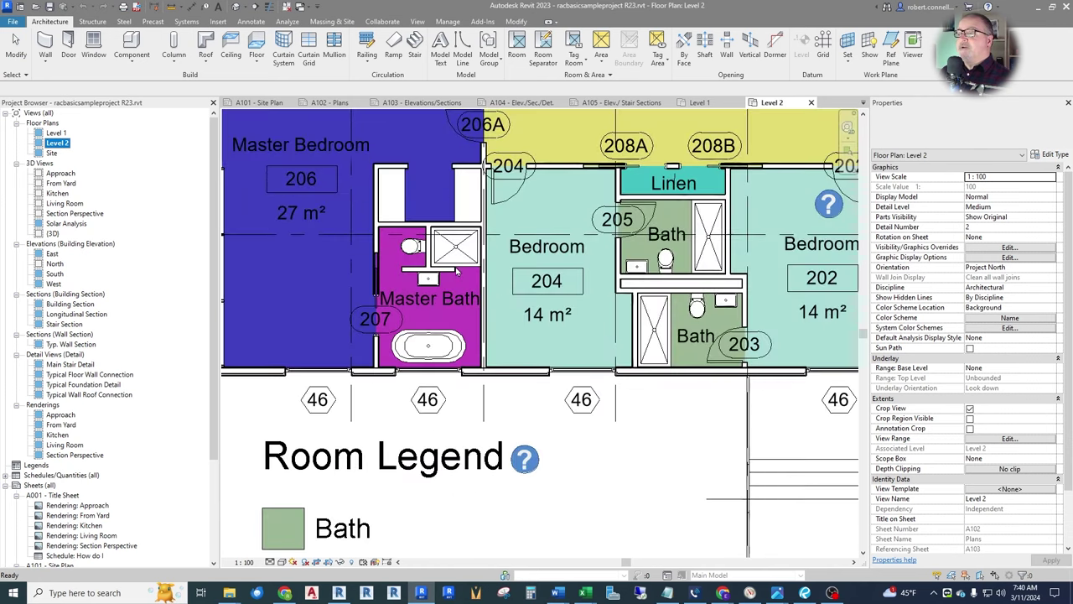
scroll(526, 312, "down", 2)
scroll(526, 312, "down", 1)
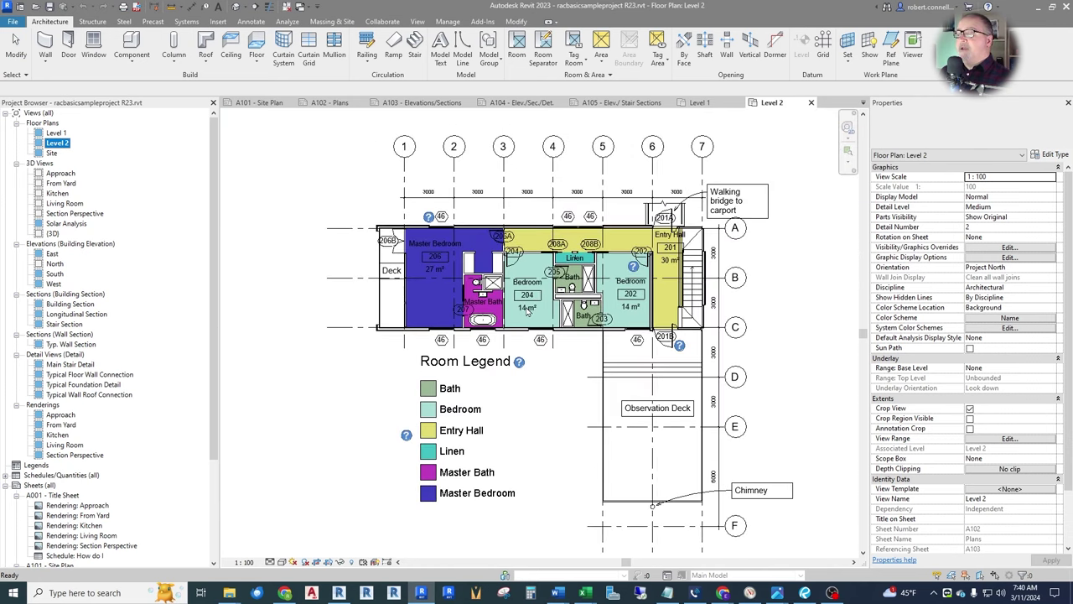
scroll(557, 295, "up", 2)
scroll(545, 284, "down", 1)
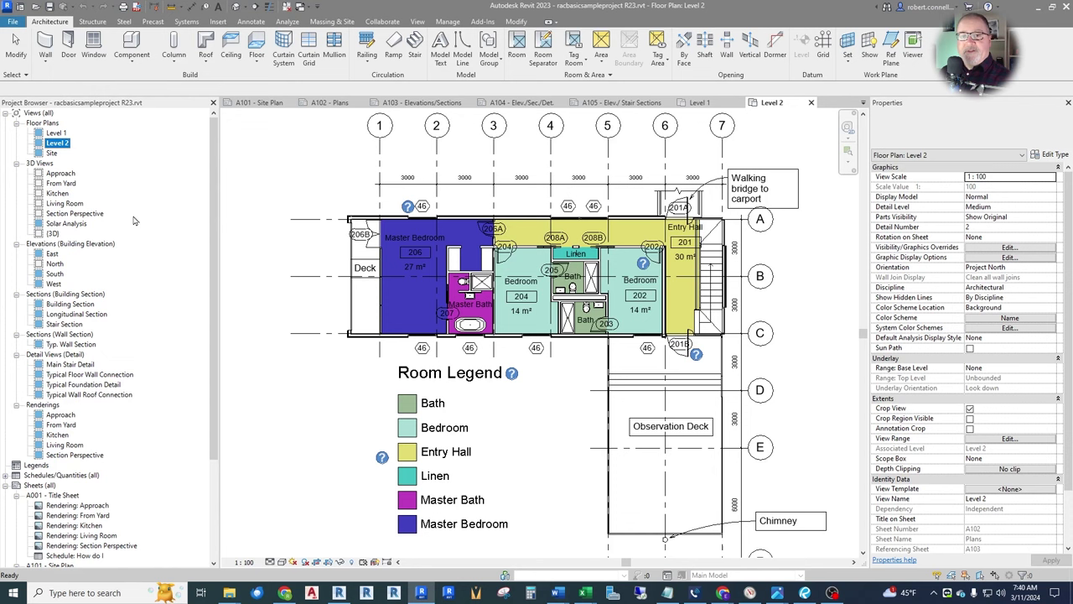
scroll(343, 288, "down", 2)
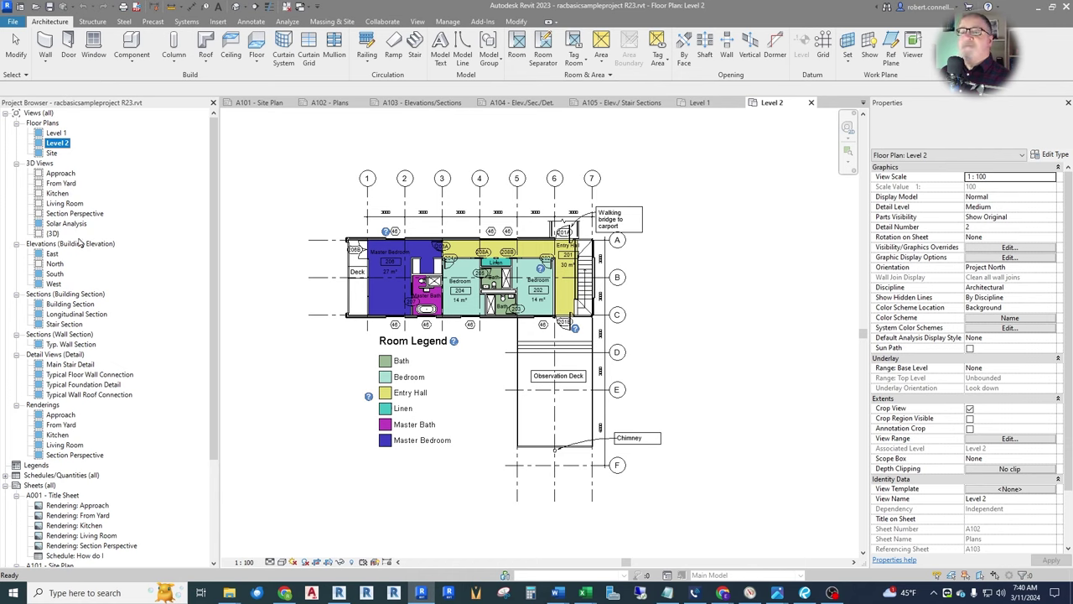
- Open the Building Section, bring the level heads into view and select the Level 1 level line
double_click(69, 305)
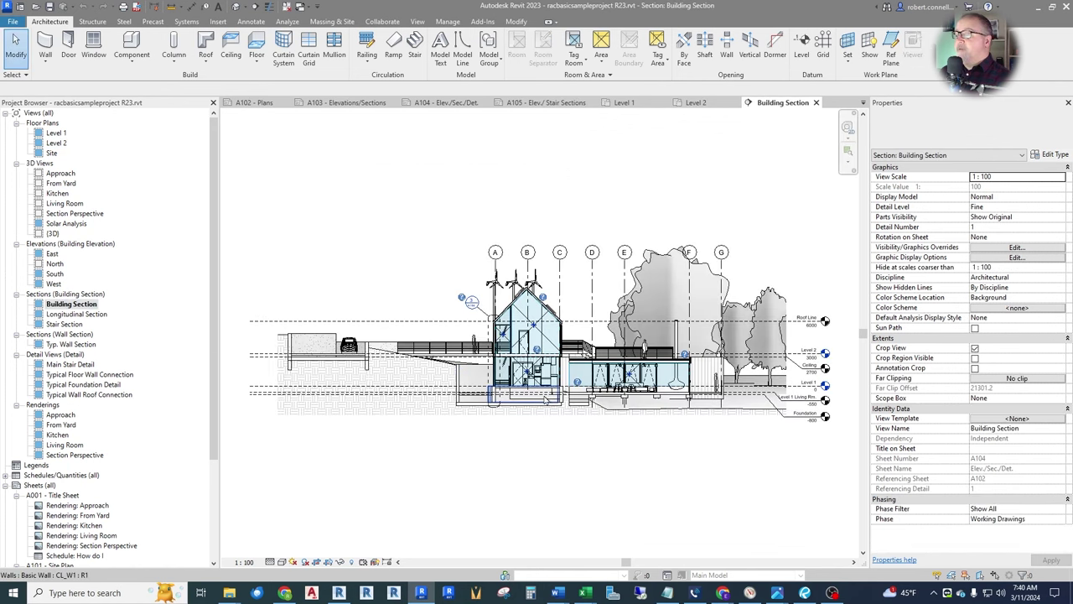
scroll(578, 382, "up", 6)
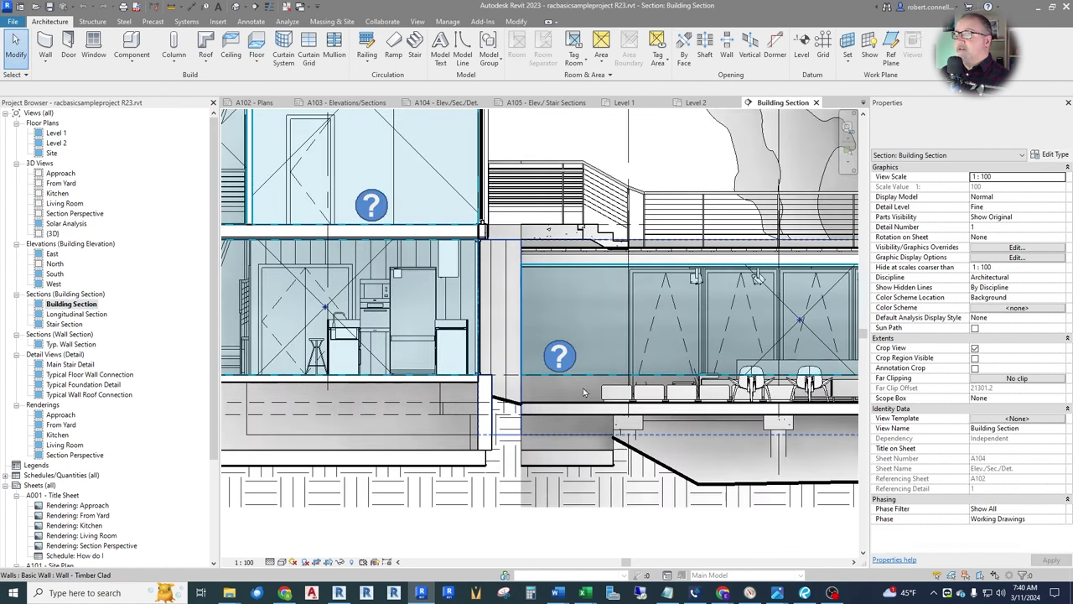
scroll(586, 381, "down", 6)
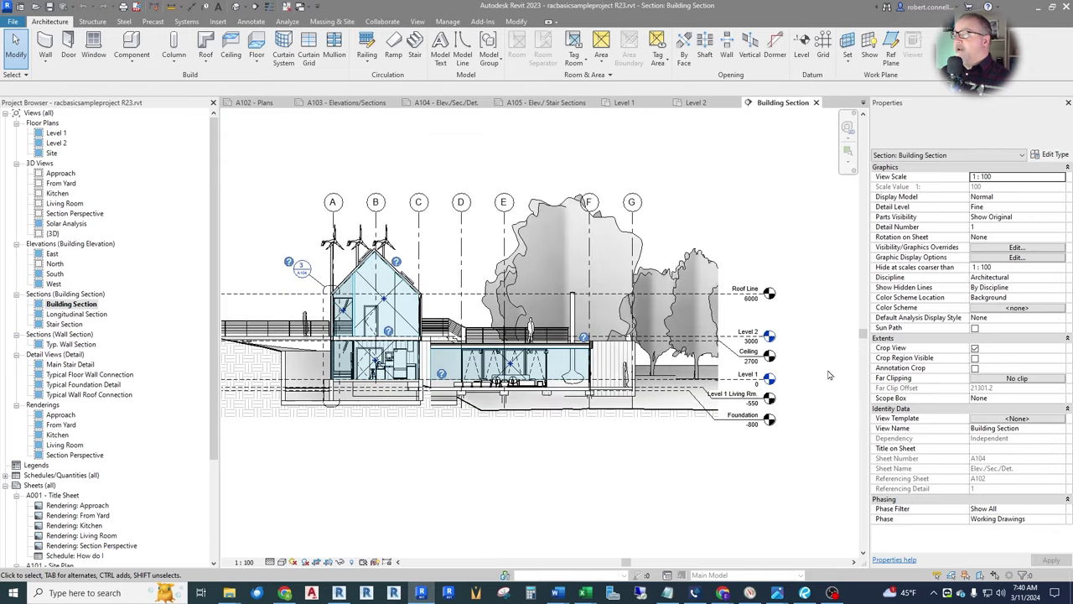
scroll(746, 380, "up", 4)
middle_click_drag(779, 226, 633, 239)
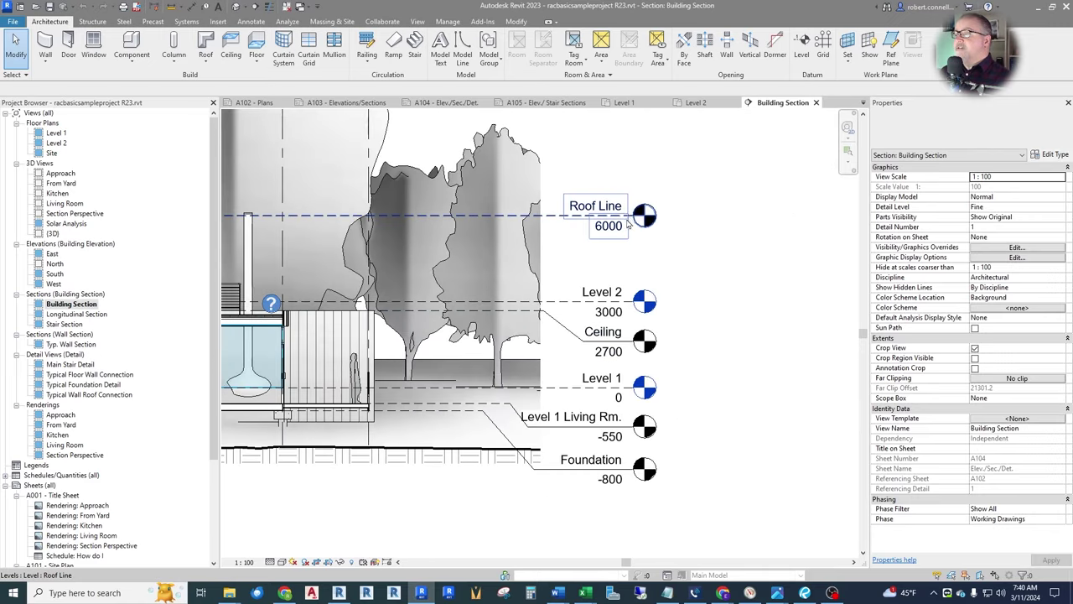
scroll(633, 239, "up", 1)
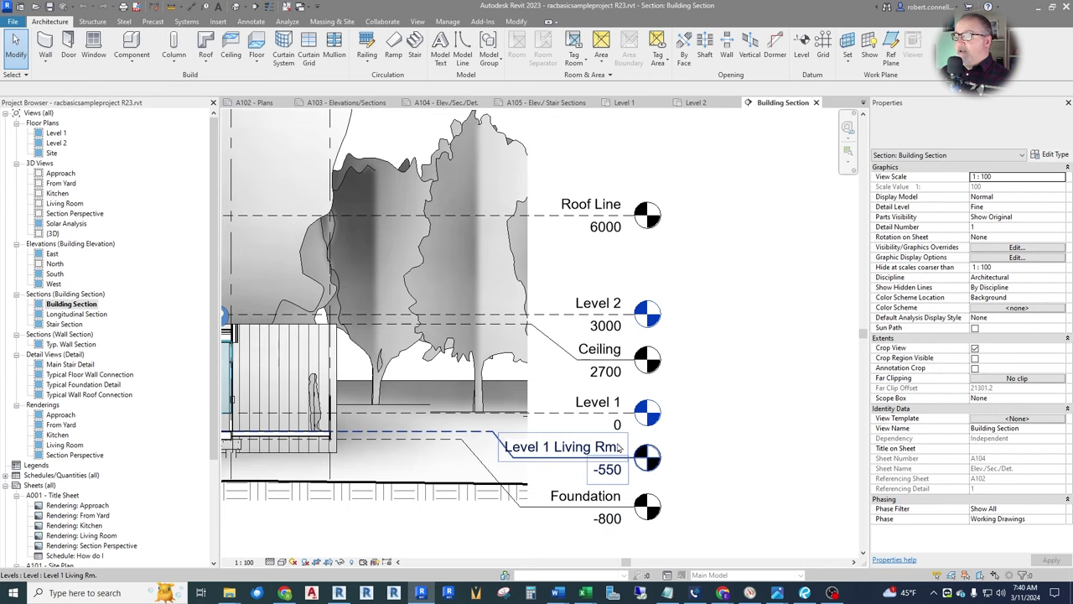
scroll(591, 431, "down", 2)
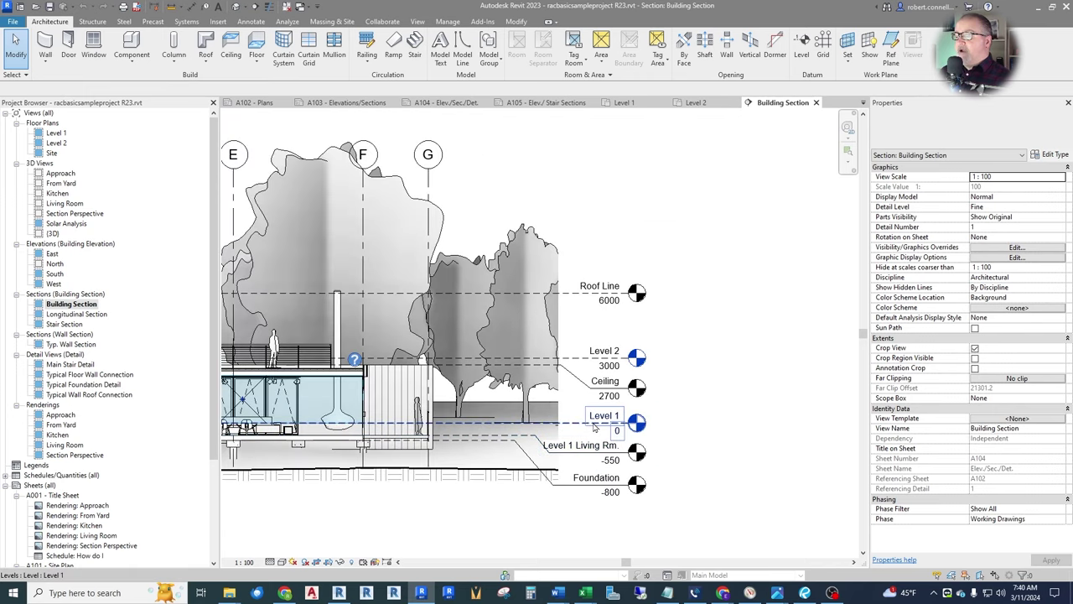
scroll(593, 427, "up", 2)
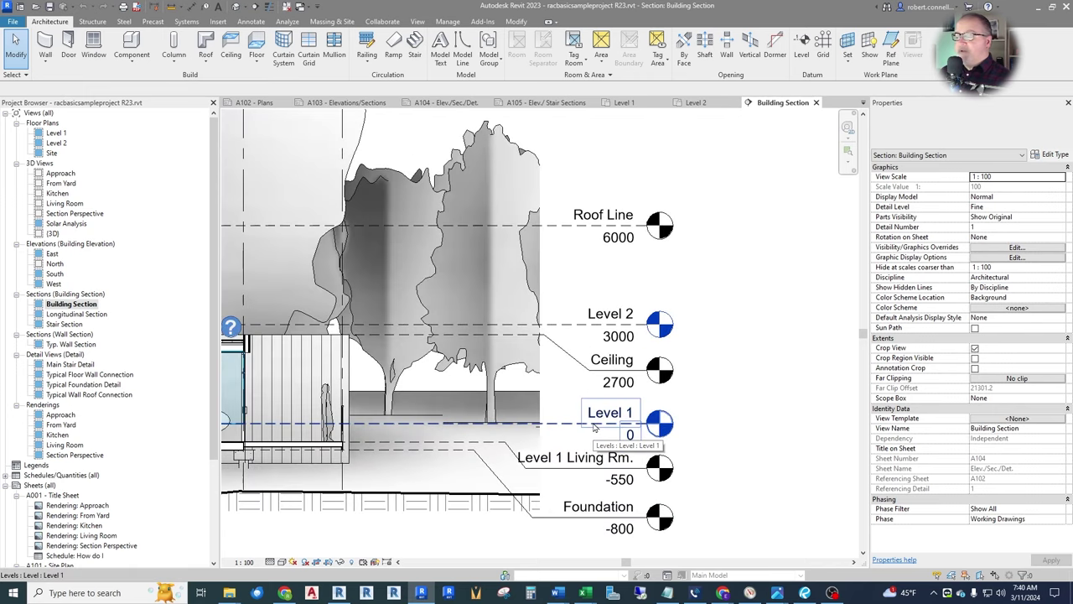
scroll(721, 423, "down", 1)
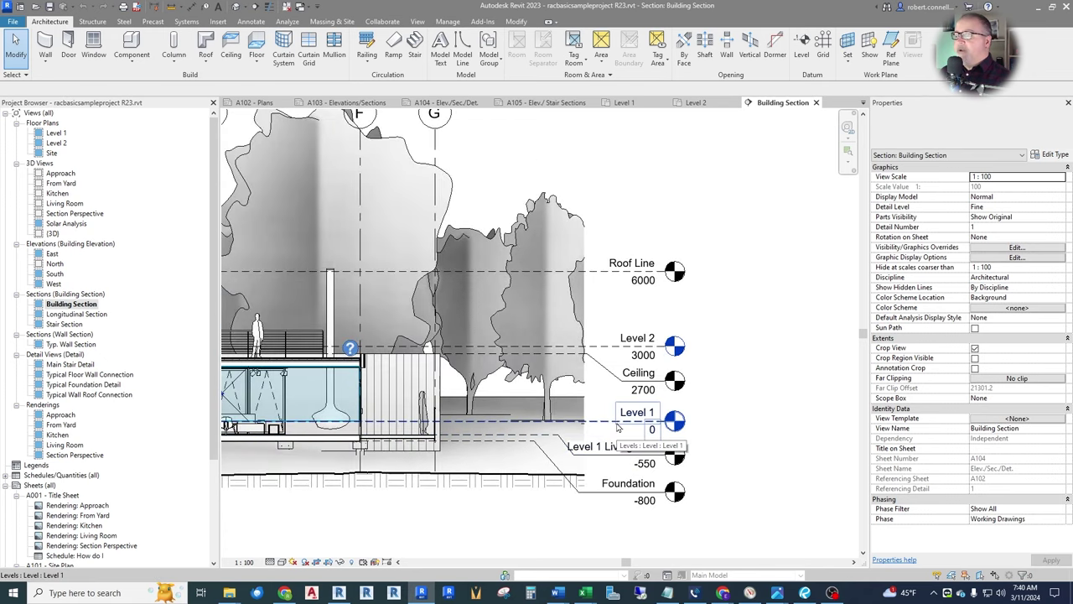
left_click(617, 425)
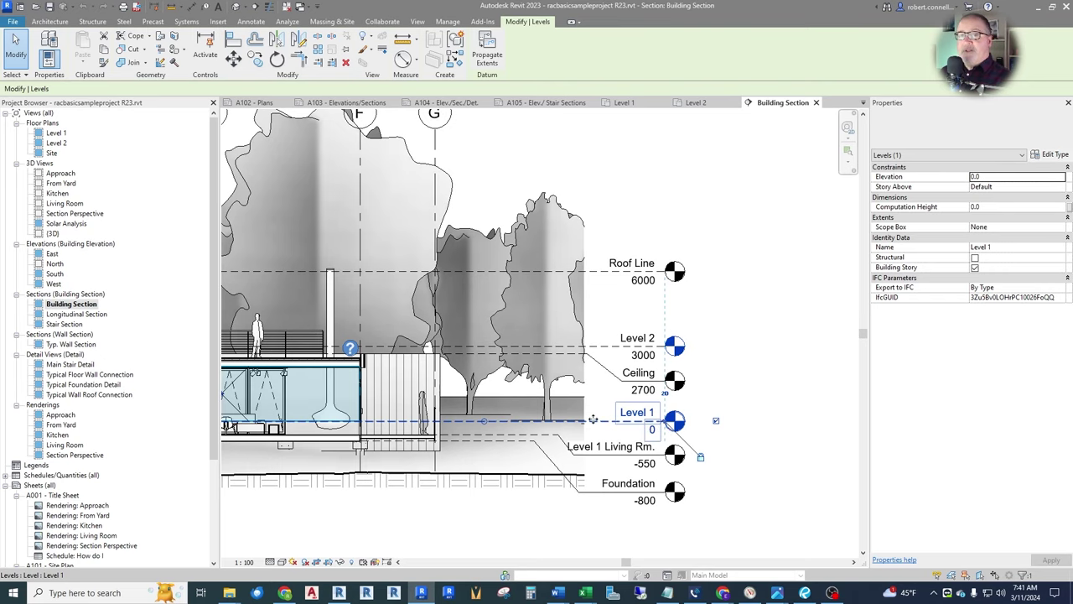
scroll(637, 409, "down", 2)
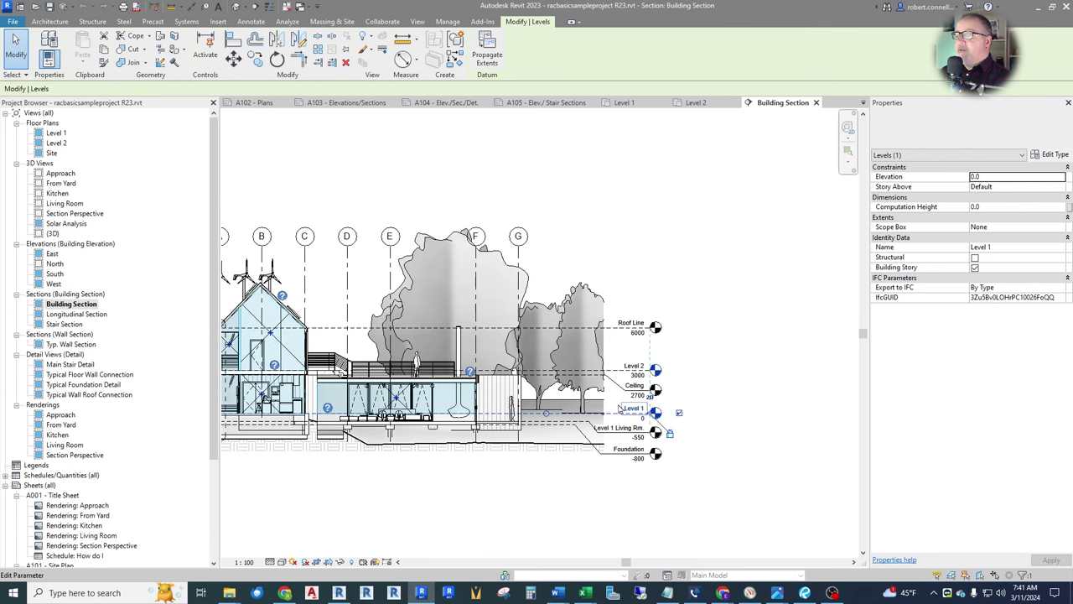
left_click(703, 424)
scroll(698, 421, "up", 2)
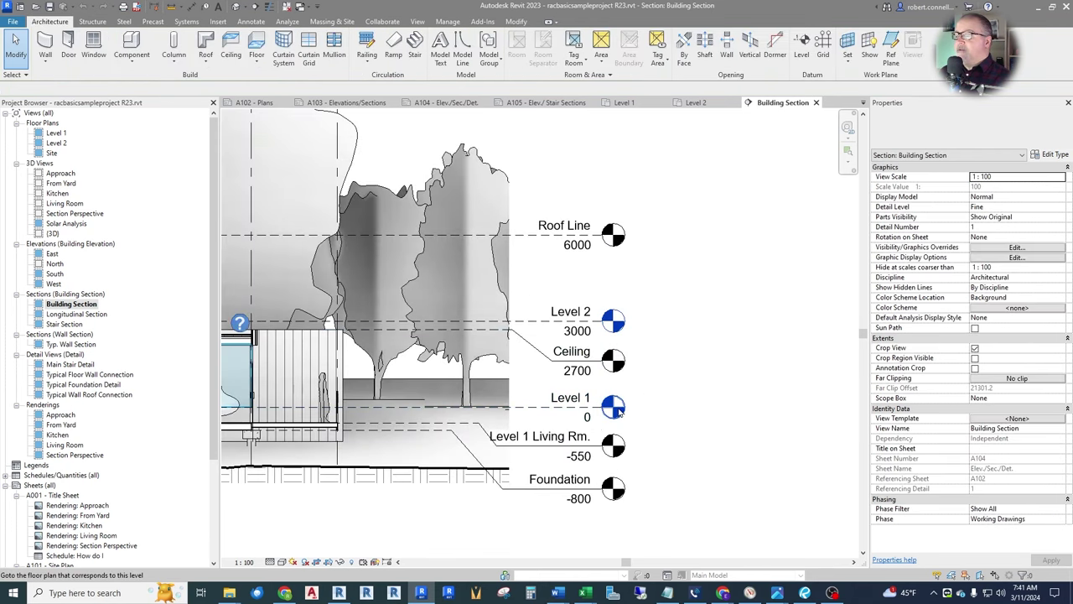
scroll(618, 409, "up", 2)
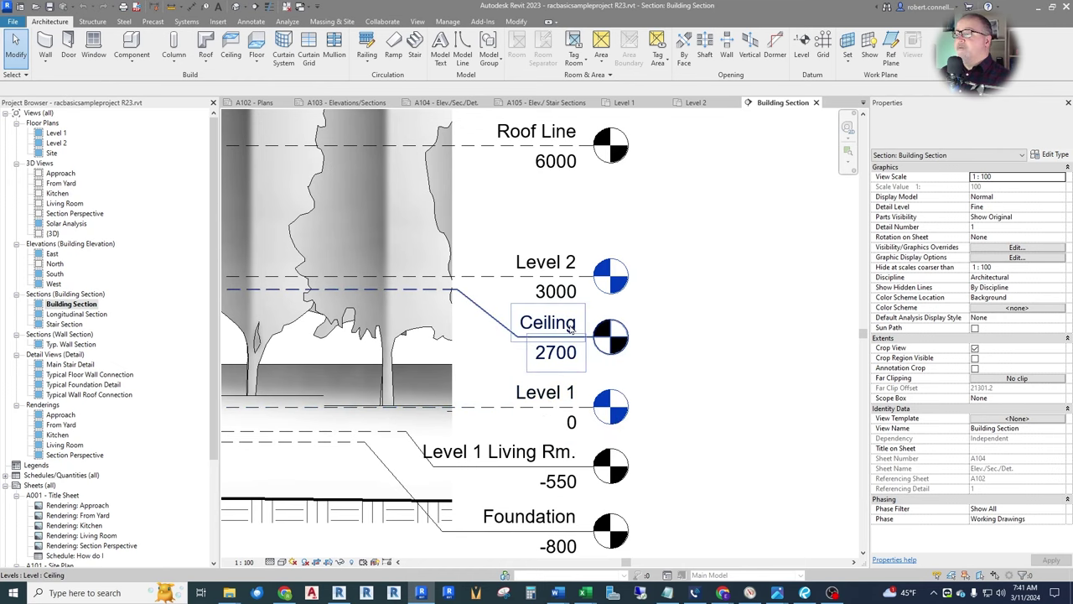
scroll(665, 383, "down", 3)
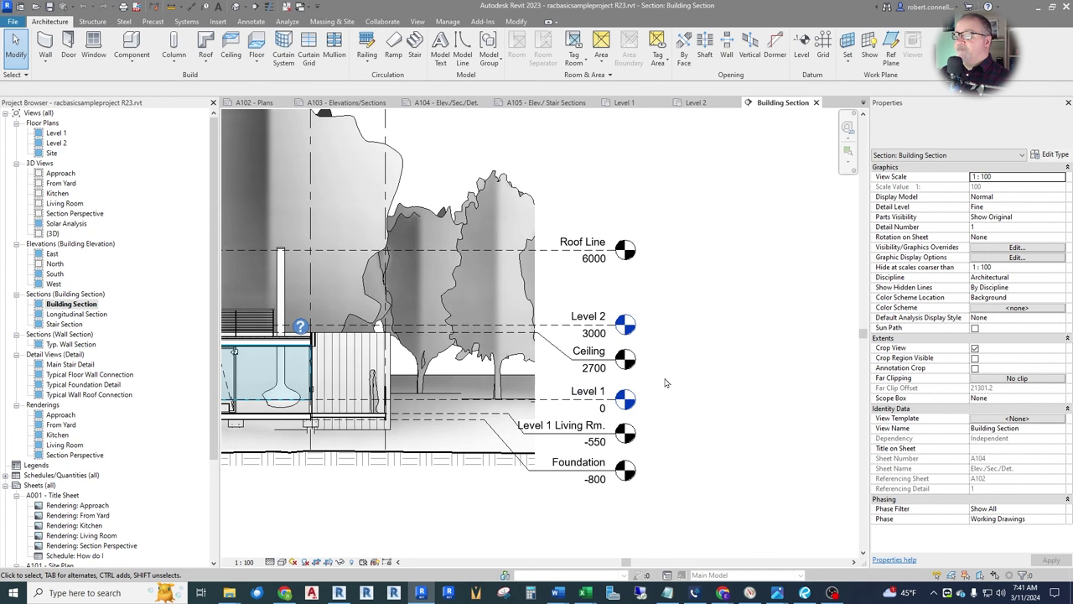
scroll(726, 411, "up", 3)
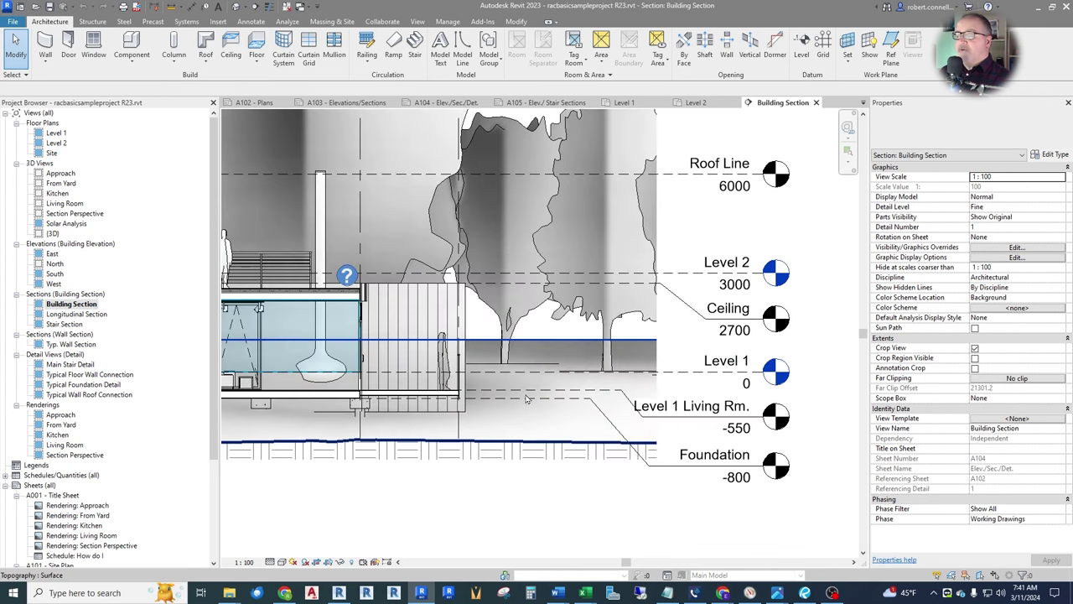
scroll(586, 430, "down", 5)
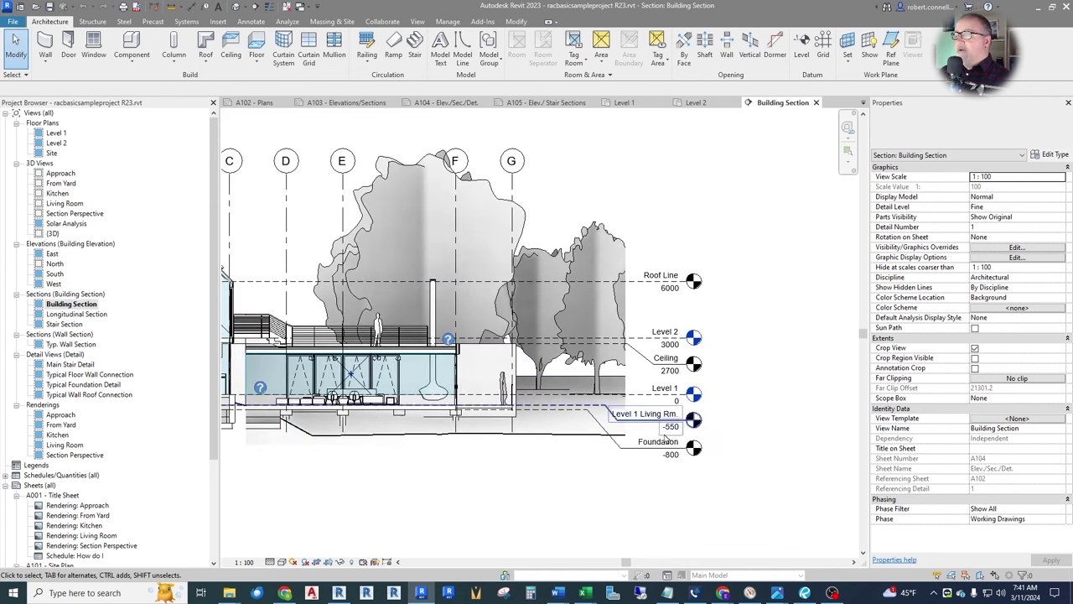
scroll(624, 432, "up", 3)
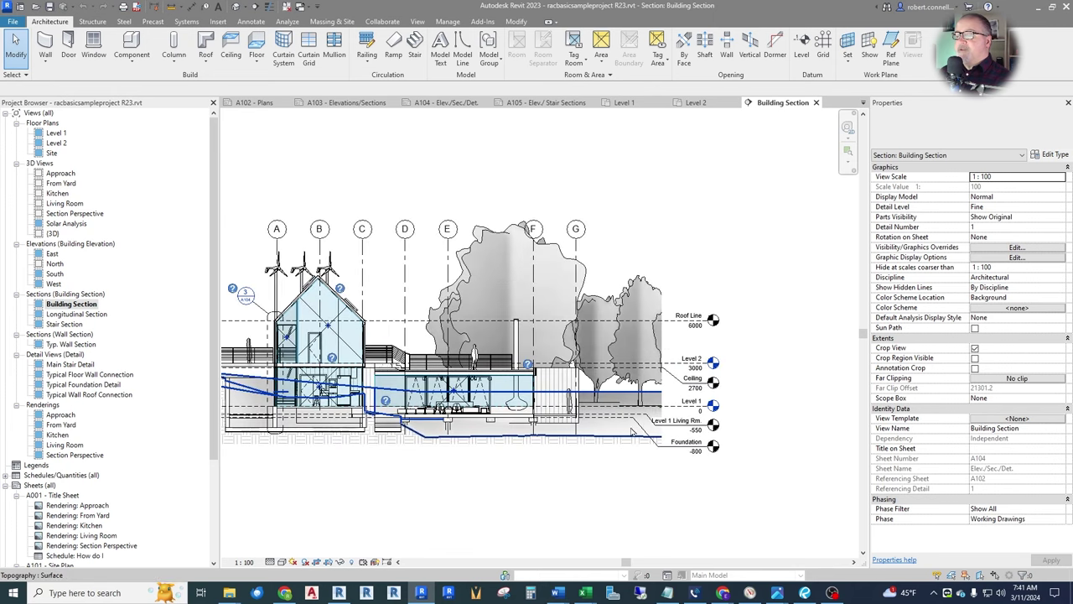
scroll(696, 411, "up", 4)
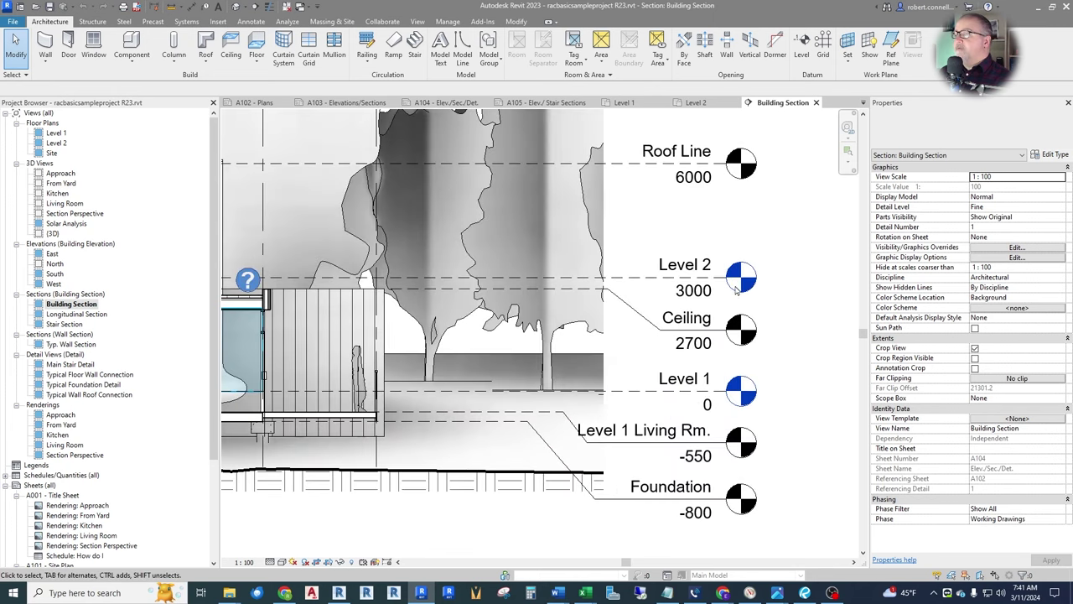
scroll(629, 324, "down", 2)
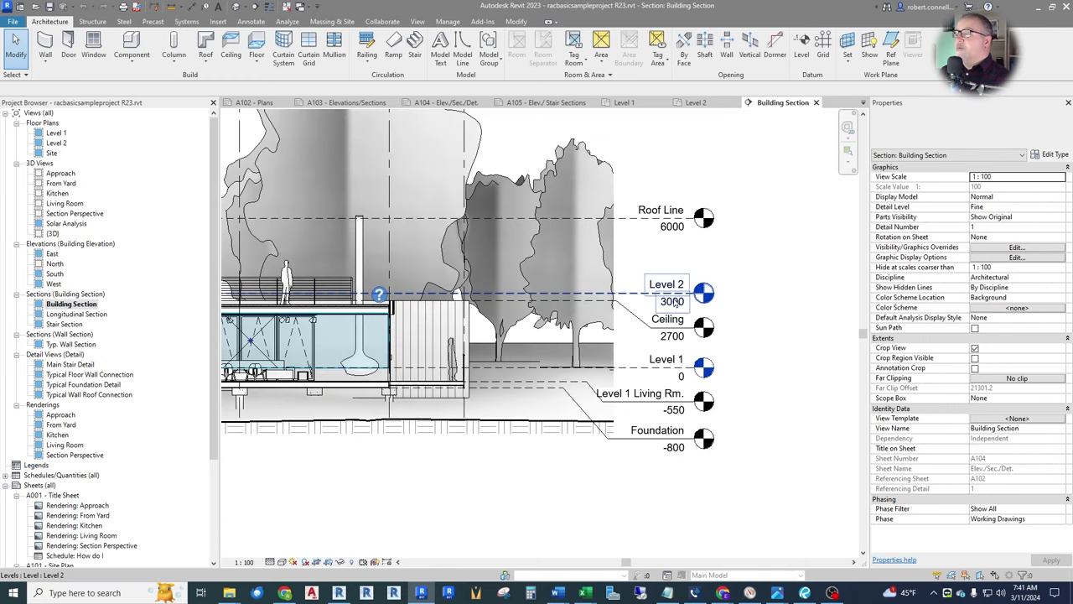
scroll(673, 309, "down", 3)
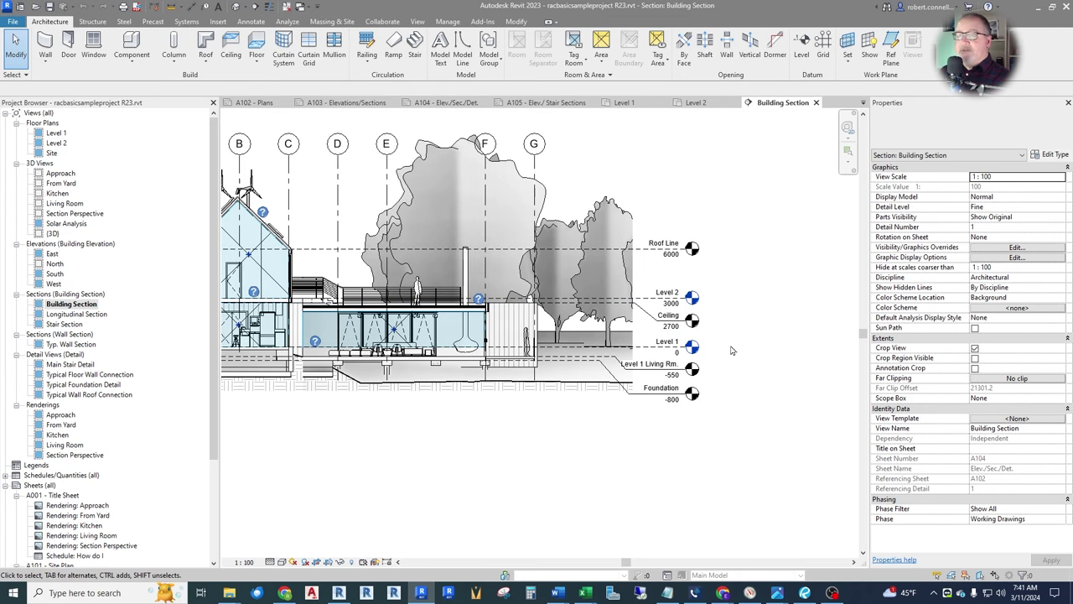
scroll(741, 344, "down", 2)
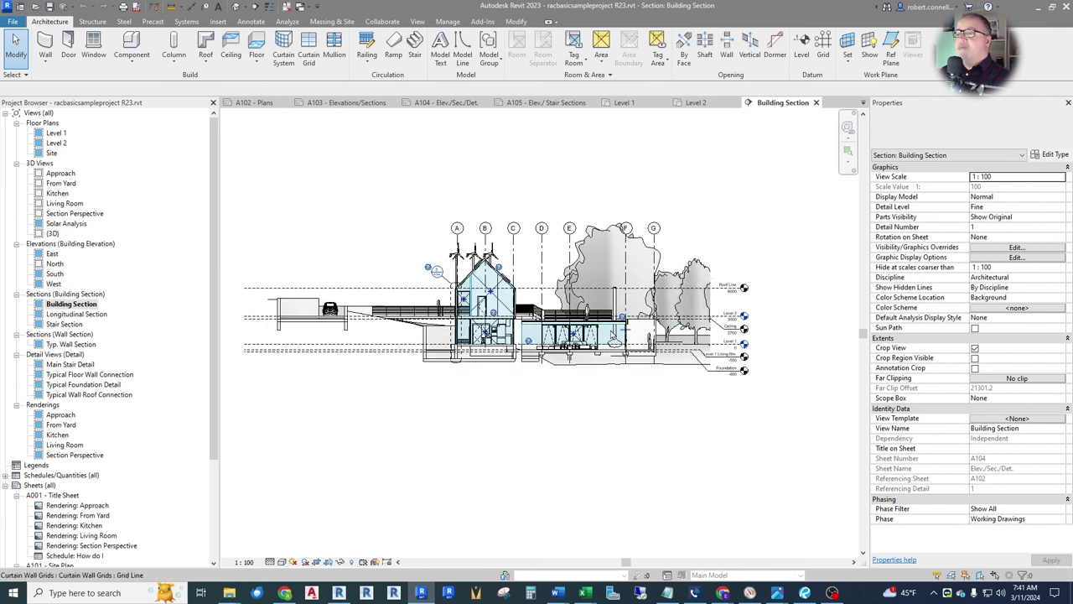
scroll(805, 293, "up", 3)
scroll(277, 267, "up", 2)
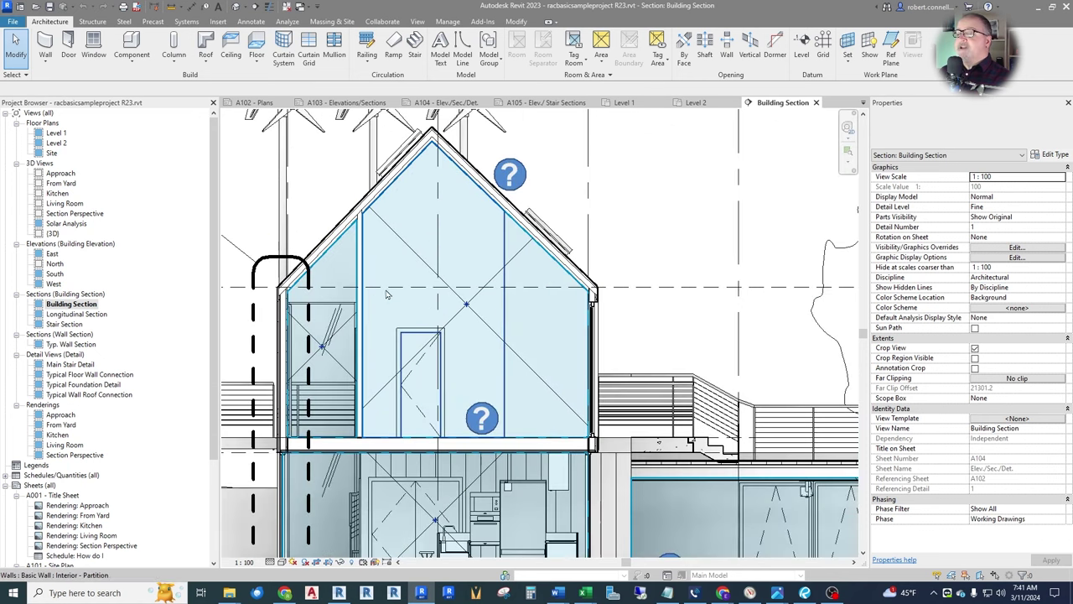
scroll(314, 290, "up", 1)
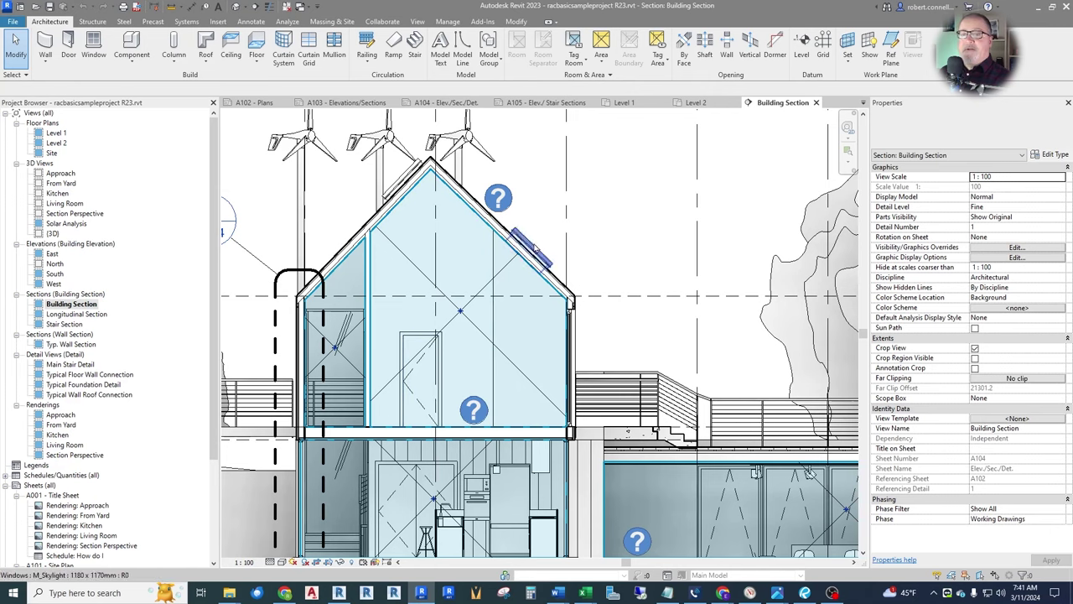
scroll(519, 272, "down", 1)
scroll(537, 281, "down", 2)
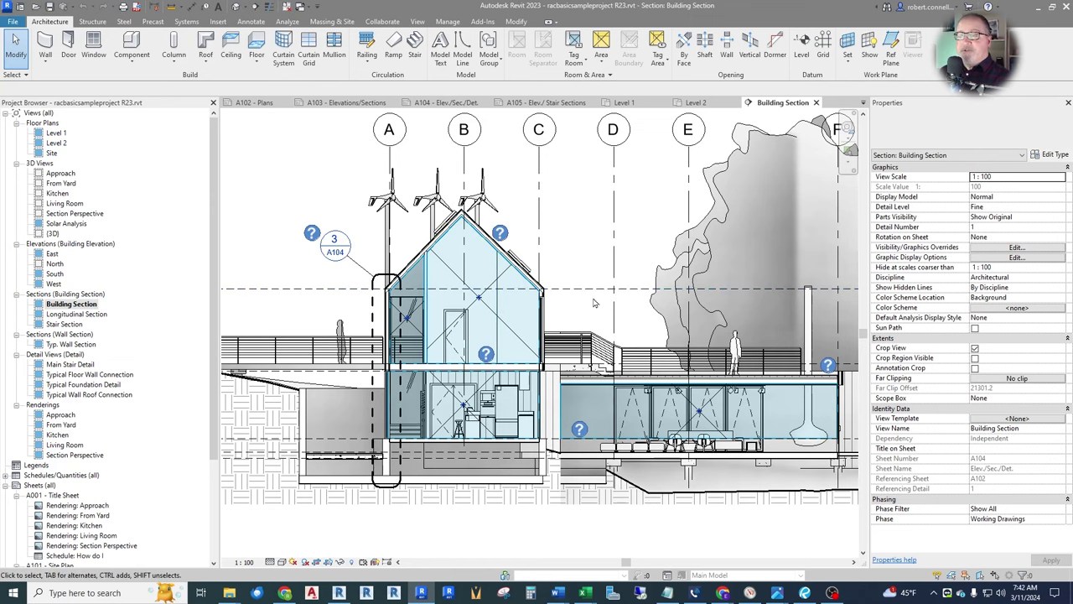
scroll(573, 300, "down", 4)
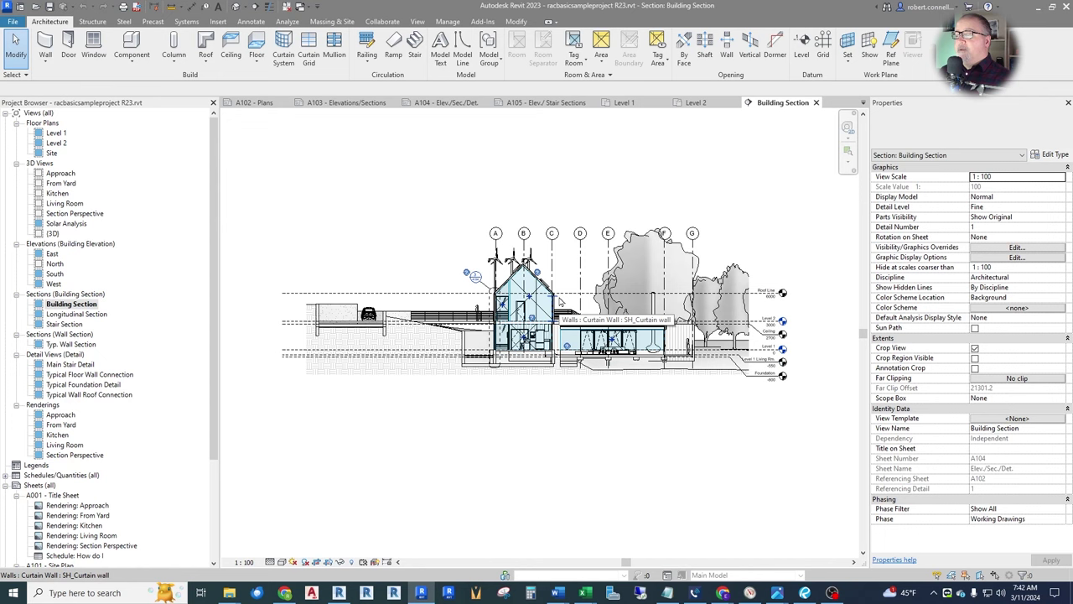
scroll(763, 331, "up", 5)
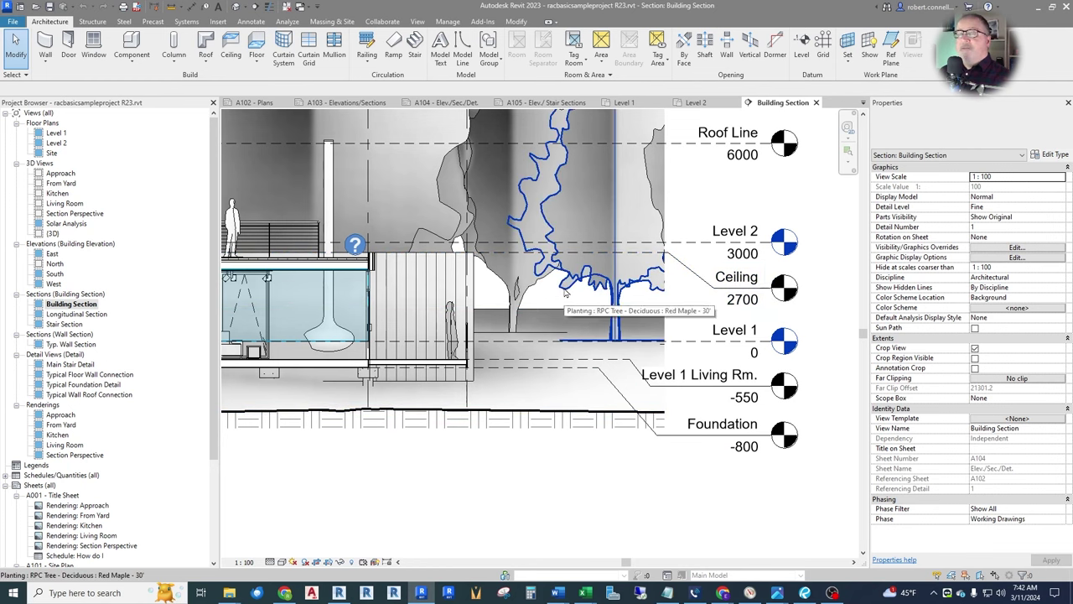
scroll(678, 409, "down", 3)
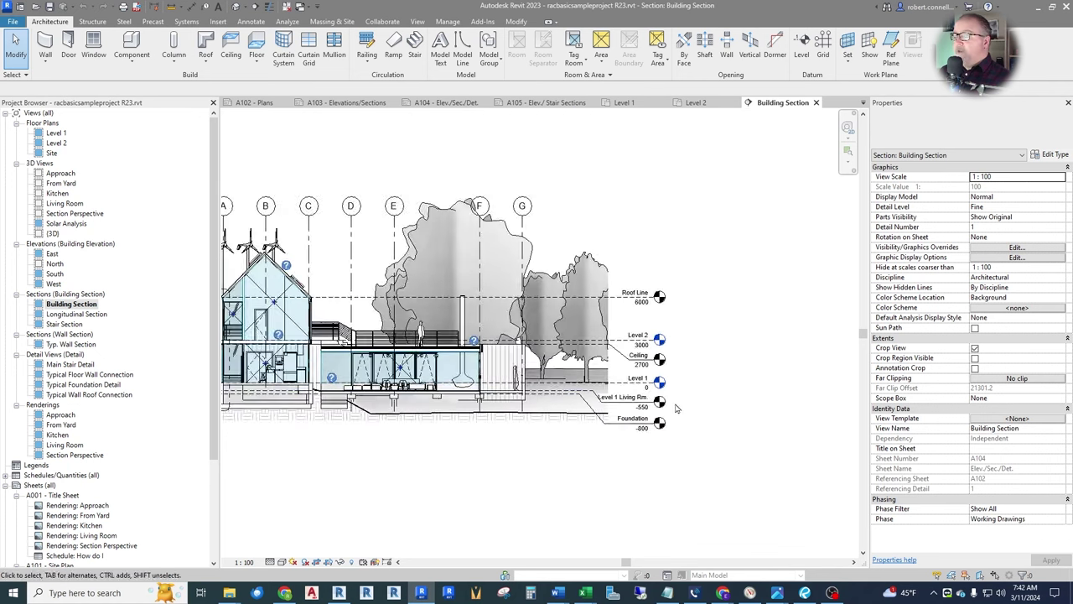
scroll(678, 408, "up", 5)
scroll(677, 408, "down", 5)
scroll(677, 408, "up", 1)
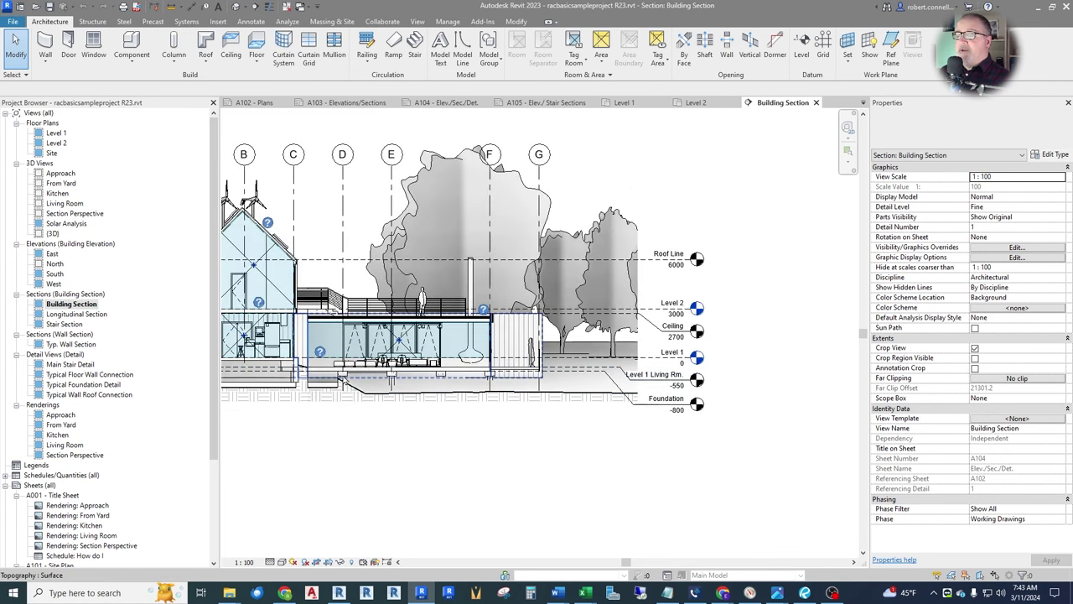
scroll(342, 379, "up", 4)
scroll(368, 369, "down", 1)
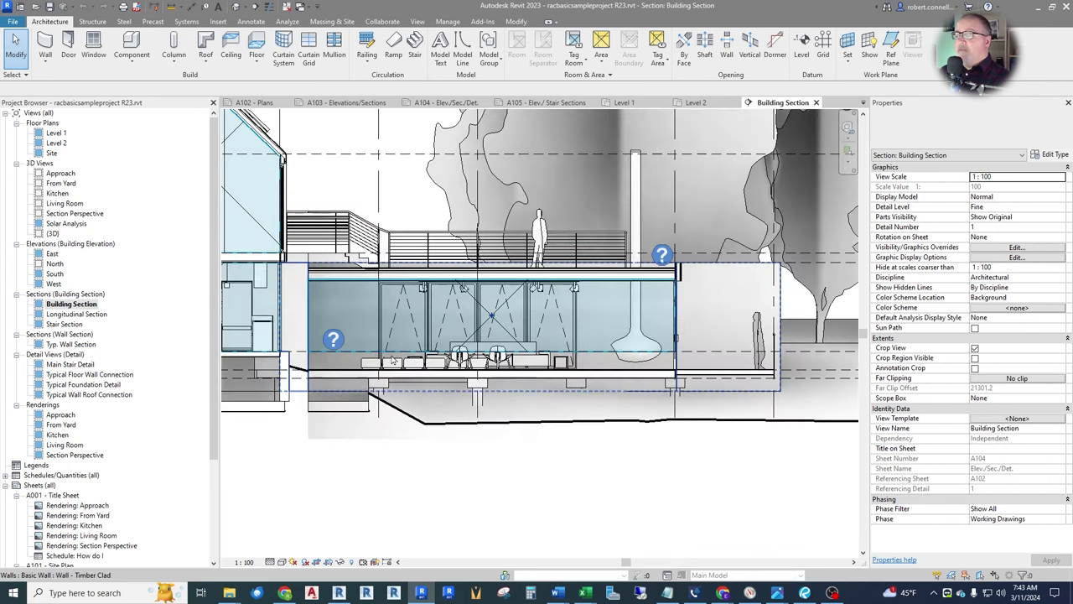
scroll(545, 368, "down", 3)
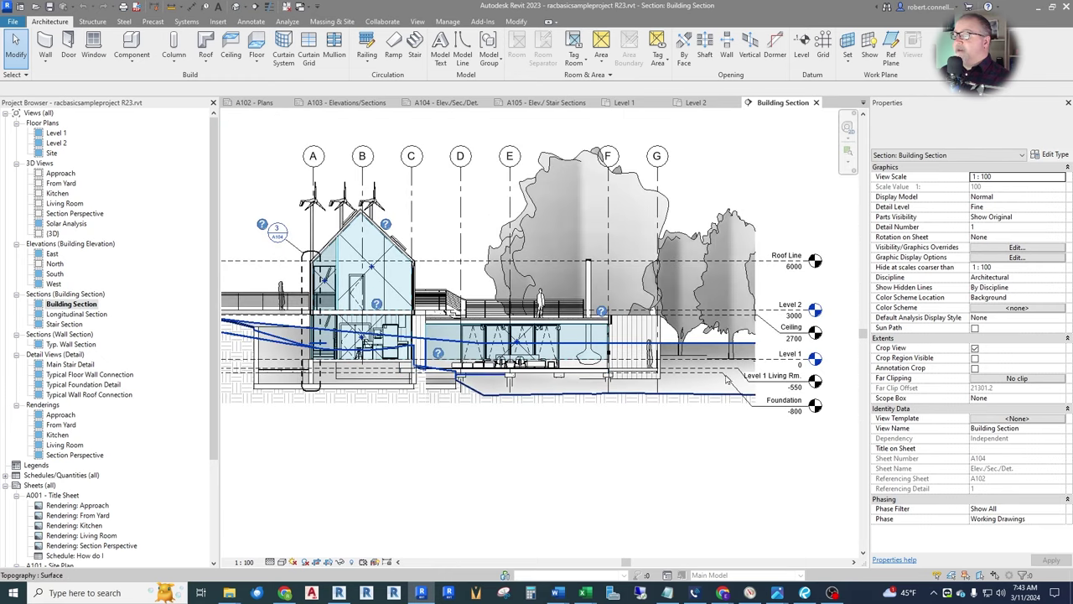
scroll(772, 376, "up", 2)
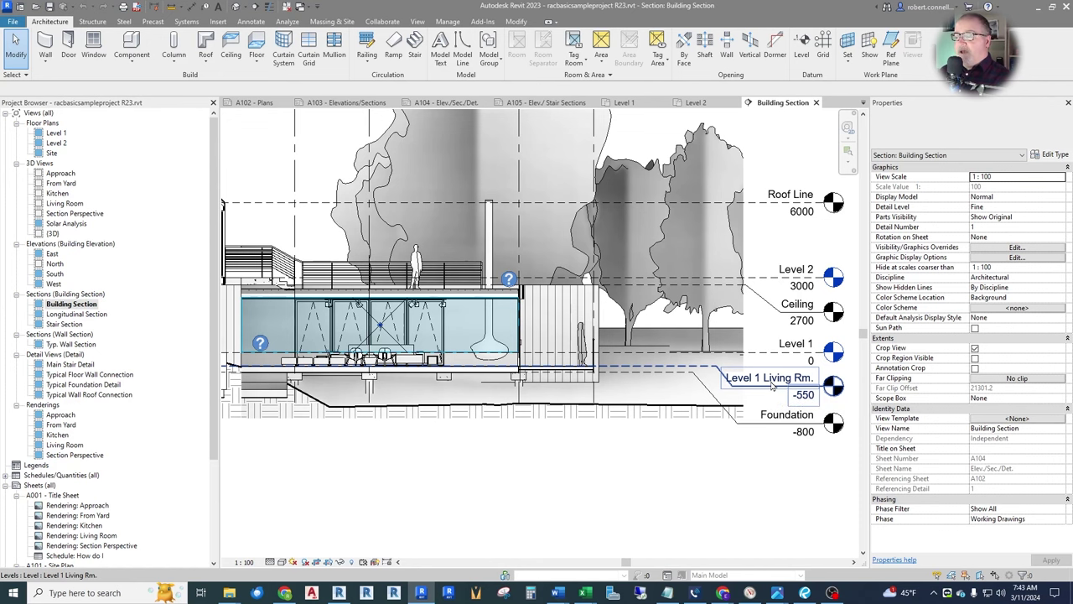
scroll(838, 397, "down", 2)
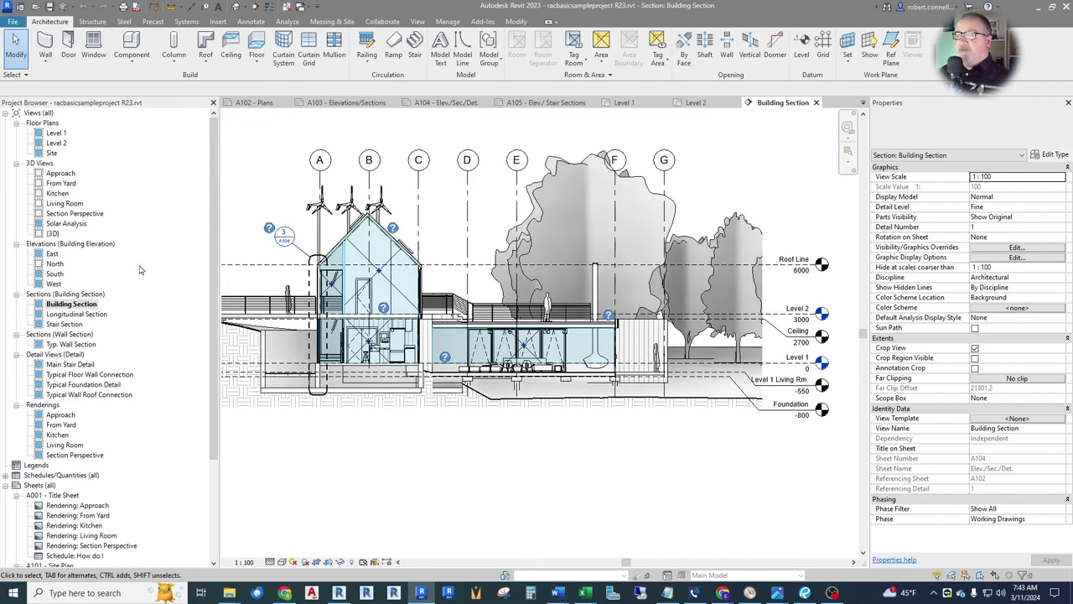
- Open the Level 1 floor plan and zoom into Living room 106
double_click(55, 133)
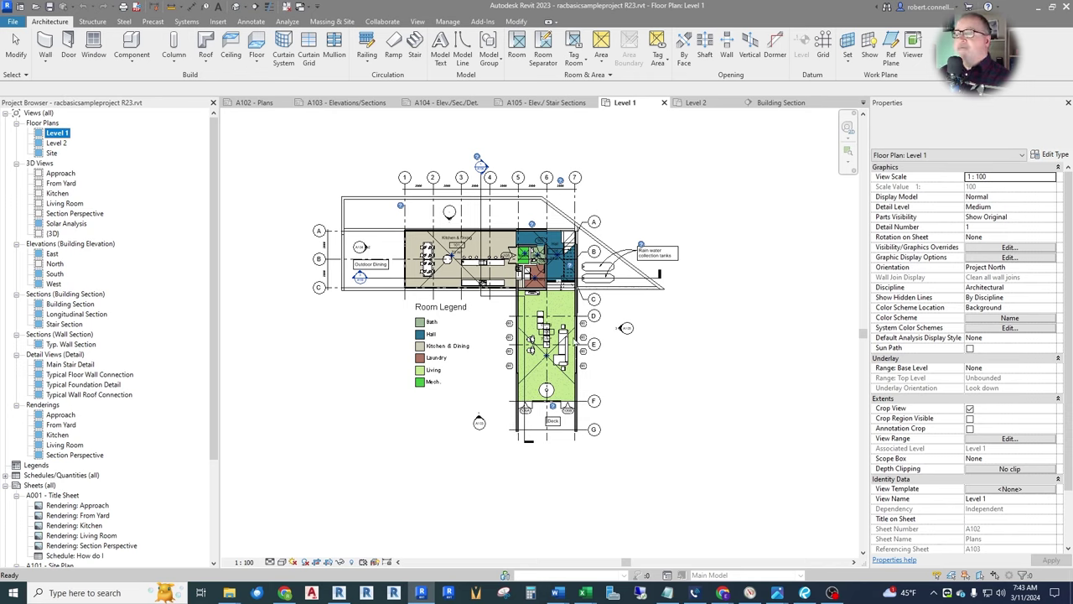
scroll(573, 340, "up", 6)
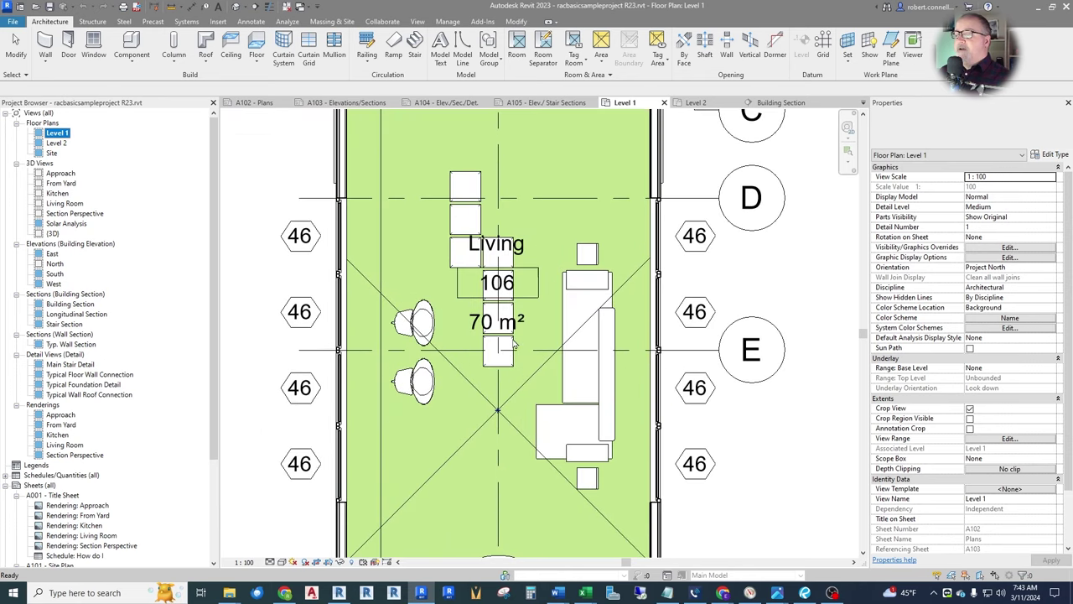
scroll(469, 319, "down", 3)
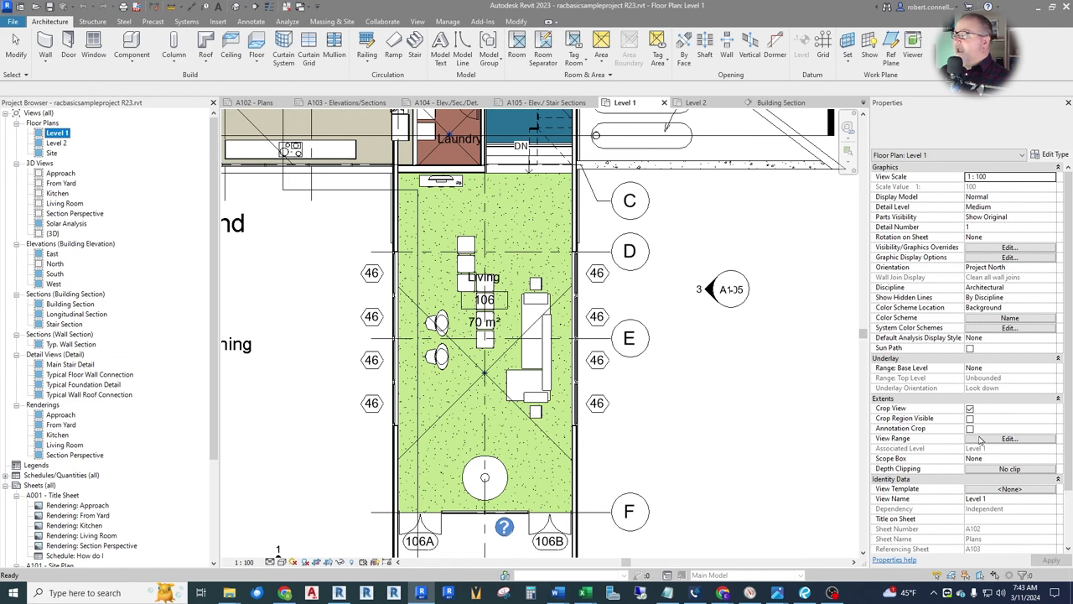
left_click(1008, 439)
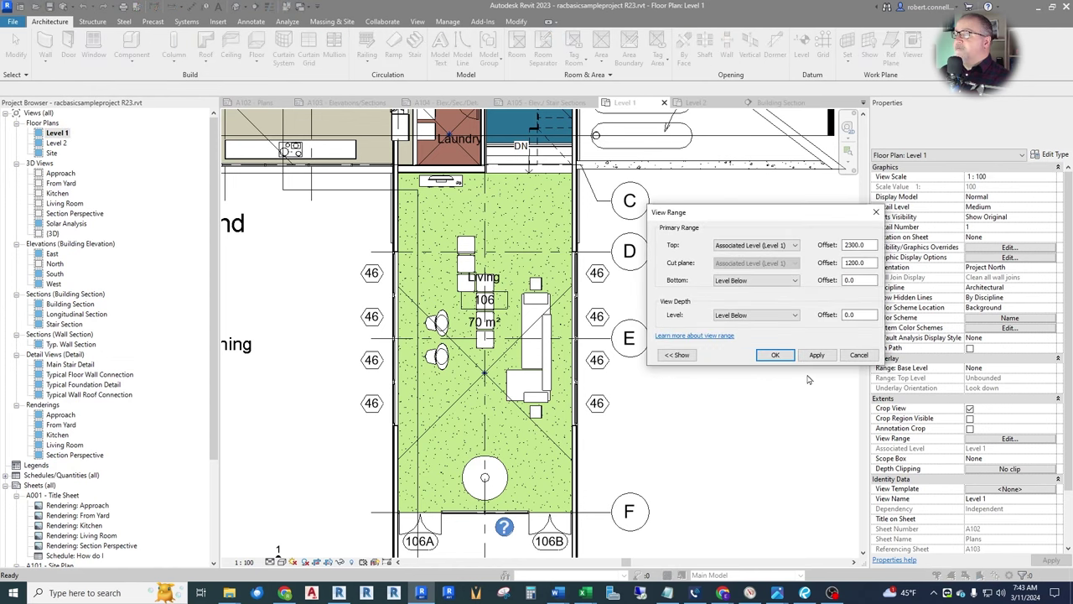
left_click(677, 355)
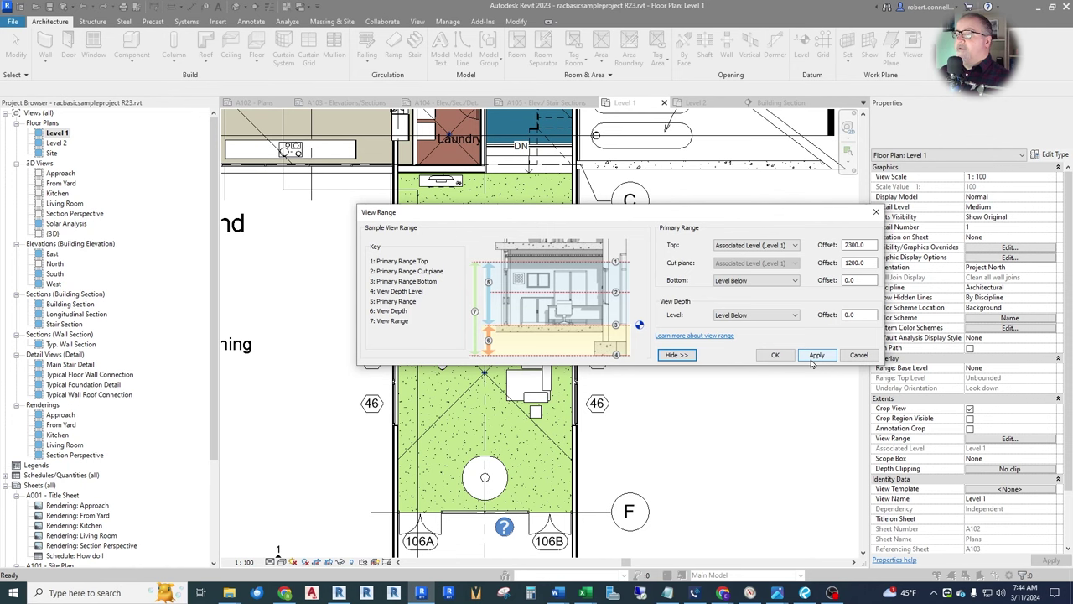
left_click(774, 354)
scroll(750, 364, "down", 3)
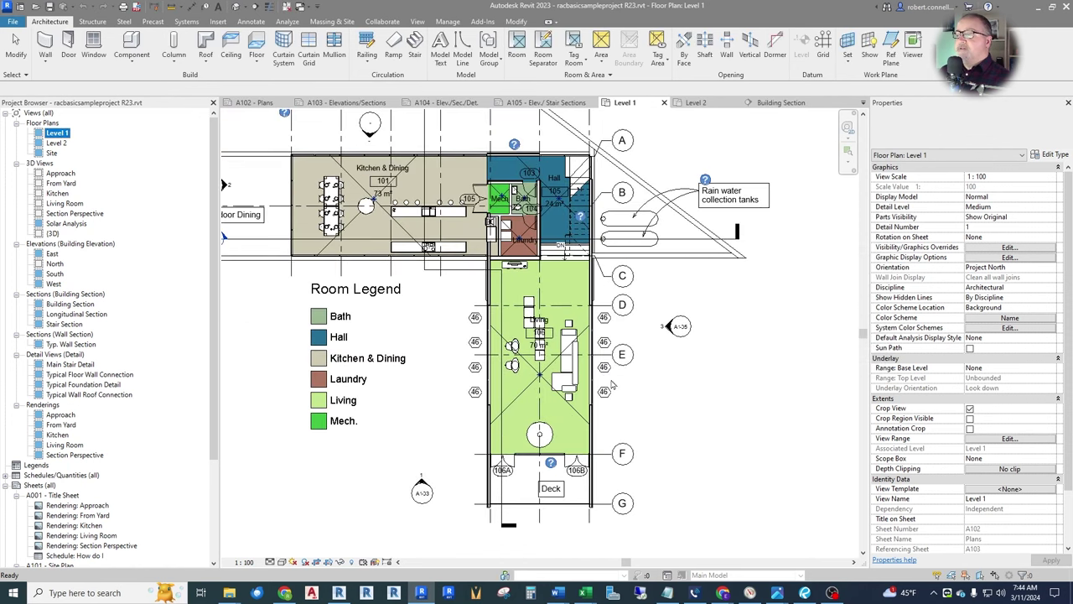
scroll(615, 382, "up", 5)
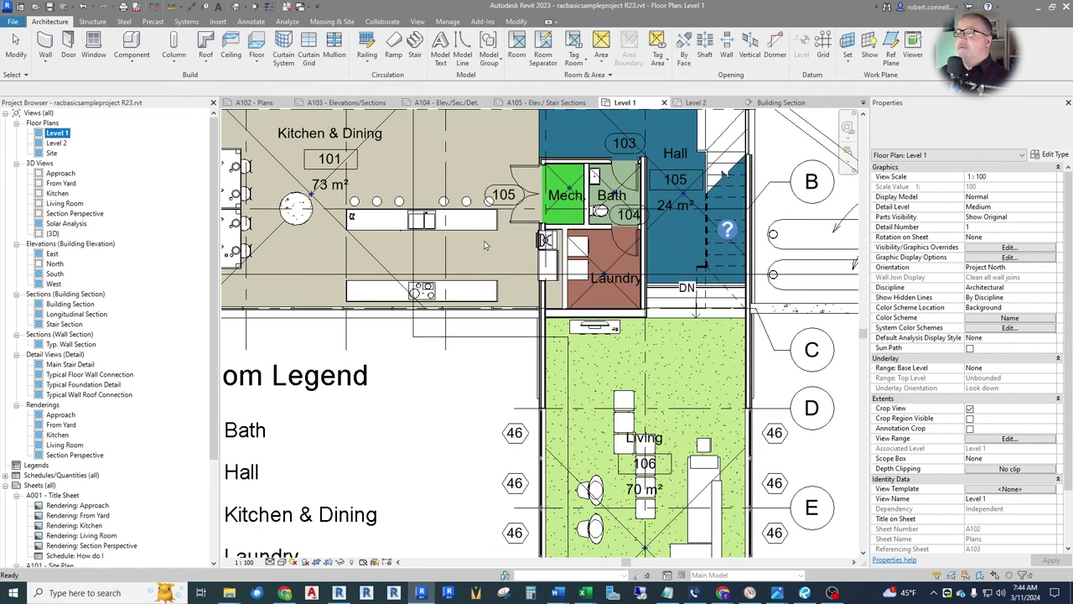
scroll(471, 228, "down", 2)
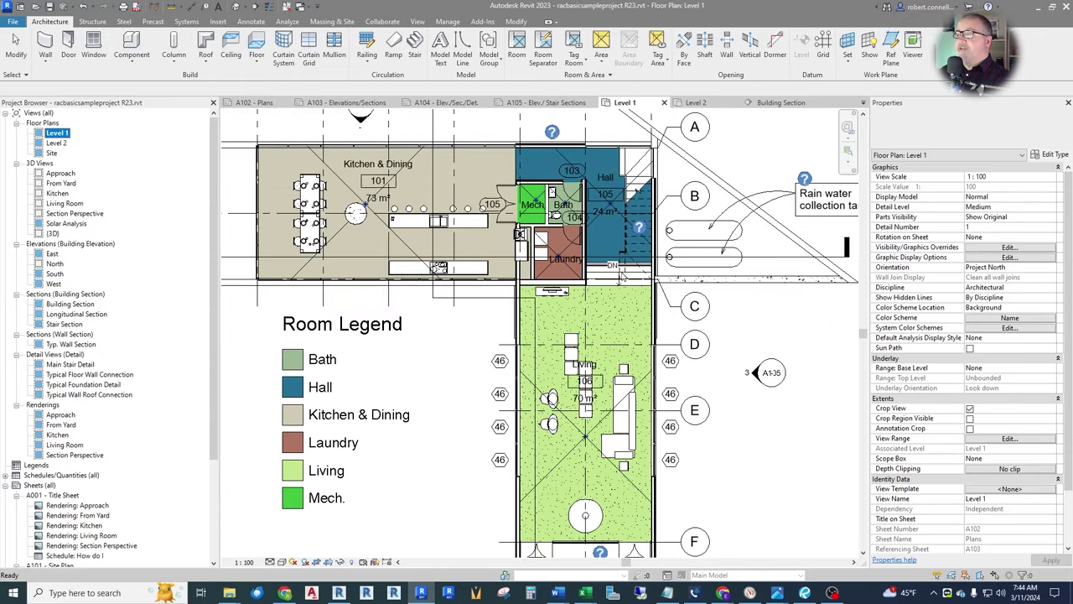
scroll(635, 361, "down", 2)
scroll(587, 306, "up", 2)
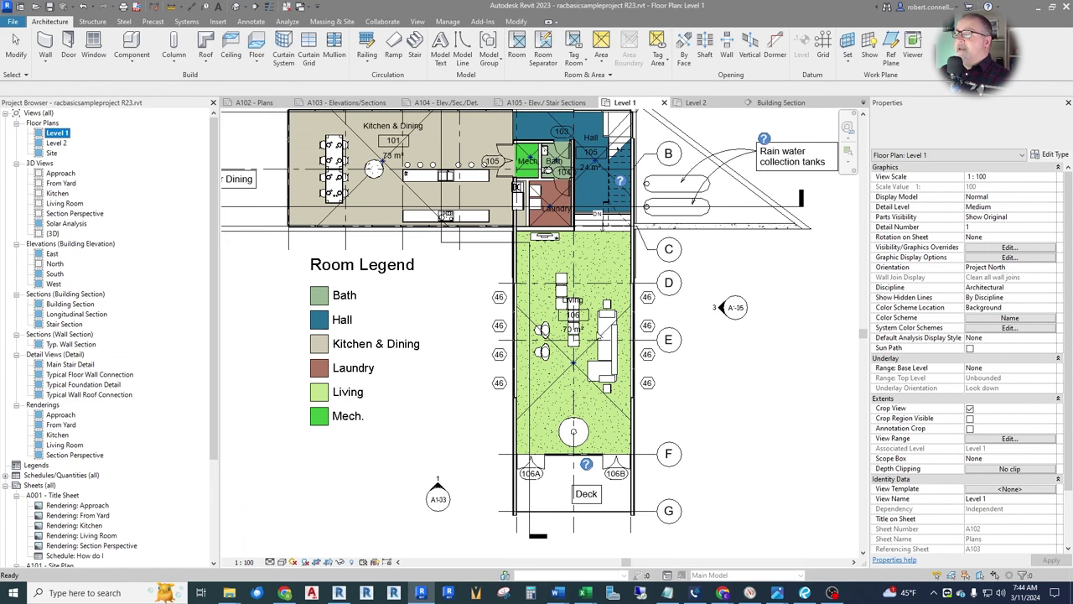
scroll(625, 335, "up", 4)
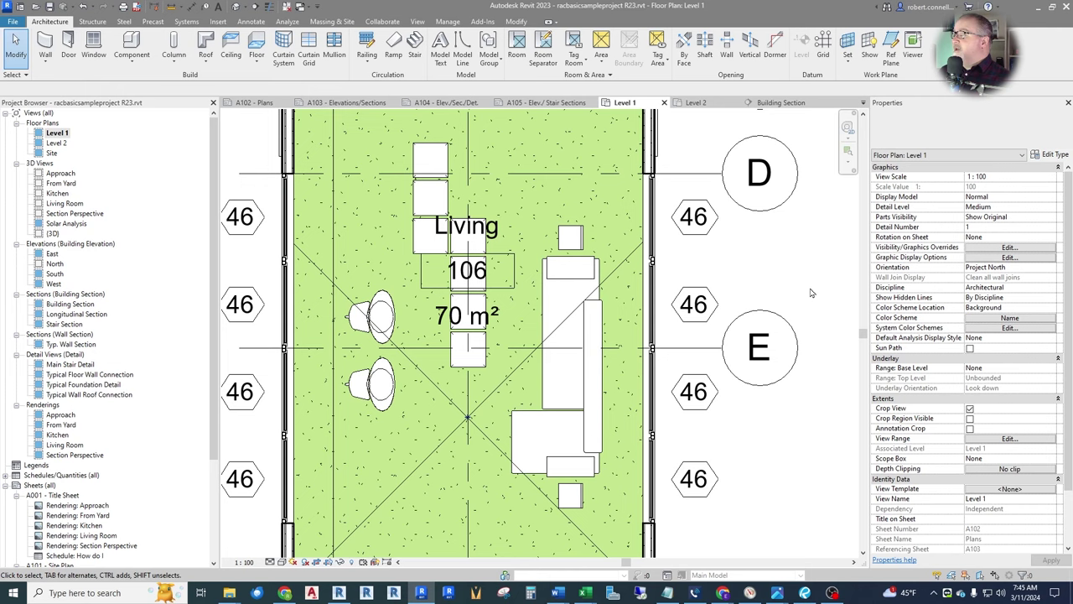
left_click(573, 278)
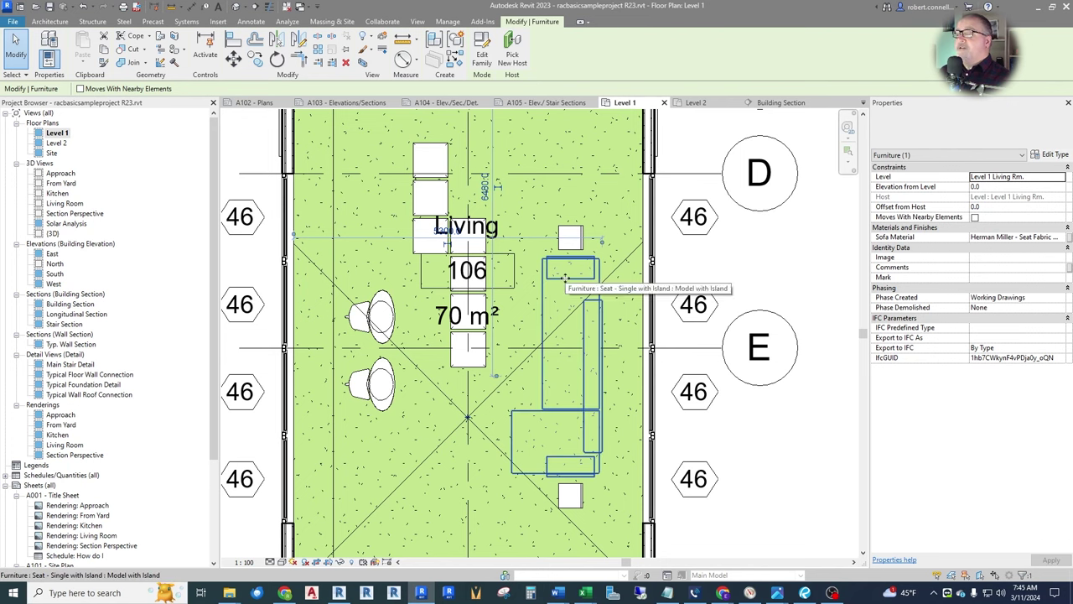
key("Escape")
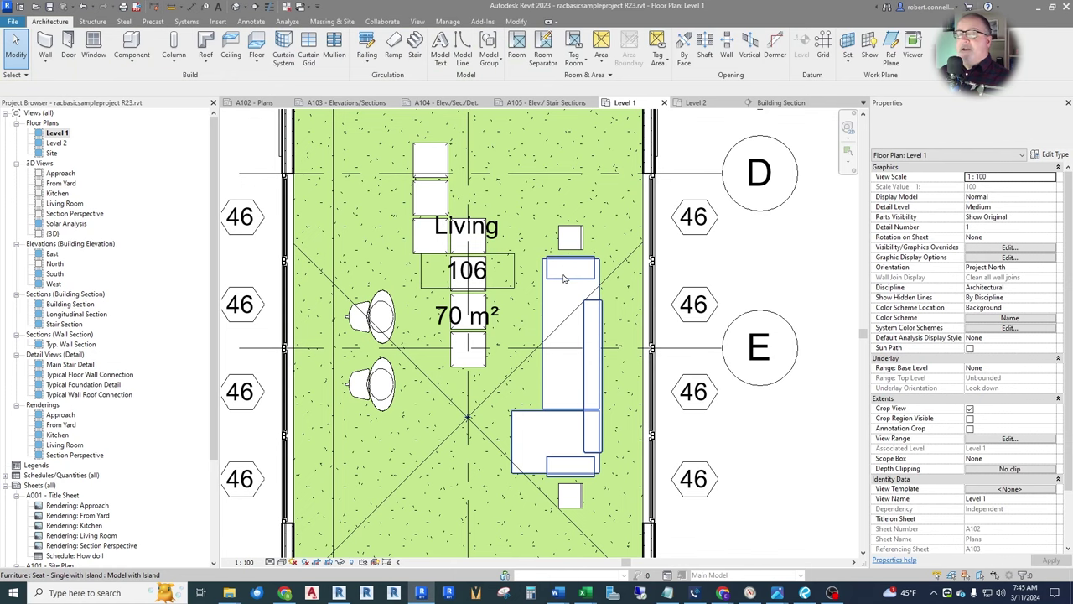
scroll(499, 351, "down", 4)
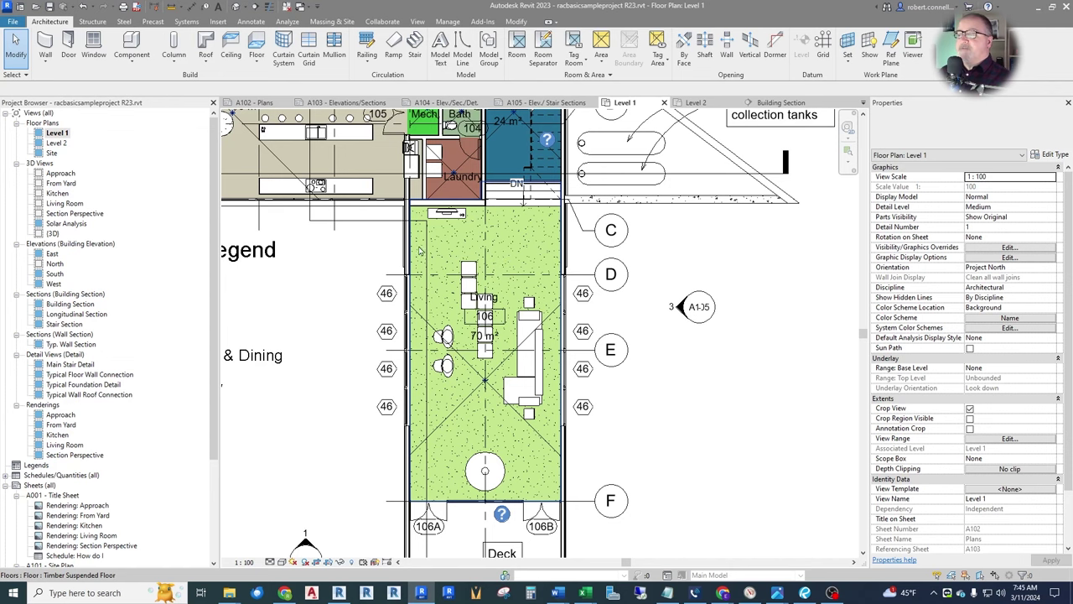
scroll(541, 254, "up", 2)
scroll(541, 254, "down", 3)
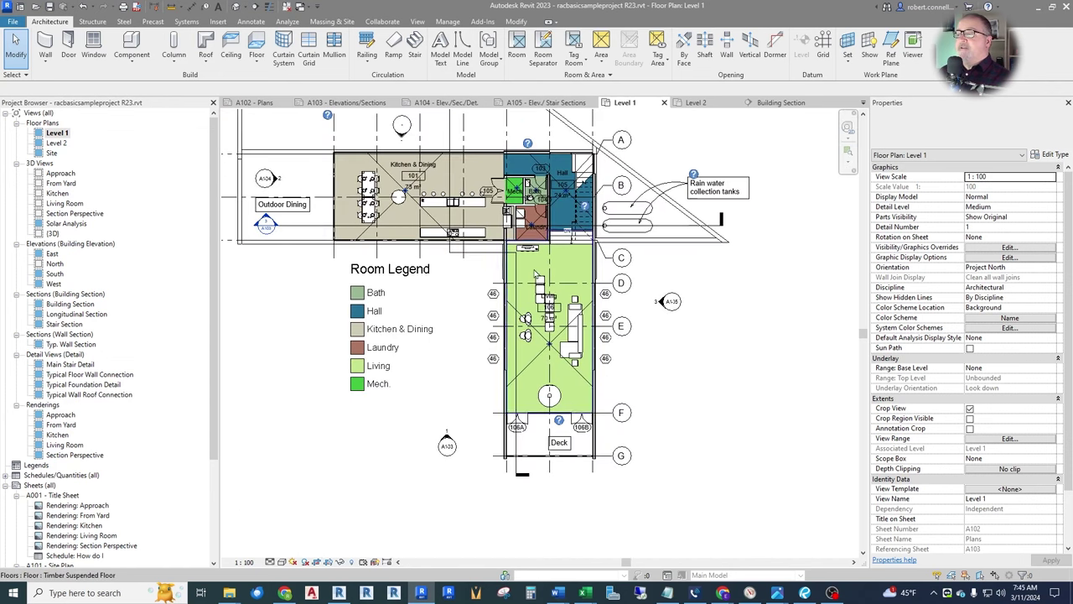
scroll(578, 270, "up", 2)
scroll(551, 264, "down", 2)
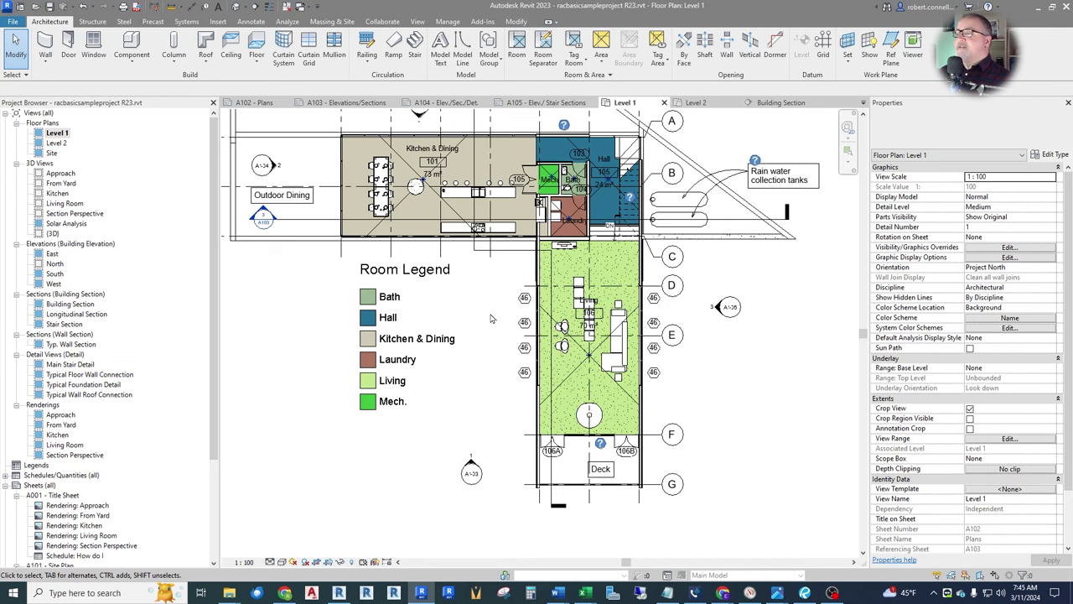
scroll(491, 318, "down", 2)
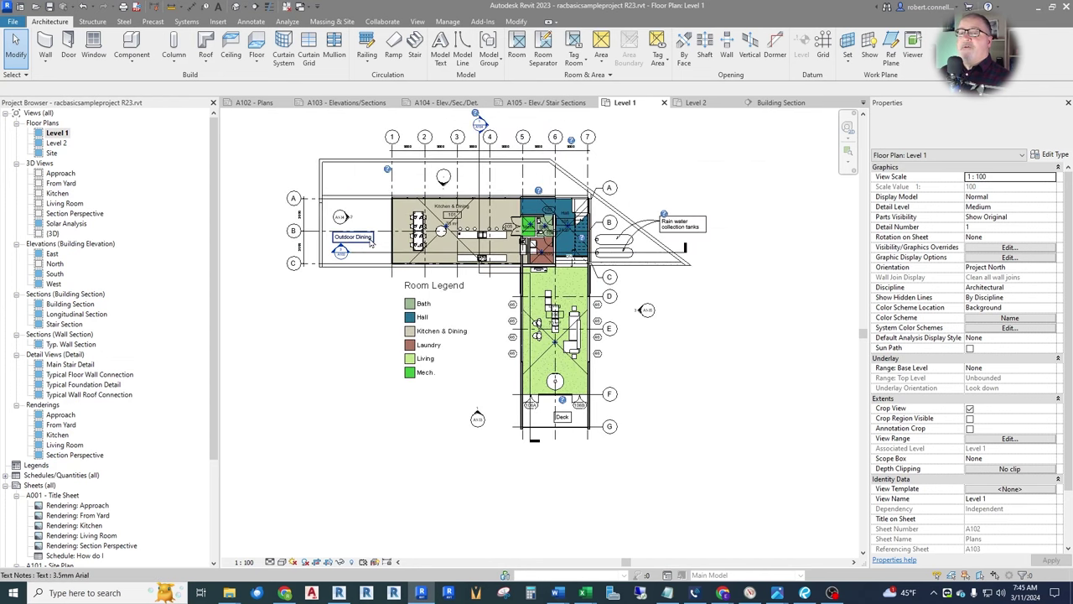
scroll(372, 241, "up", 4)
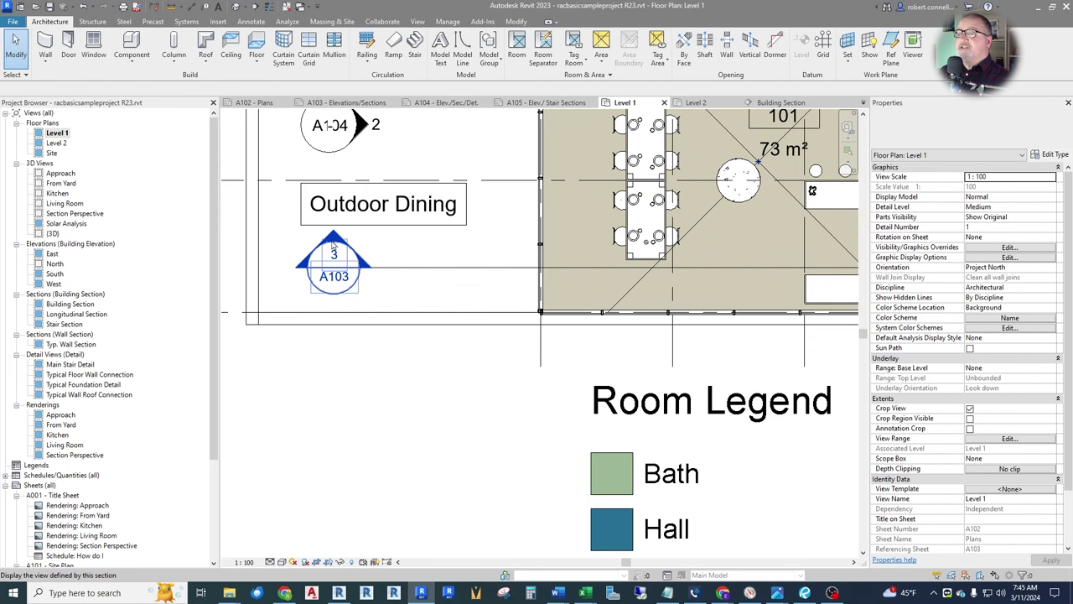
scroll(333, 244, "down", 2)
- Open the Longitudinal Section and check the dishwasher's type, Miele Built-under Dishwasher G 4101 U CS
double_click(328, 249)
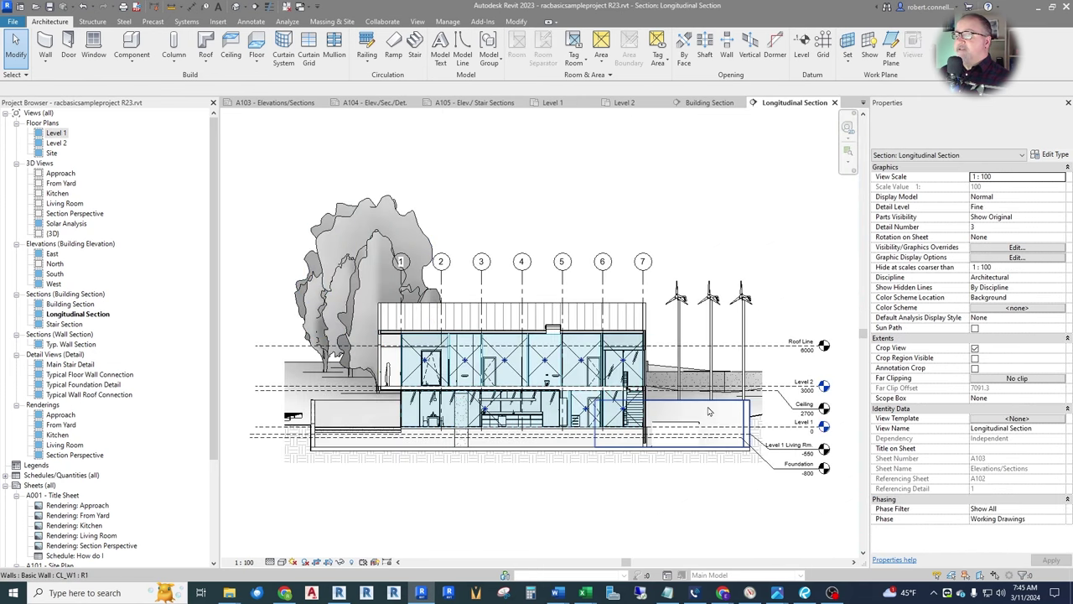
scroll(450, 458, "up", 5)
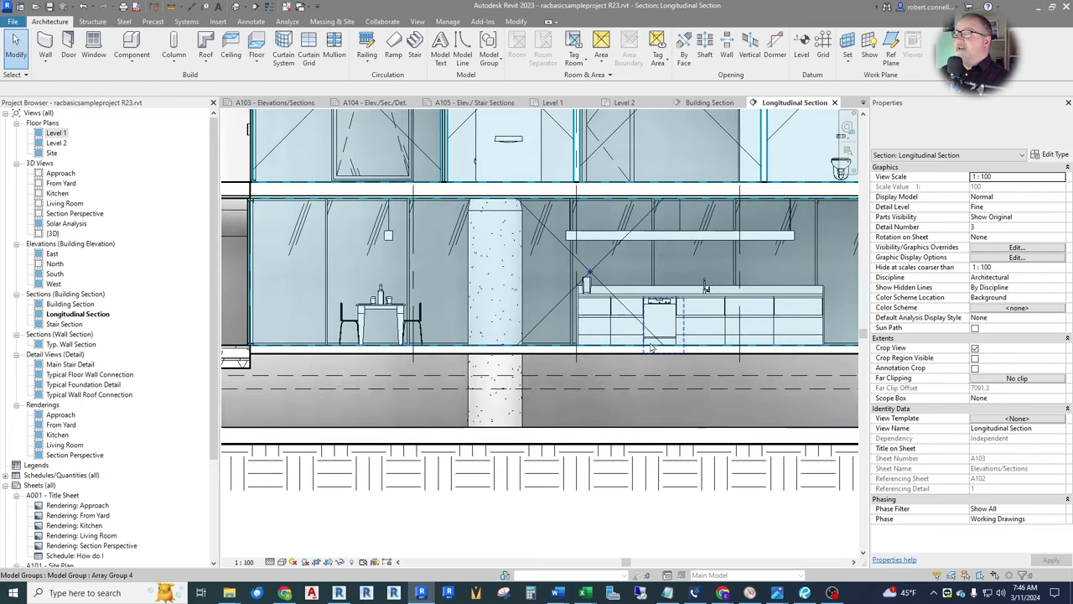
scroll(651, 348, "up", 4)
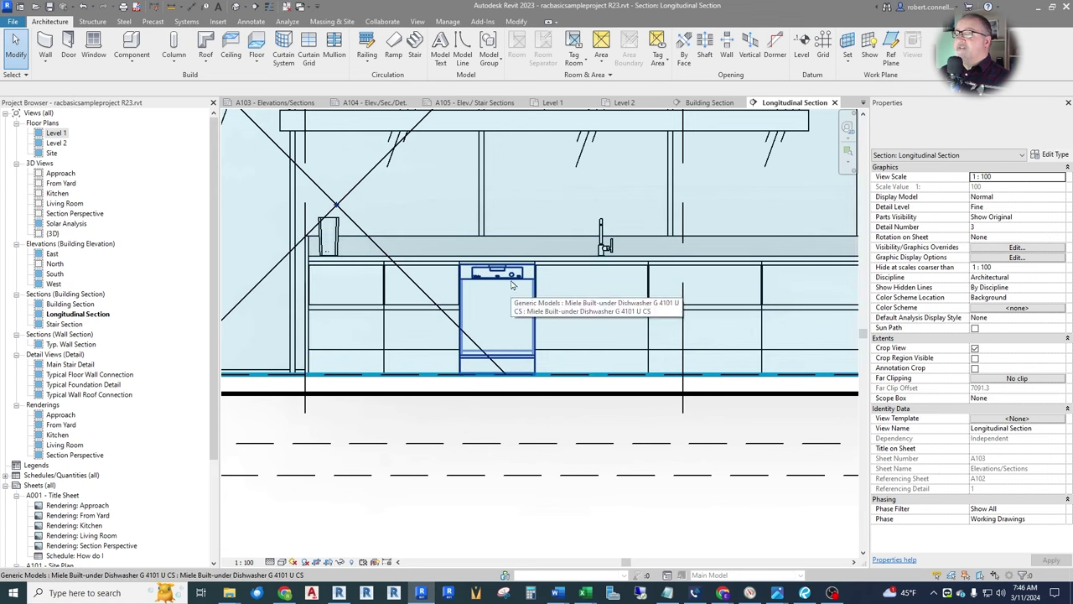
left_click(513, 285)
left_click(905, 135)
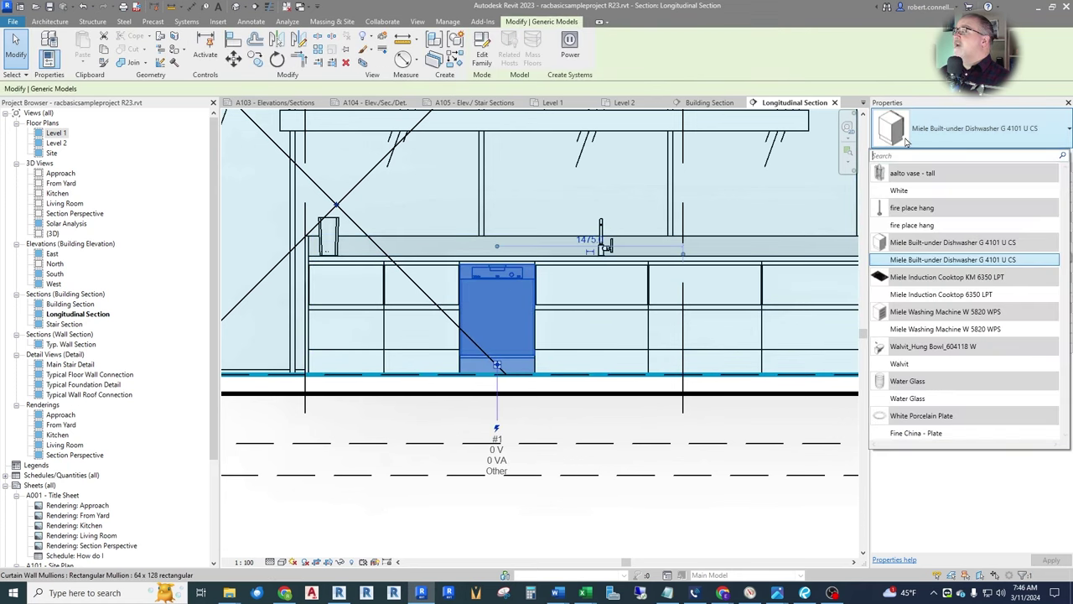
key("Escape")
key("Escape")
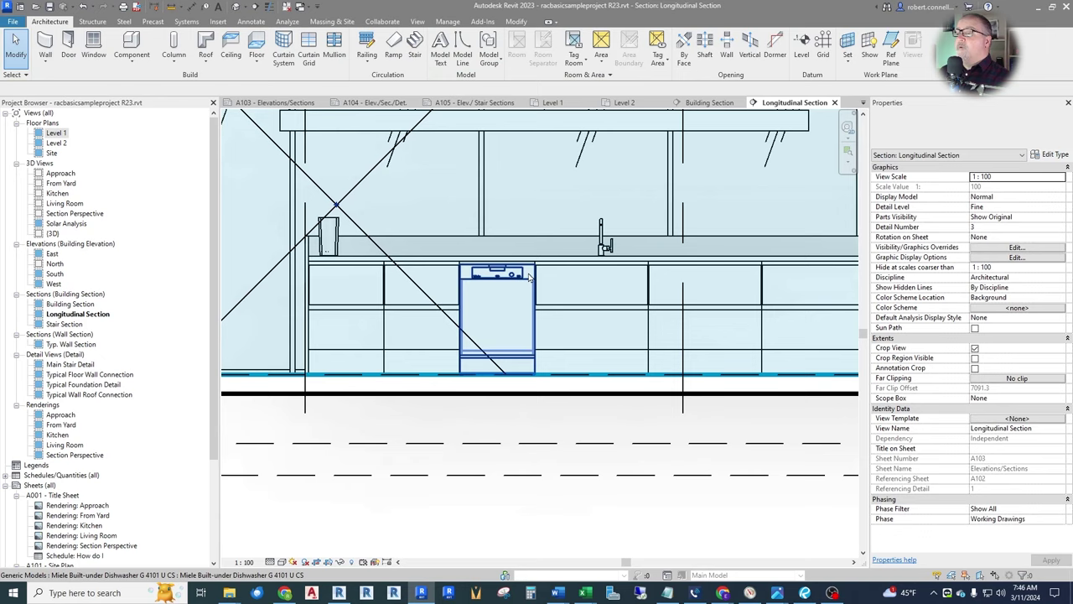
scroll(408, 327, "down", 2)
scroll(408, 327, "down", 5)
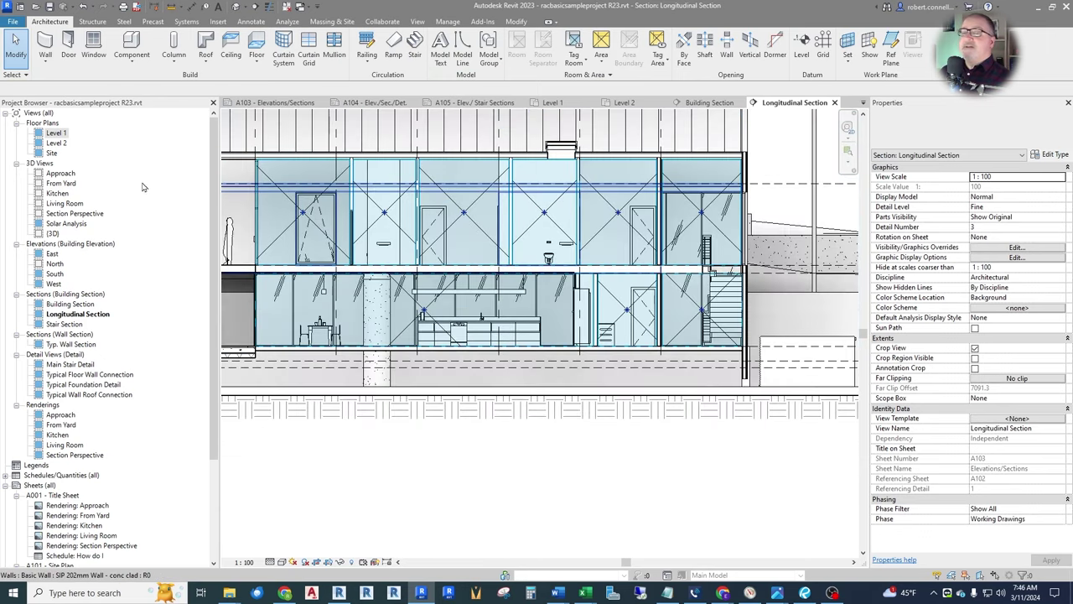
double_click(55, 133)
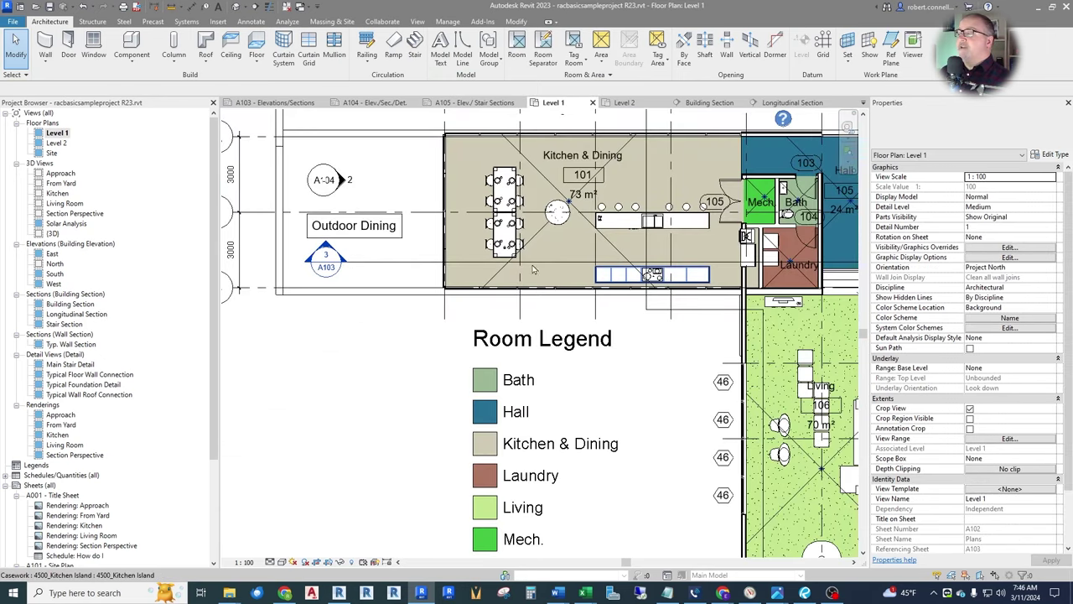
scroll(584, 270, "up", 4)
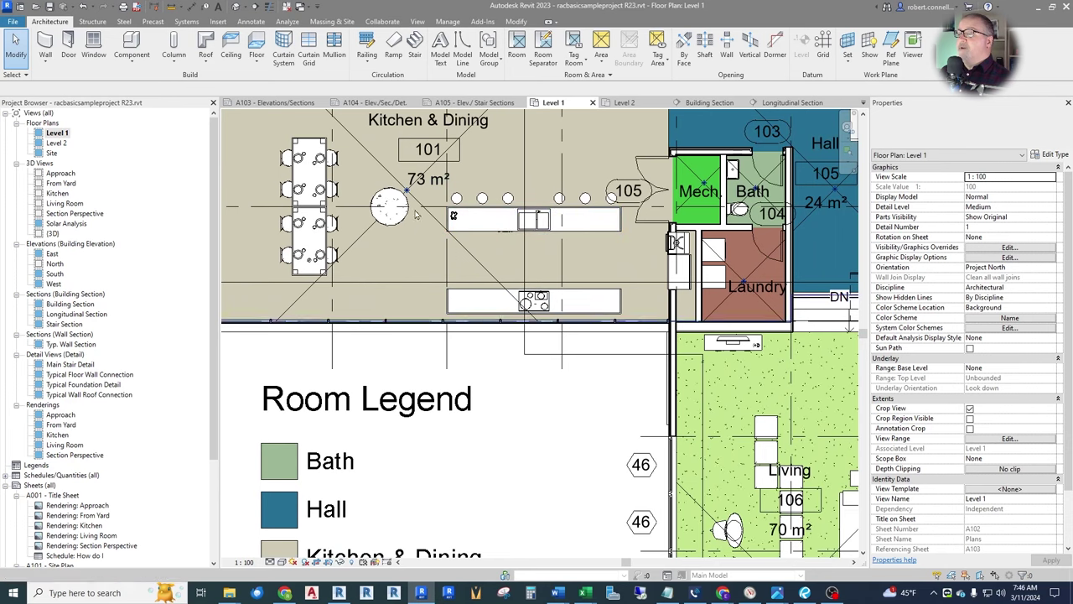
scroll(550, 205, "up", 2)
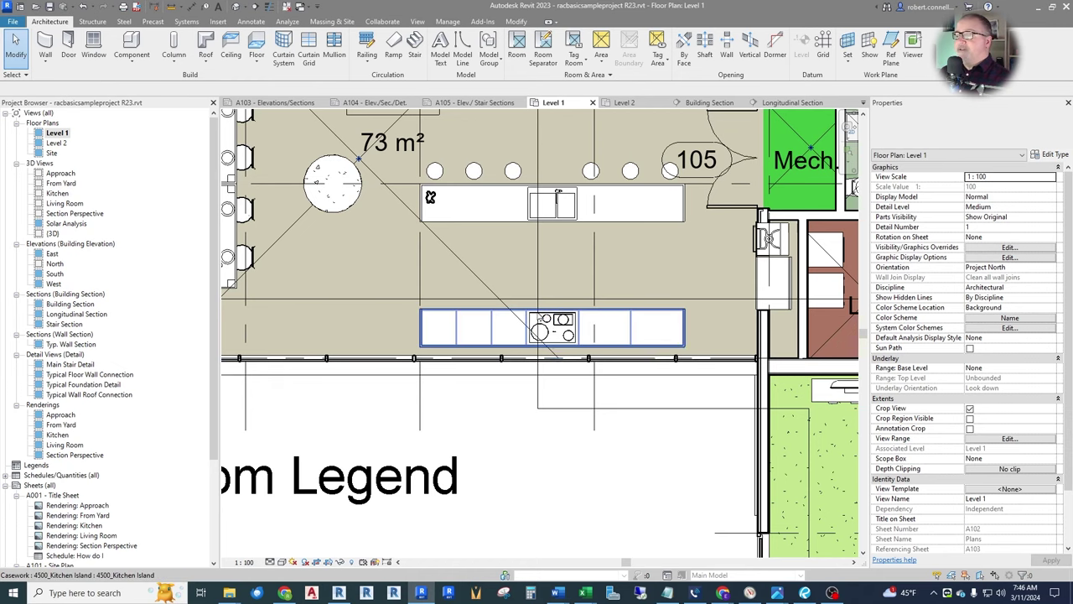
scroll(507, 293, "down", 2)
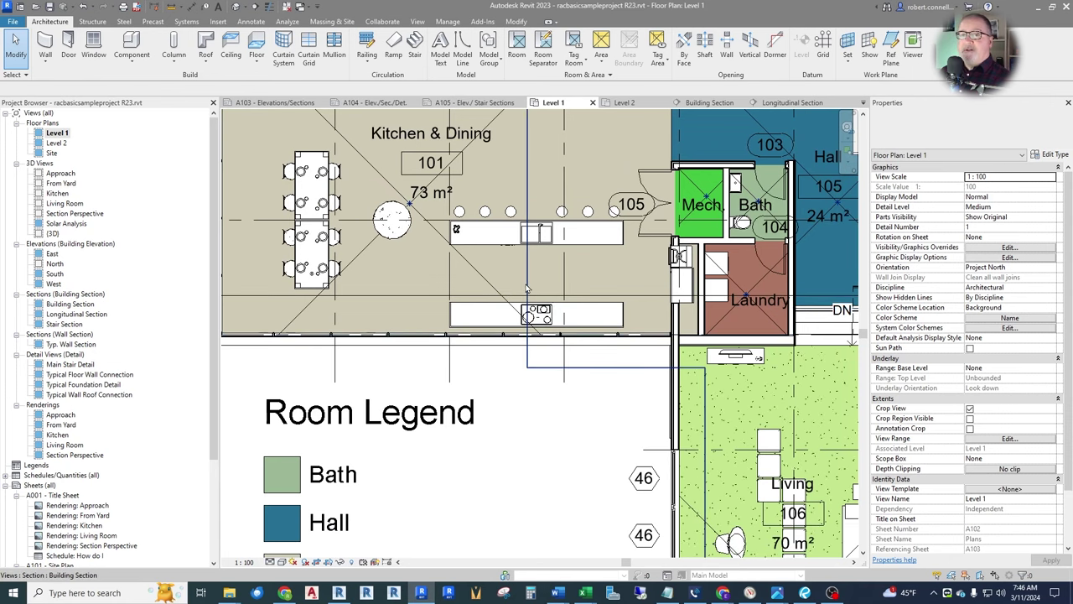
scroll(545, 316, "up", 3)
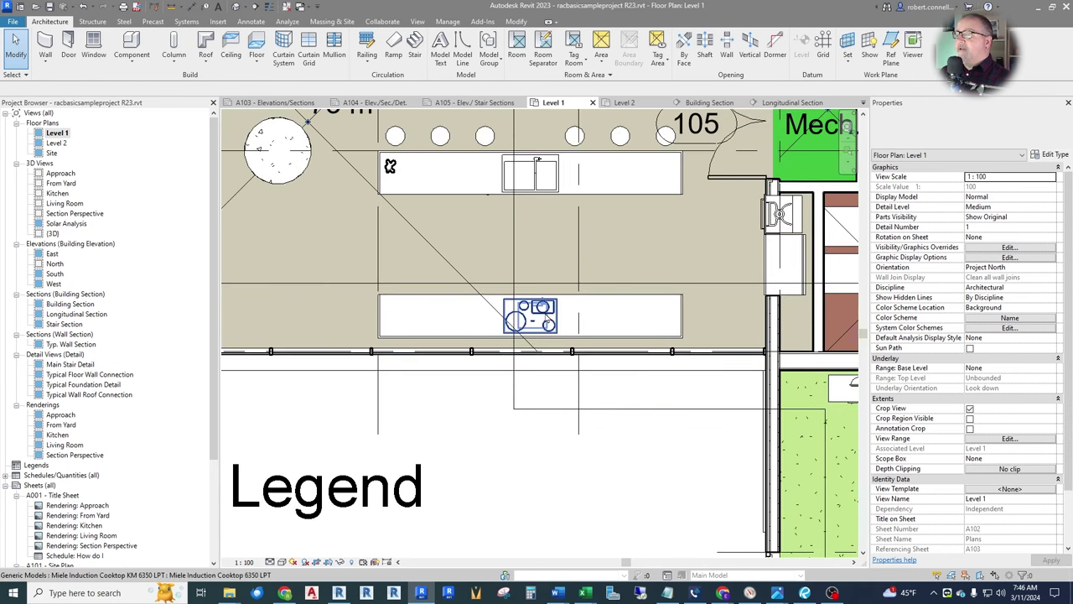
left_click(546, 317)
left_click(952, 141)
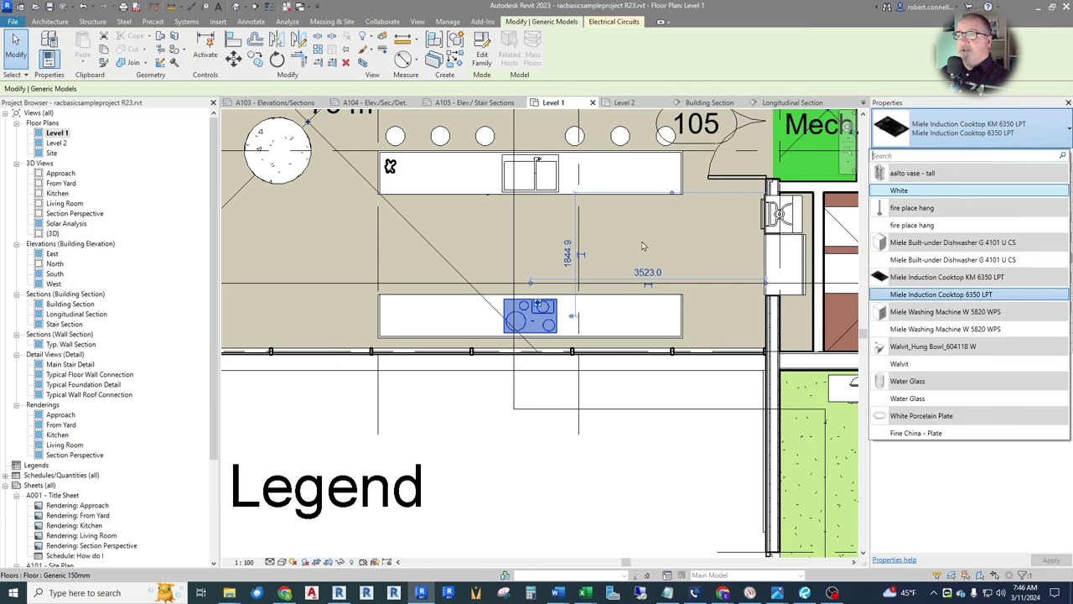
key("Escape")
scroll(554, 289, "down", 4)
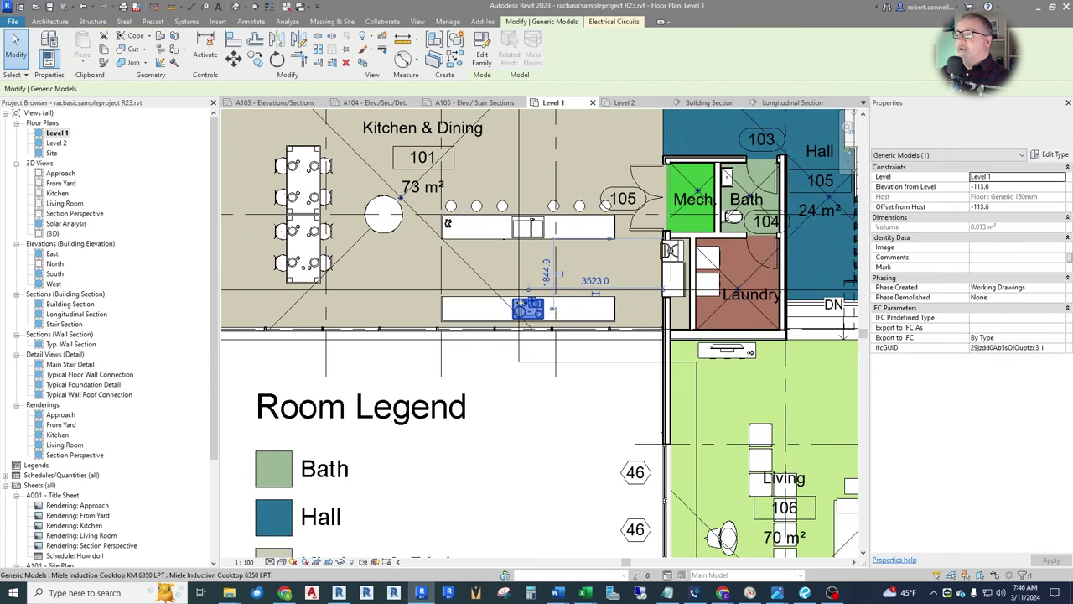
key("Escape")
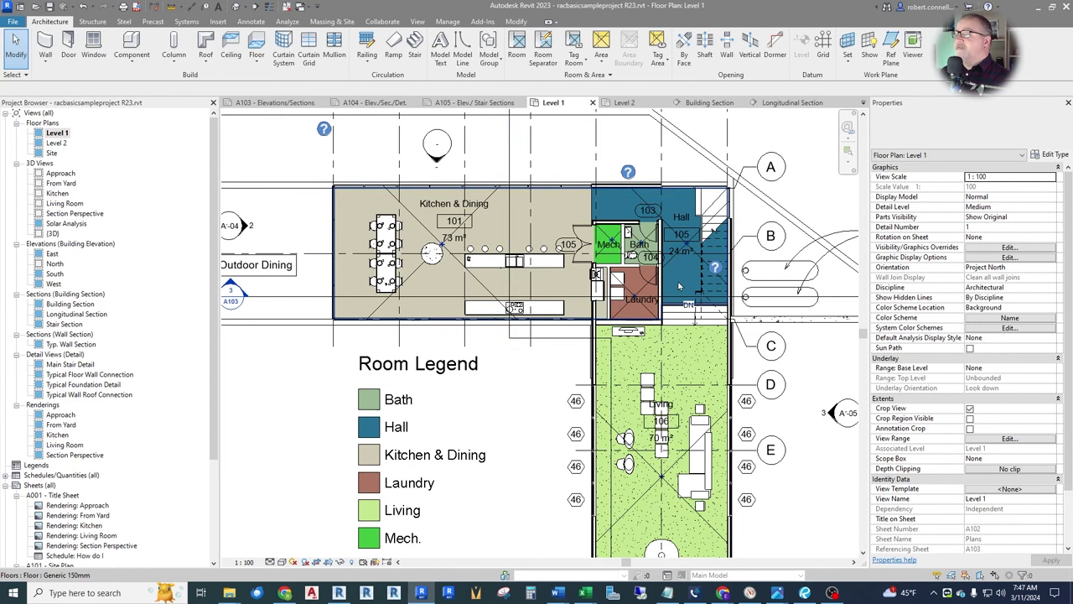
scroll(528, 289, "up", 5)
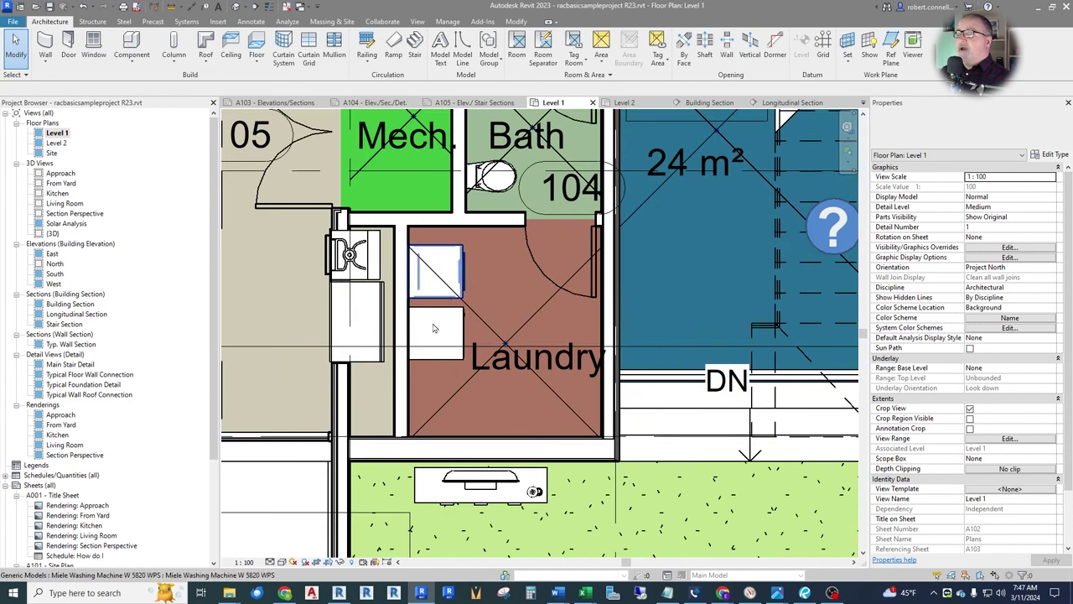
left_click(436, 270)
left_click(938, 144)
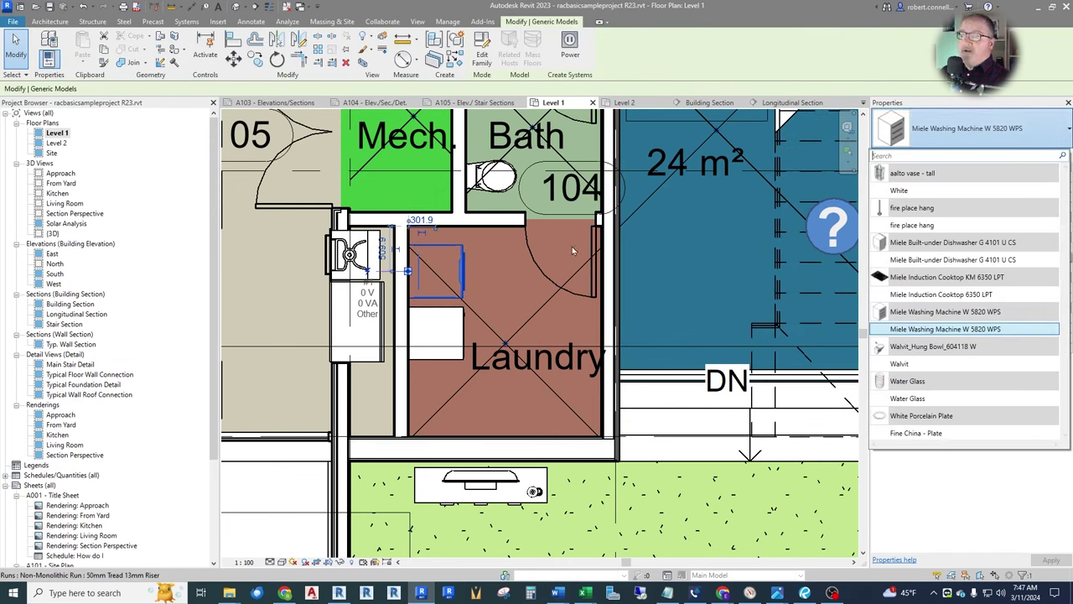
left_click(436, 334)
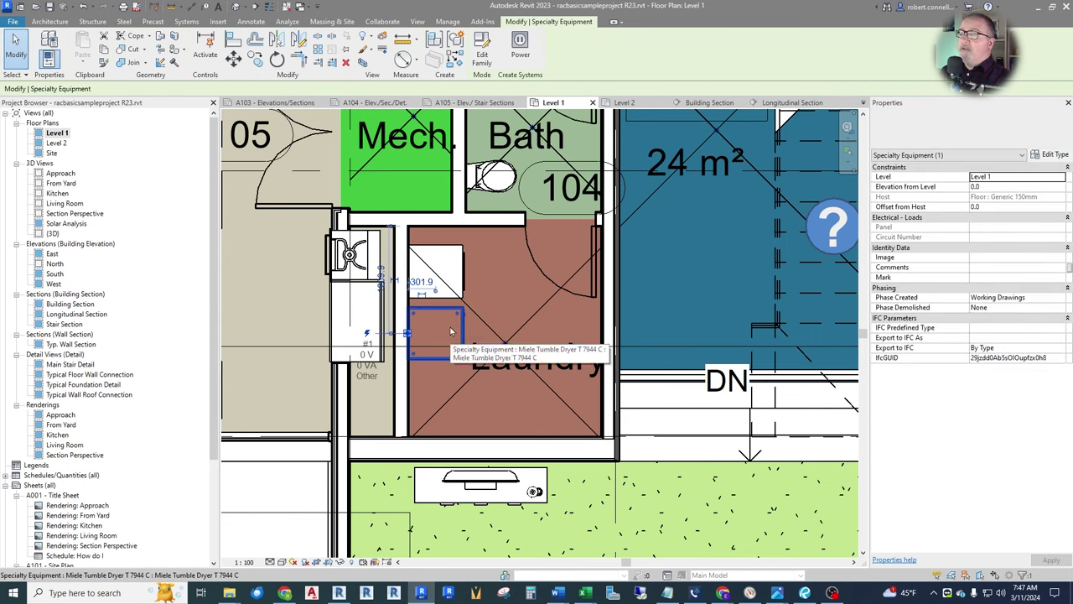
left_click(973, 144)
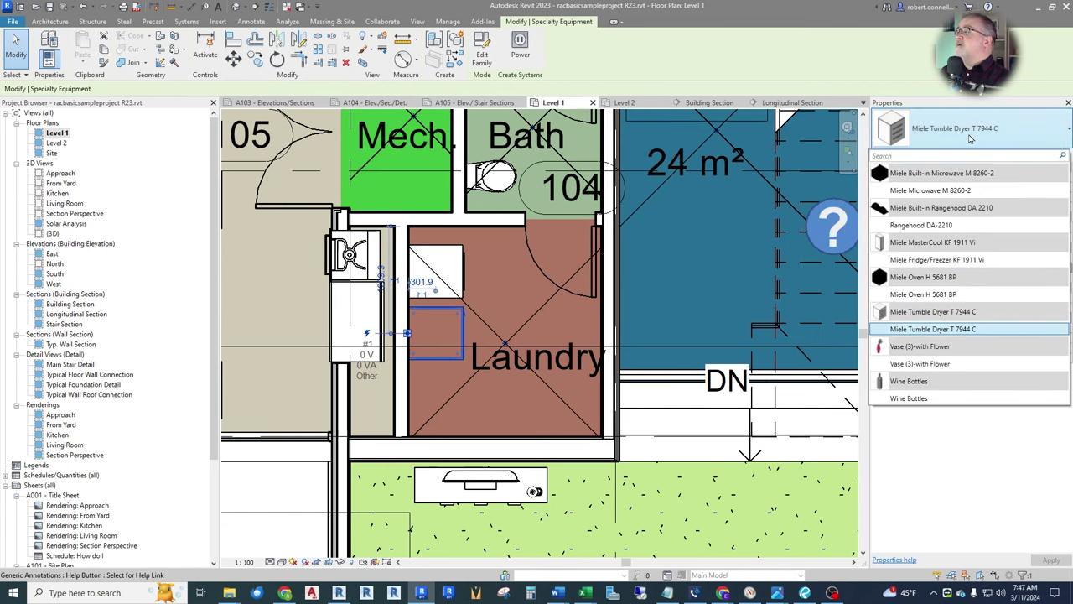
key("Escape")
key("Escape")
scroll(503, 343, "down", 3)
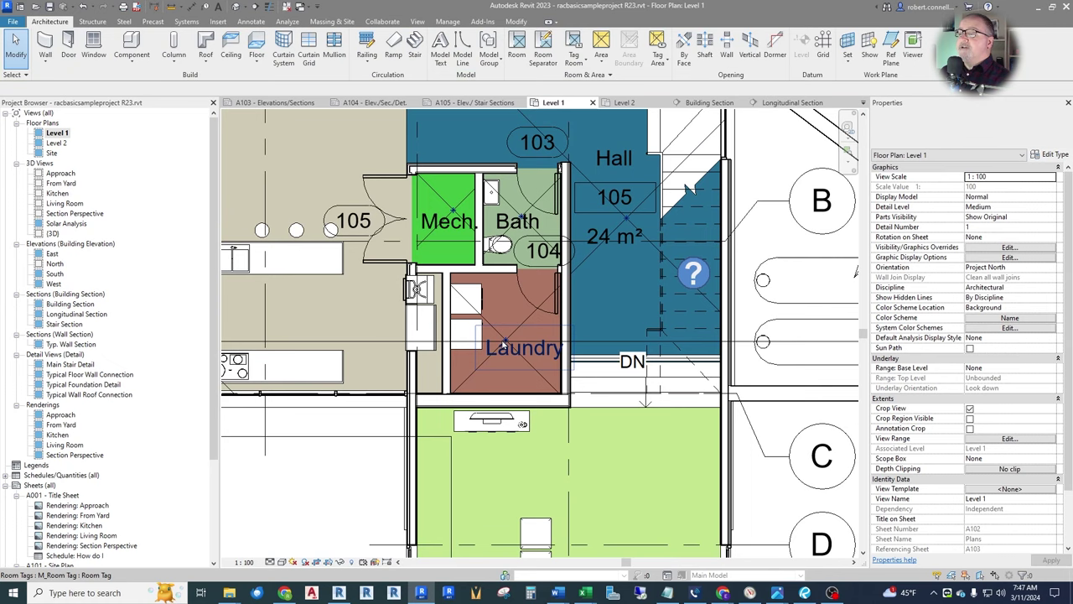
scroll(503, 344, "down", 6)
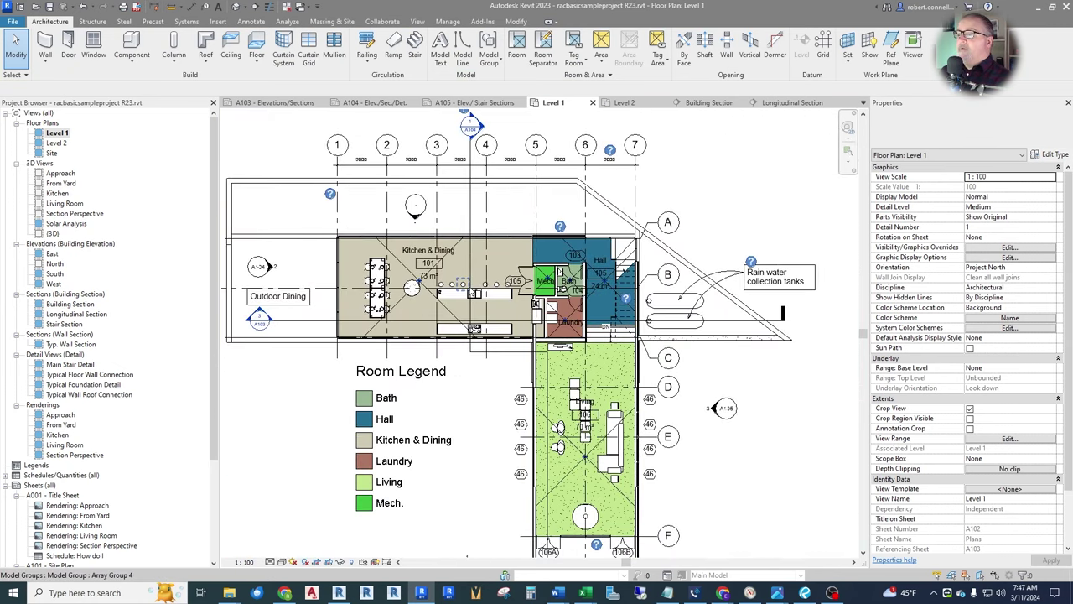
scroll(468, 290, "up", 5)
scroll(468, 290, "down", 5)
scroll(460, 291, "up", 1)
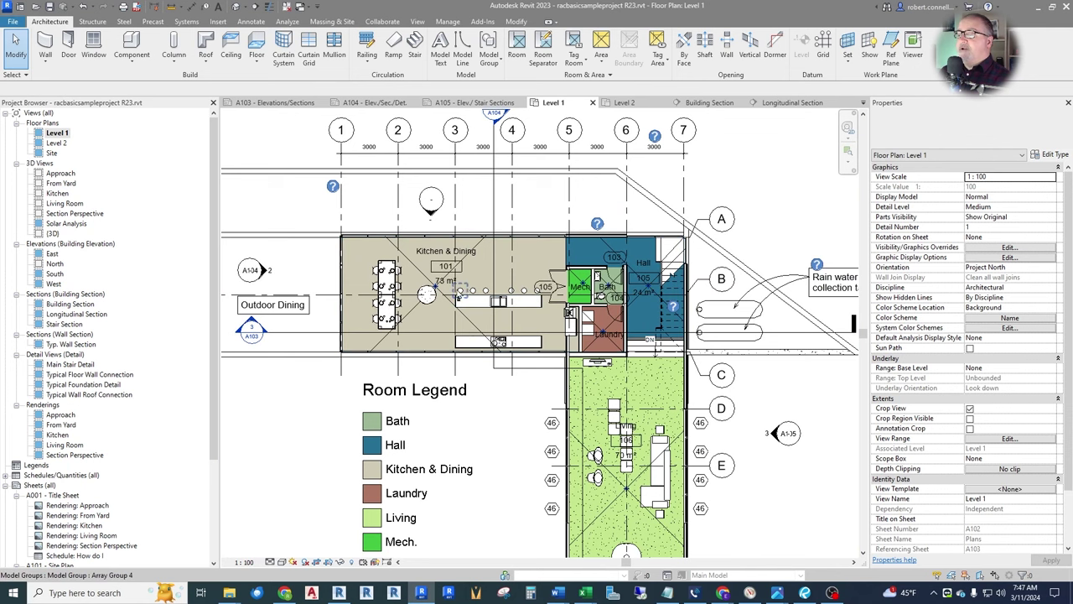
scroll(459, 292, "down", 3)
scroll(460, 292, "up", 4)
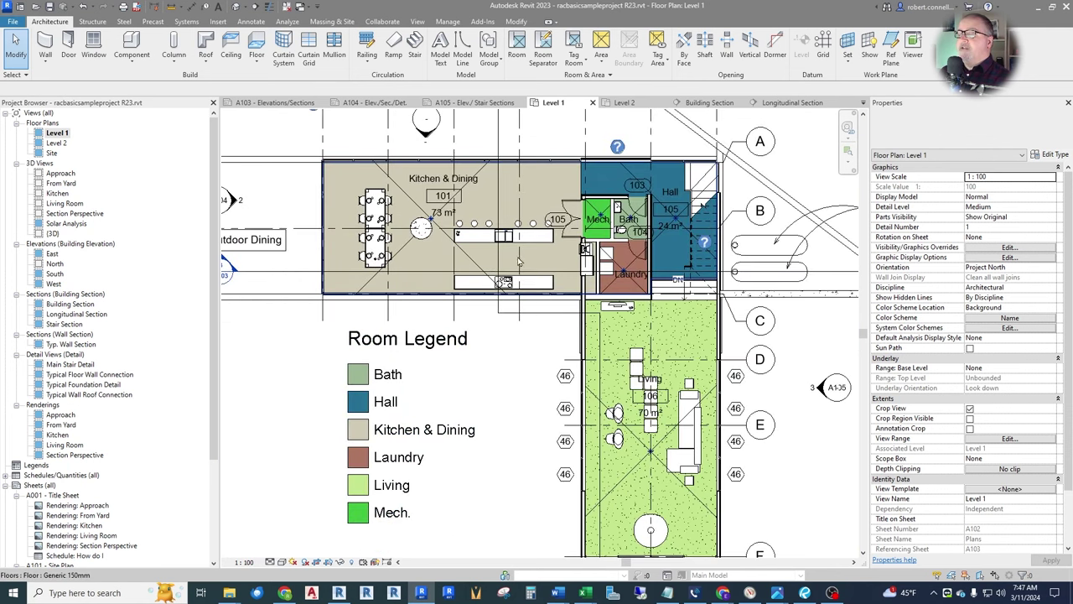
scroll(515, 258, "down", 3)
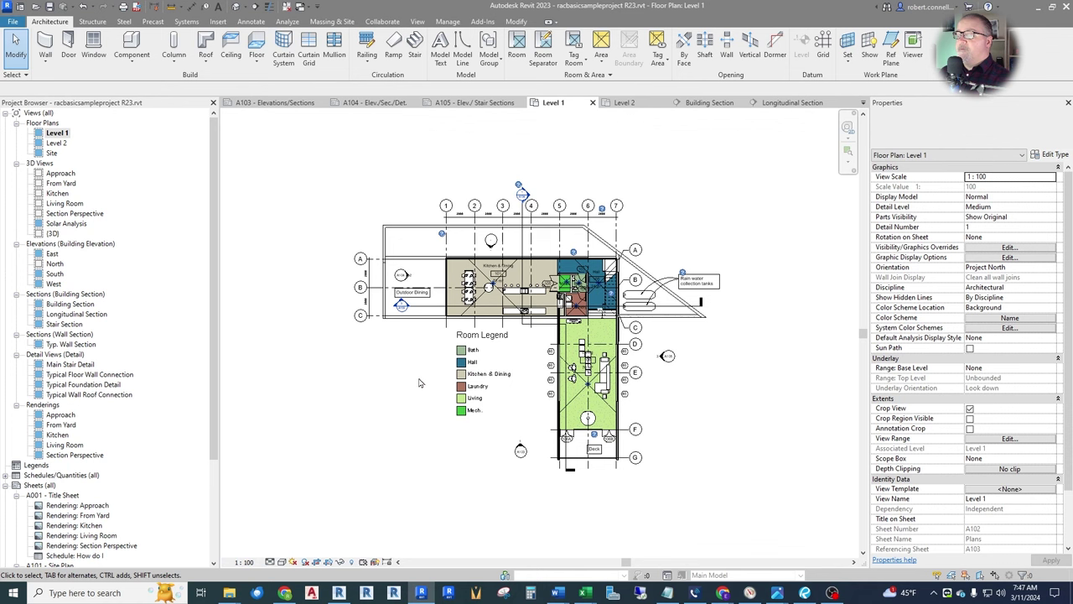
- Open the Site floor plan and inspect the topography surface and Array Group 2 model group
left_click(52, 154)
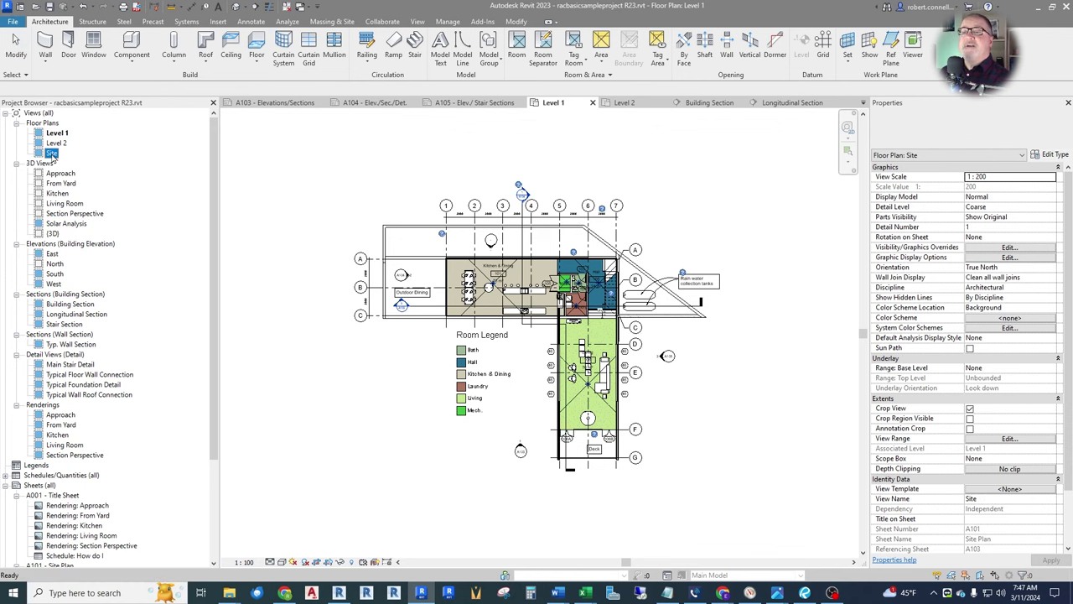
double_click(51, 155)
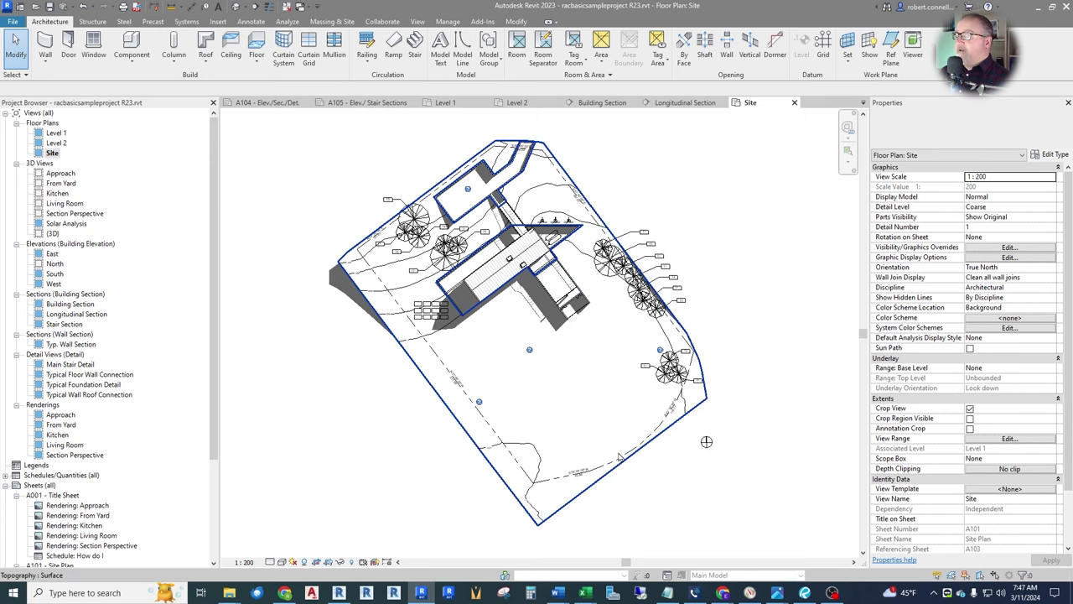
left_click(601, 431)
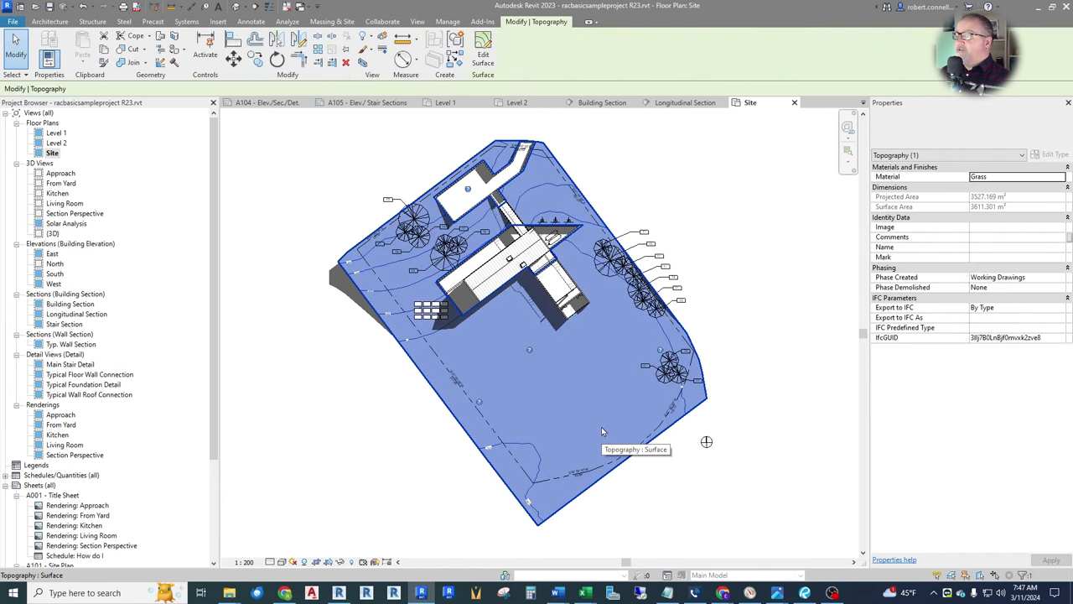
key("Escape")
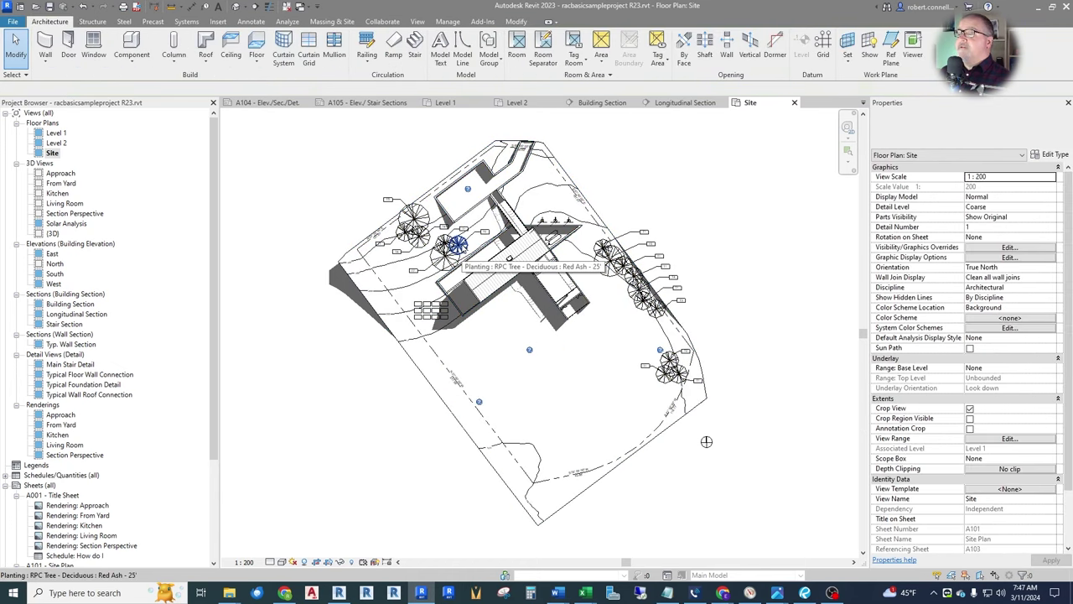
left_click(427, 311)
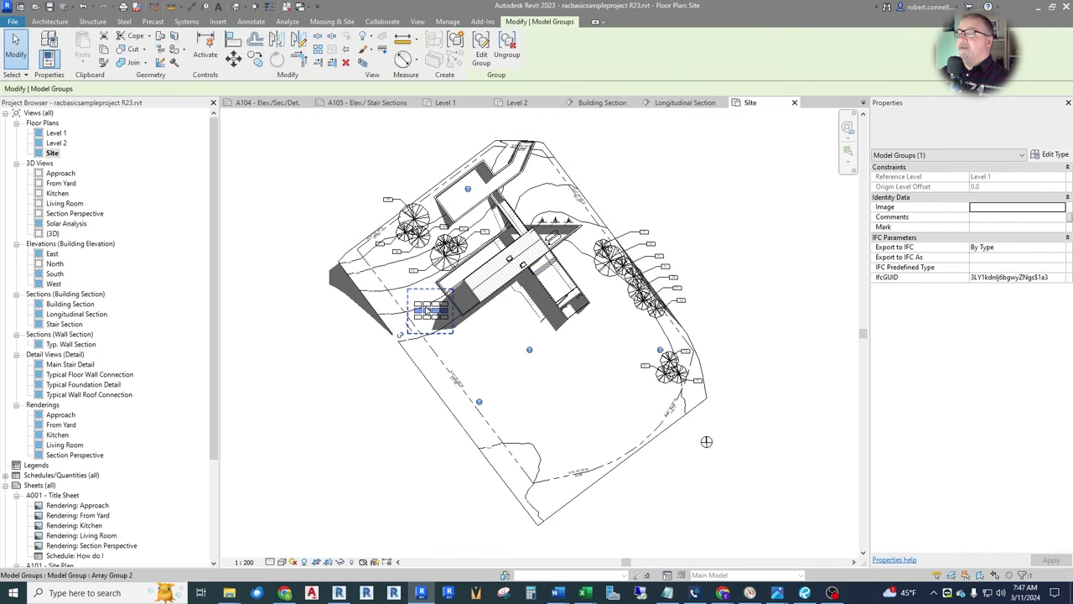
key("Escape")
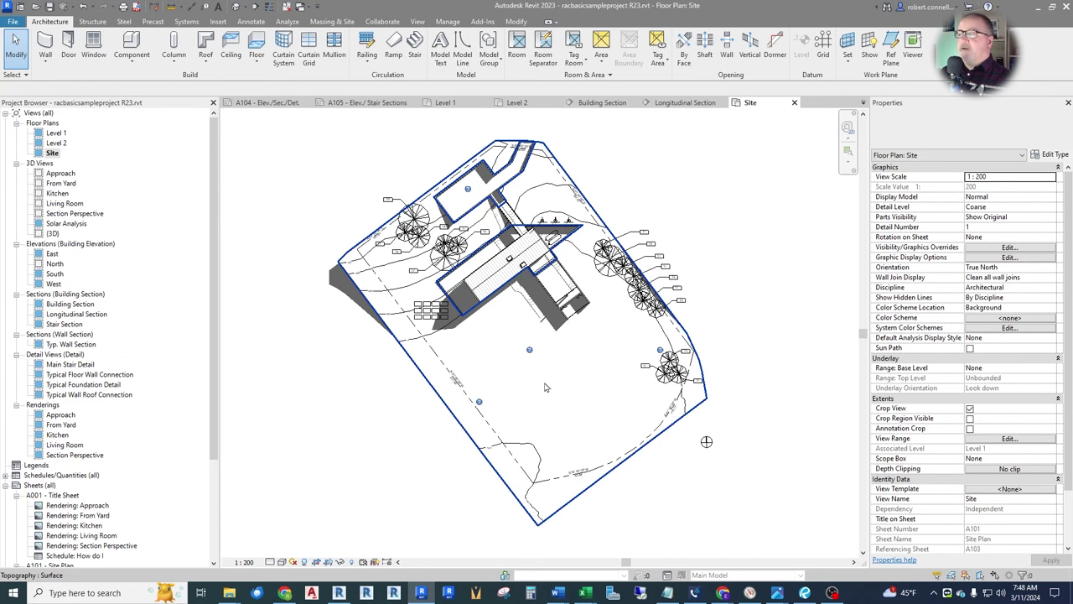
scroll(540, 224, "up", 8)
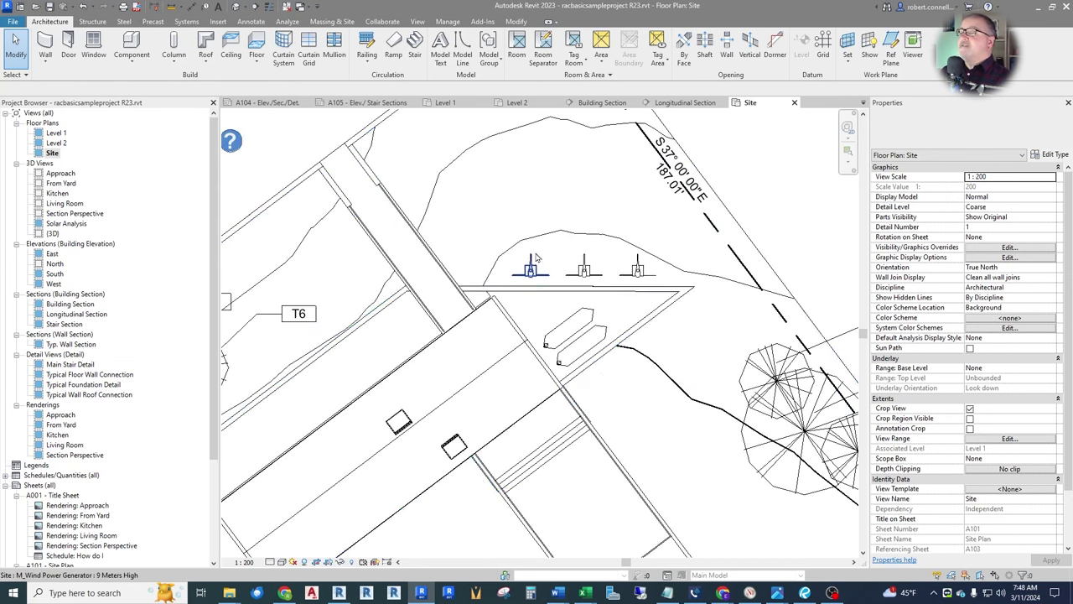
scroll(530, 270, "down", 6)
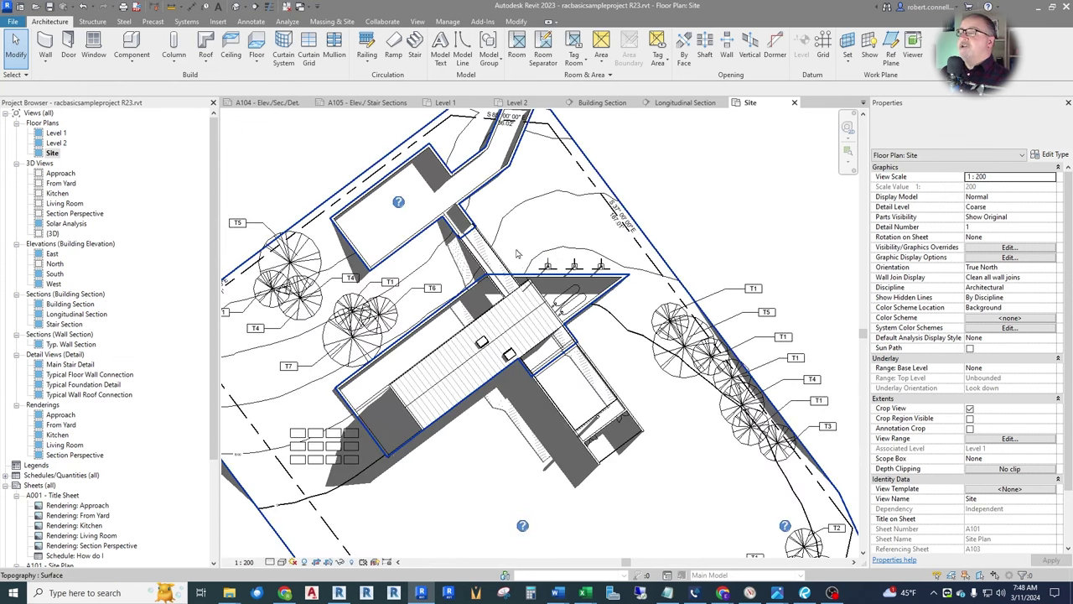
scroll(551, 375, "down", 4)
scroll(551, 374, "up", 2)
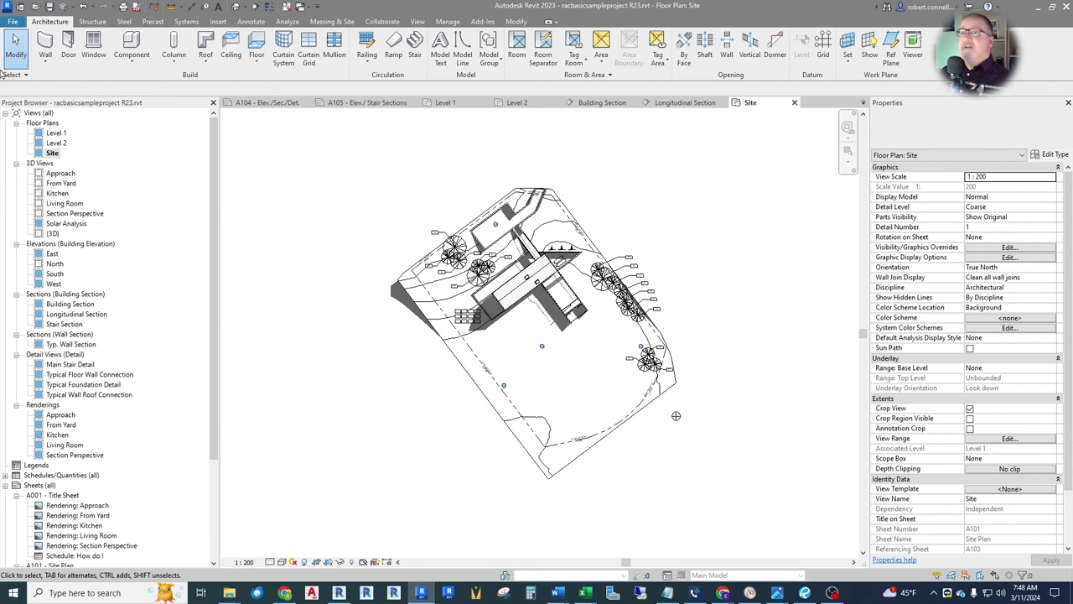
- Close the sample project via File > Close, answering No to saving changes
left_click(13, 21)
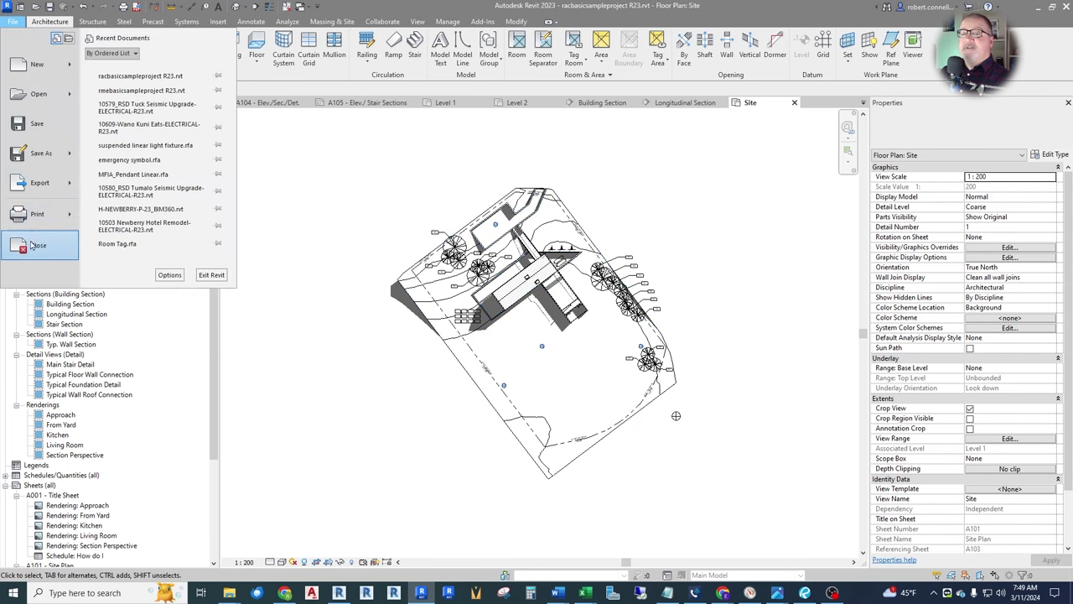
left_click(34, 245)
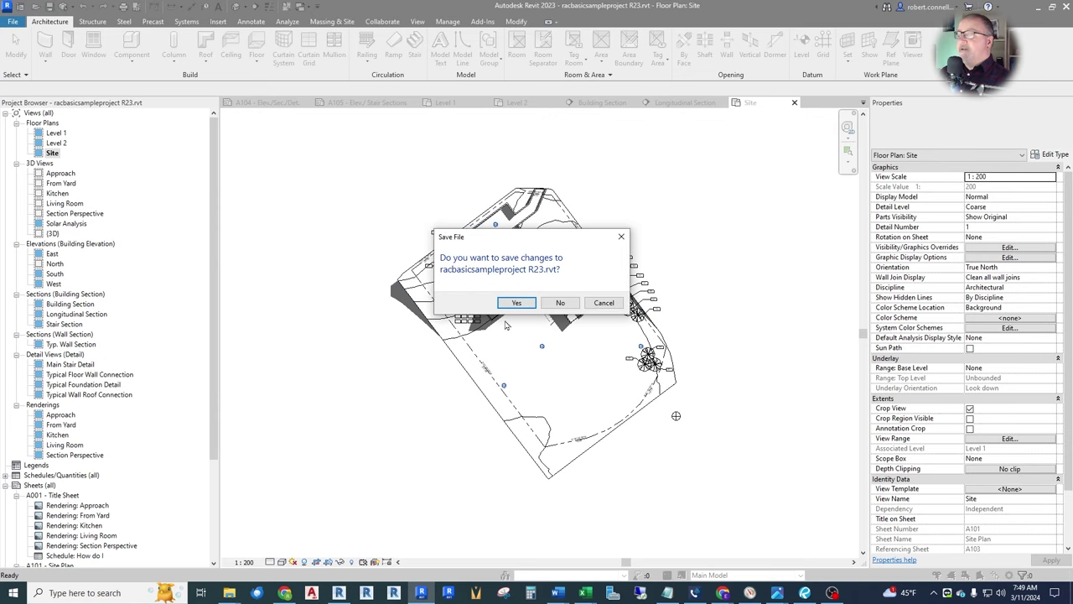
left_click(560, 306)
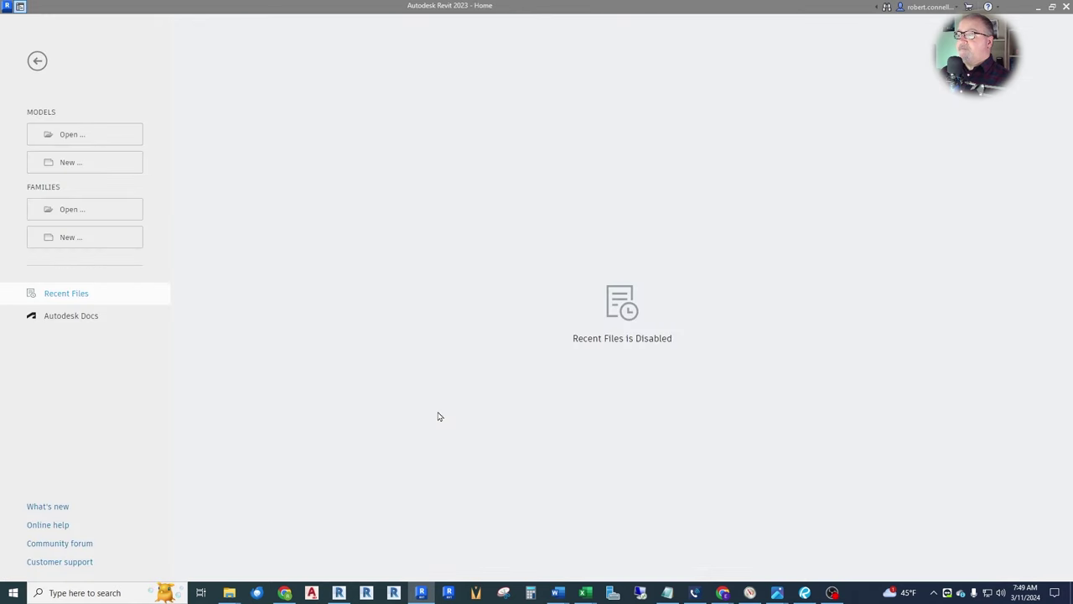
- Start a new project and expand the template file list, currently Imperial-Construction Template
left_click(61, 168)
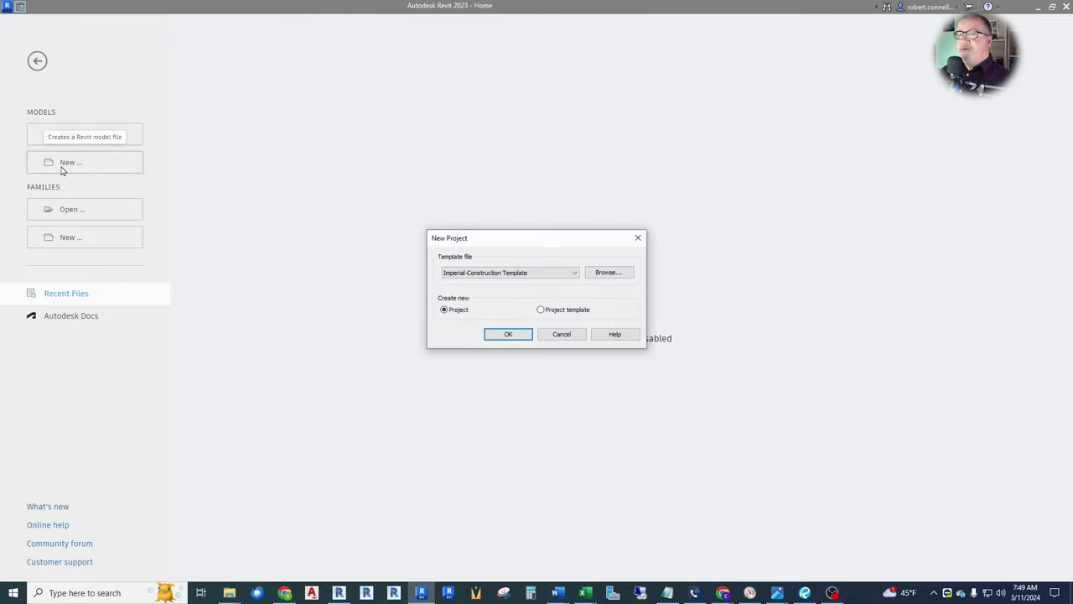
left_click(503, 272)
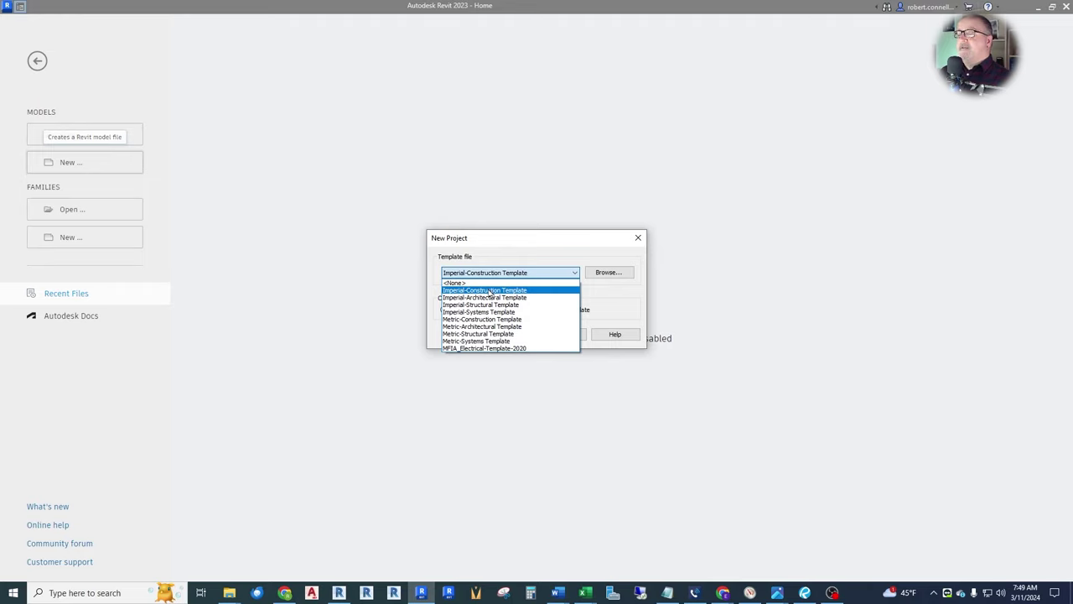